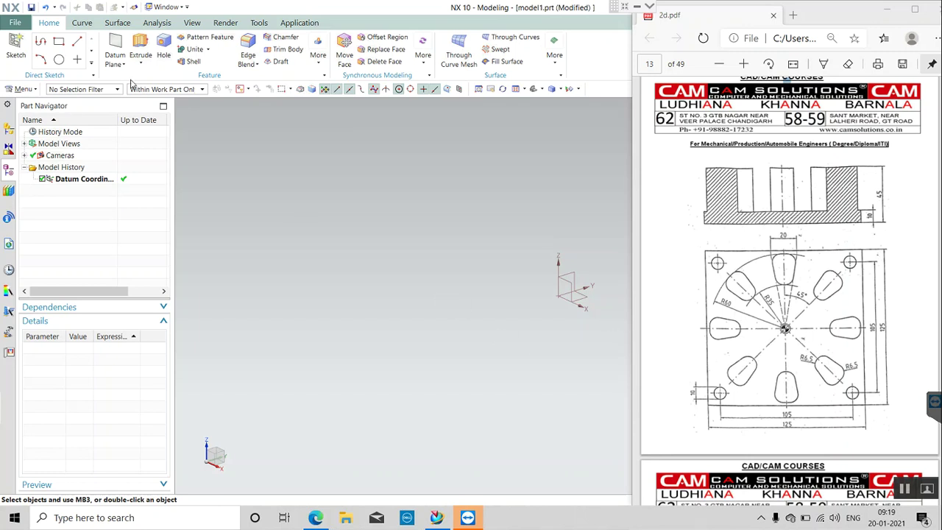
# Start an Extrude section sketch on the XY plane and draw a center rectangle about 142 by 140 mm from the origin
pyautogui.click(139, 49)
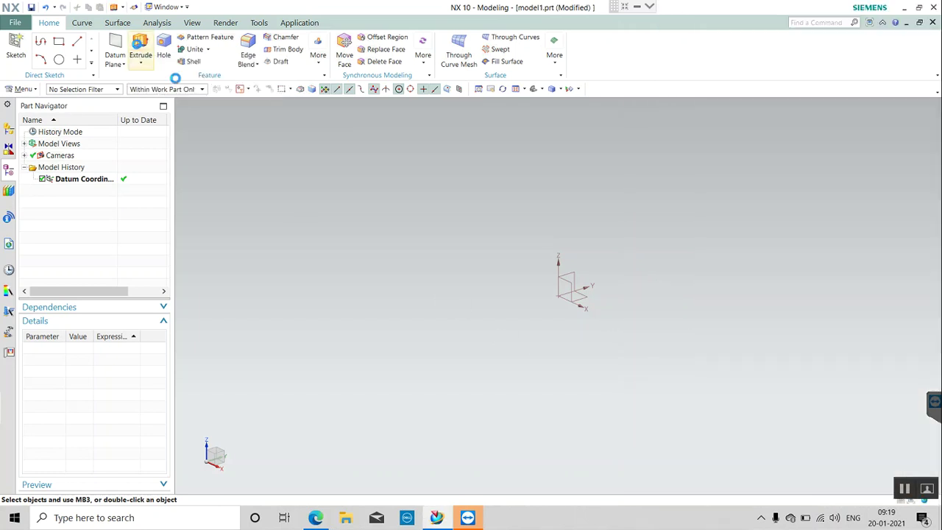
pyautogui.click(579, 302)
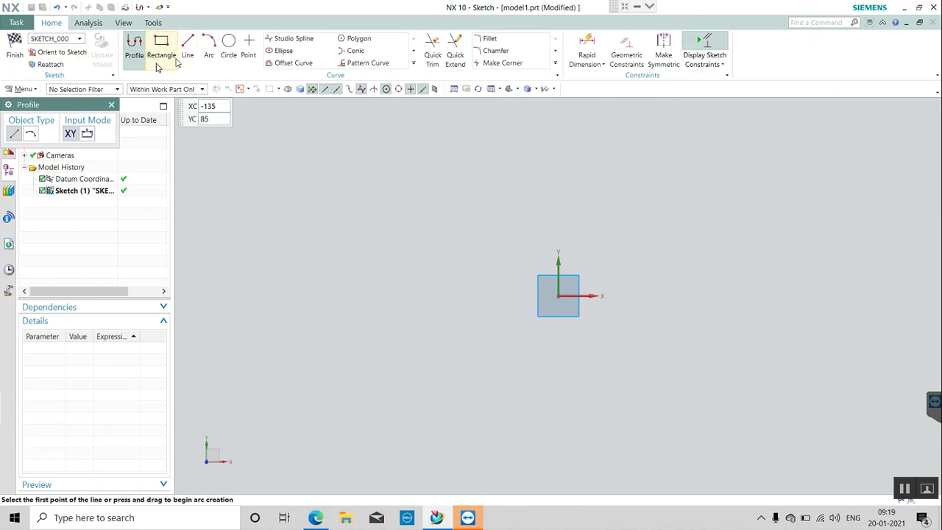
pyautogui.click(162, 50)
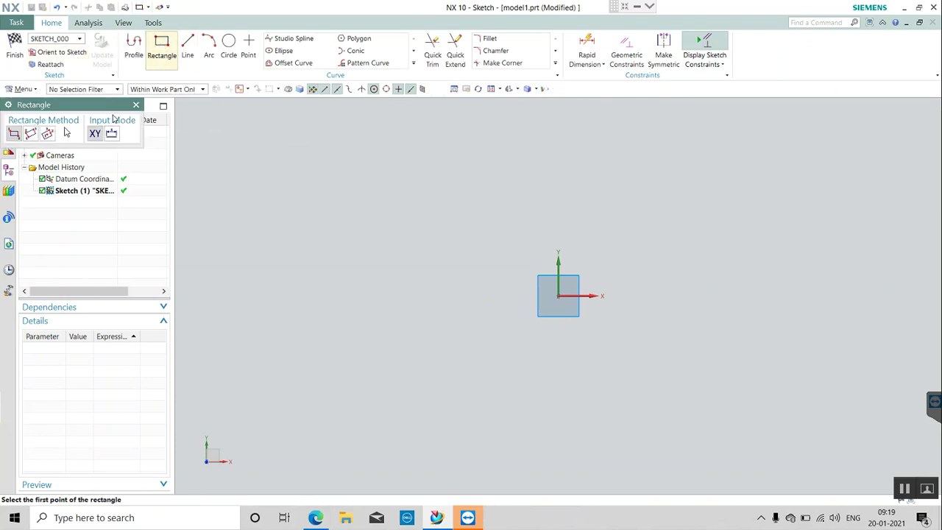
pyautogui.click(48, 135)
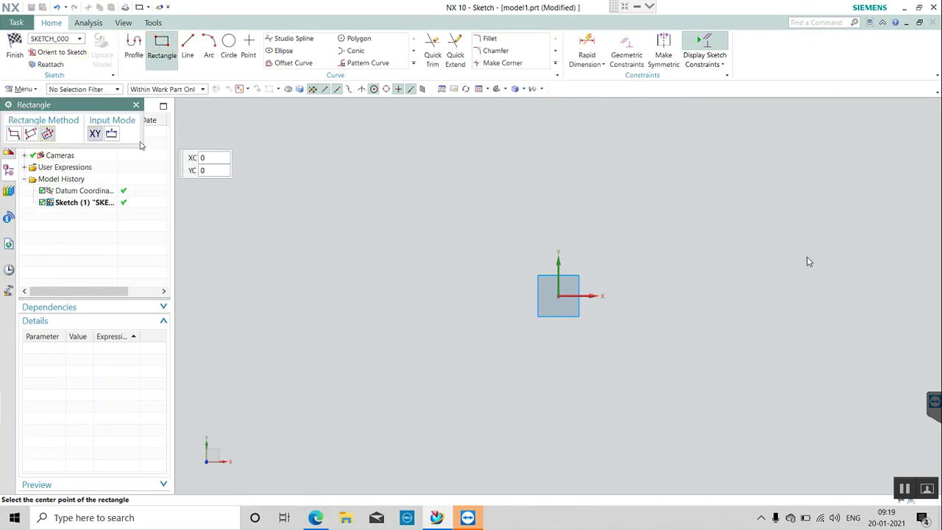
pyautogui.click(563, 295)
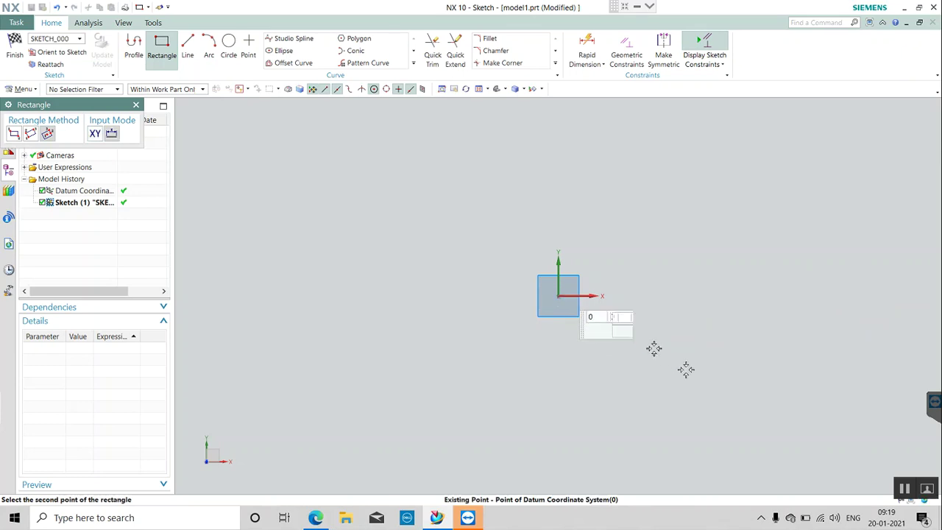
pyautogui.click(722, 294)
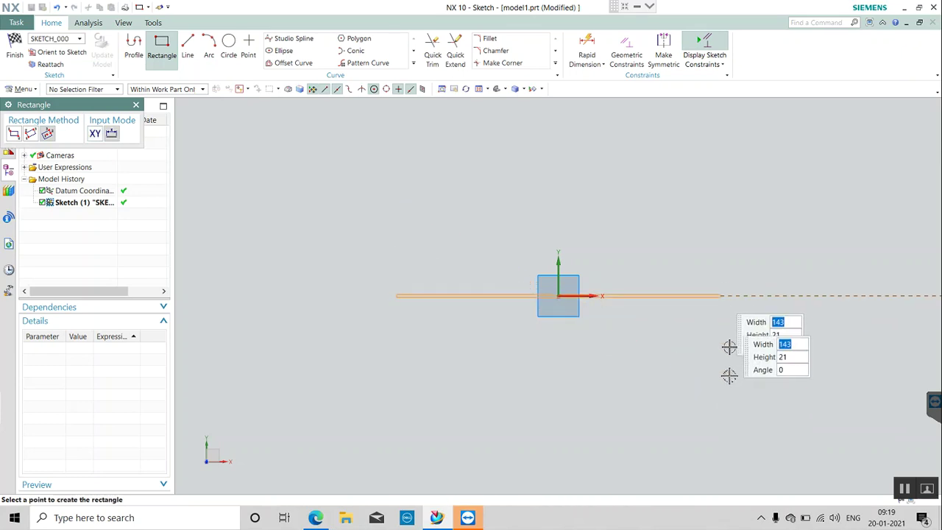
pyautogui.click(735, 453)
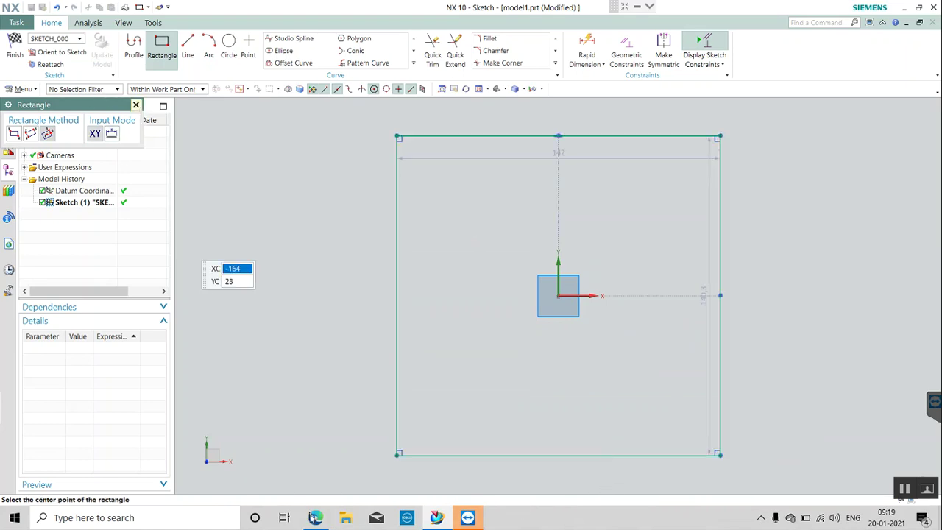
# Consult the 2d.pdf reference drawing and set the rectangle's horizontal width to 125 mm
pyautogui.moveTo(315, 518)
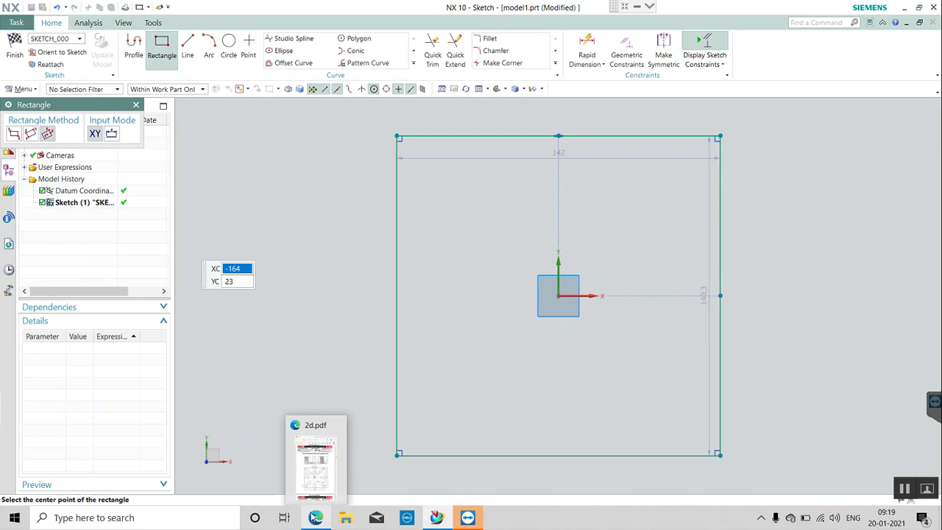
pyautogui.click(319, 475)
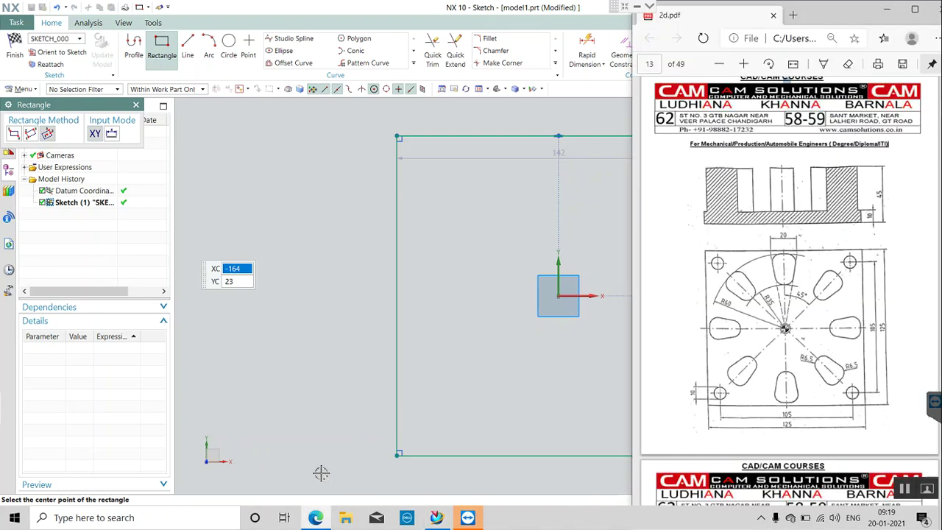
pyautogui.click(280, 346)
pyautogui.press('Escape')
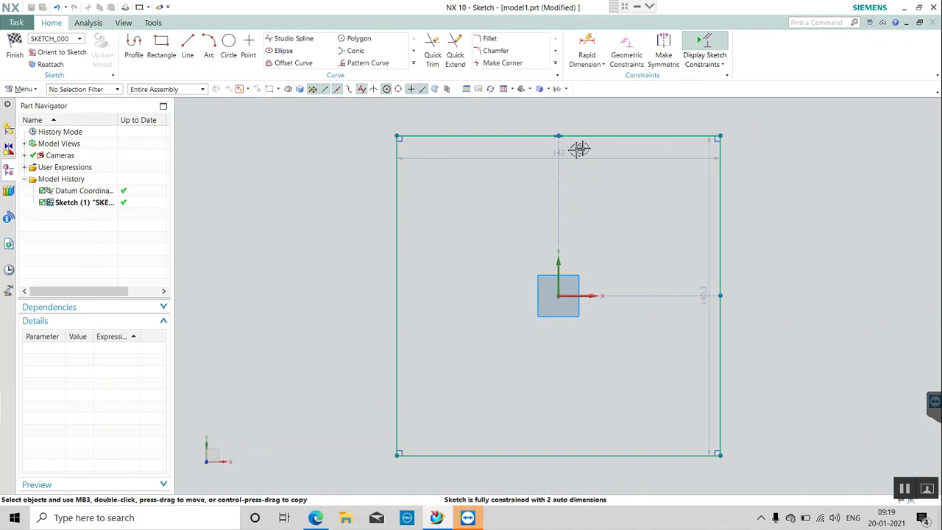
pyautogui.doubleClick(561, 156)
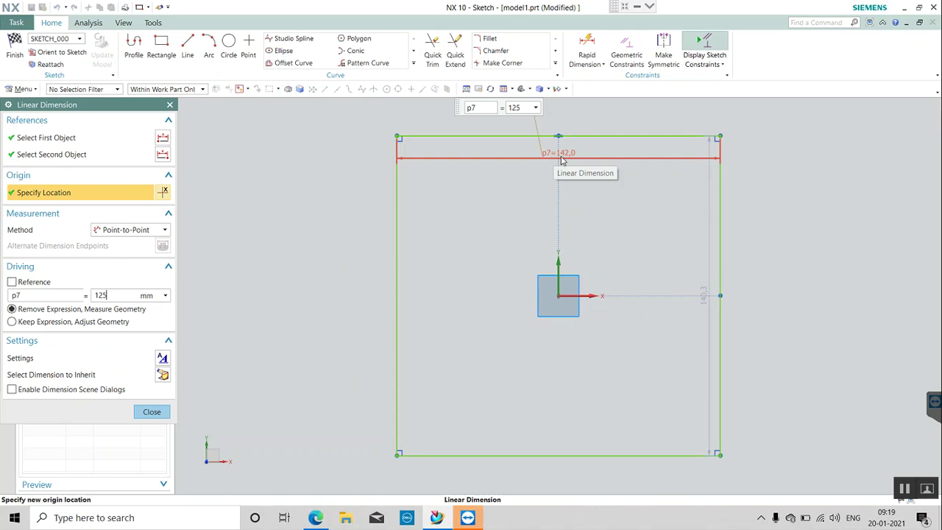
pyautogui.press('Return')
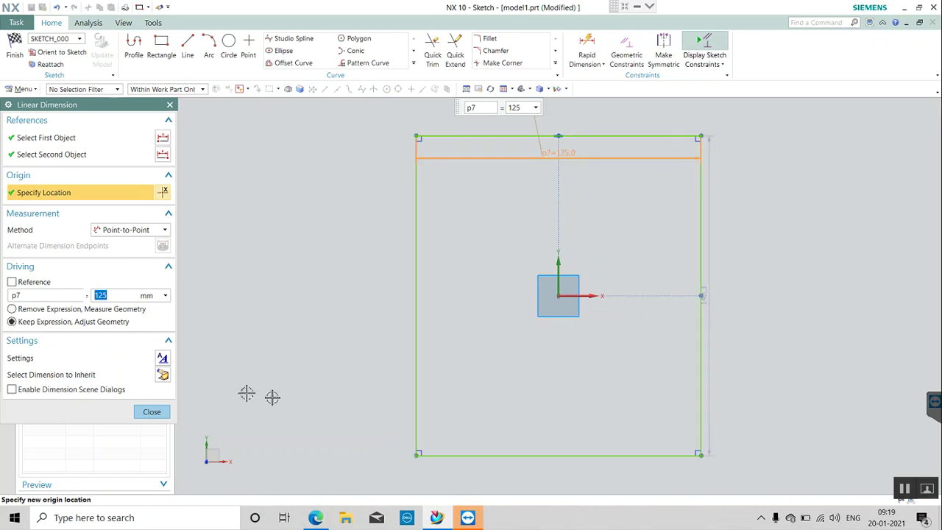
pyautogui.click(151, 412)
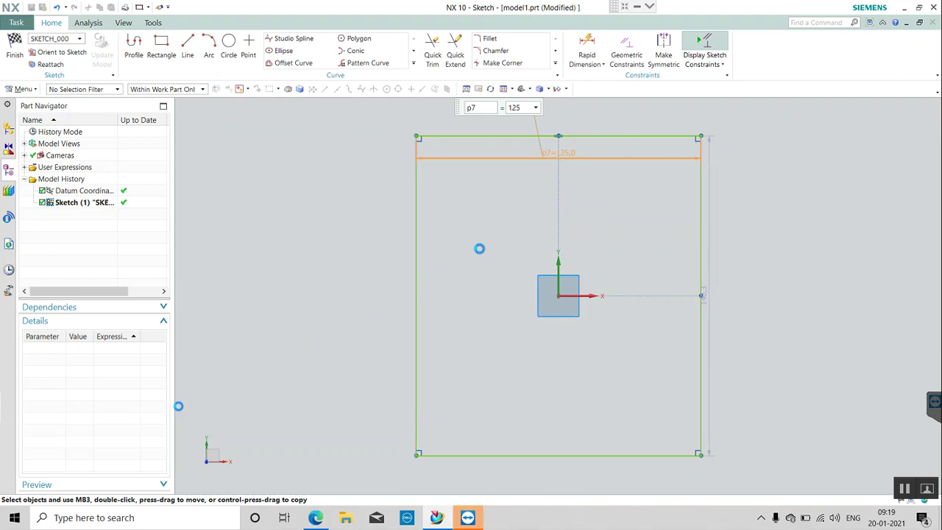
# Constrain the rectangle's upper and right edges to equal length and move the width dimension above the rectangle
pyautogui.click(621, 137)
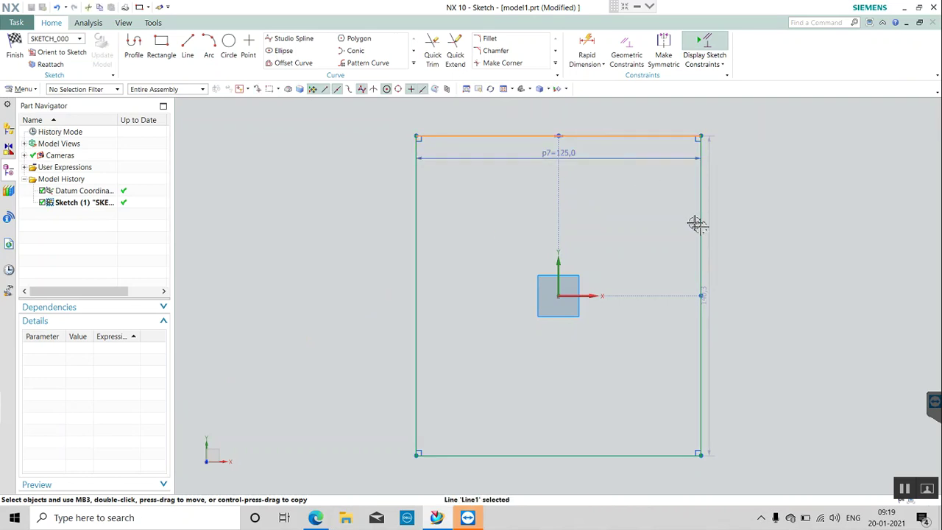
pyautogui.click(701, 228)
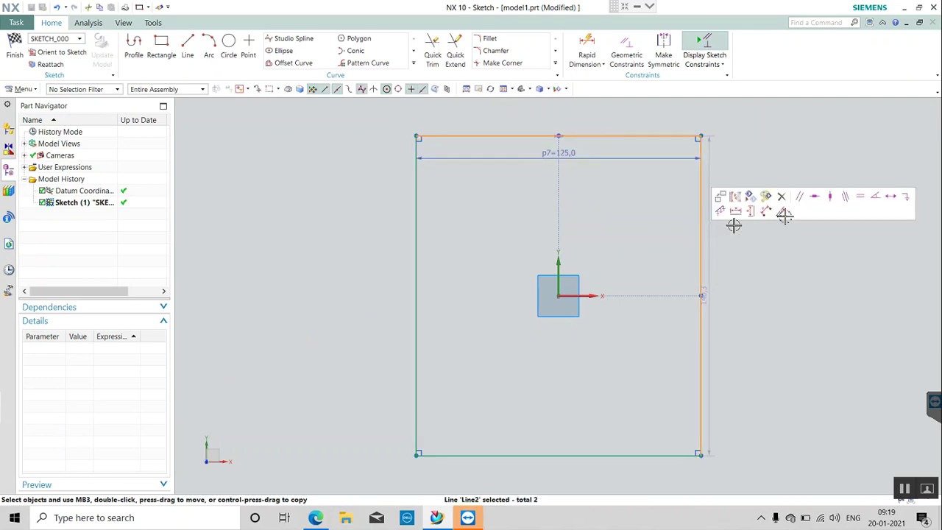
pyautogui.click(861, 199)
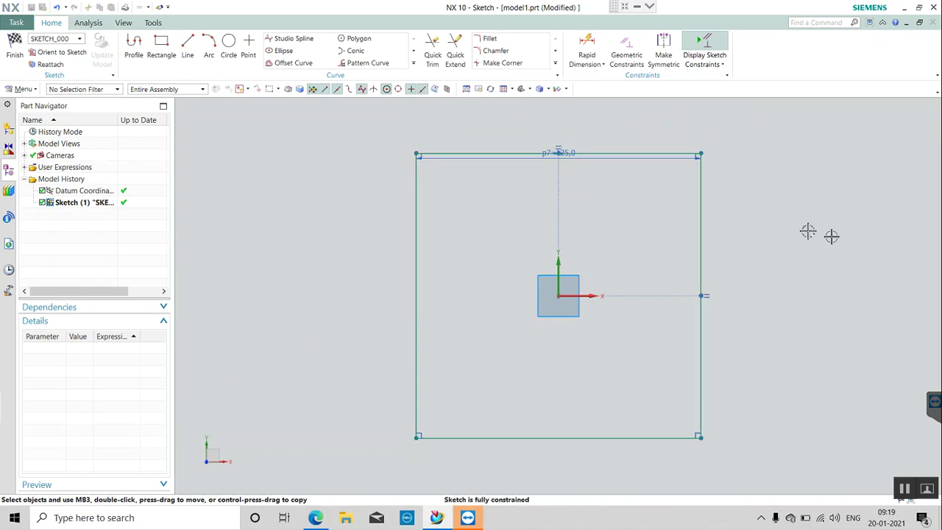
pyautogui.moveTo(574, 157); pyautogui.dragTo(583, 129)
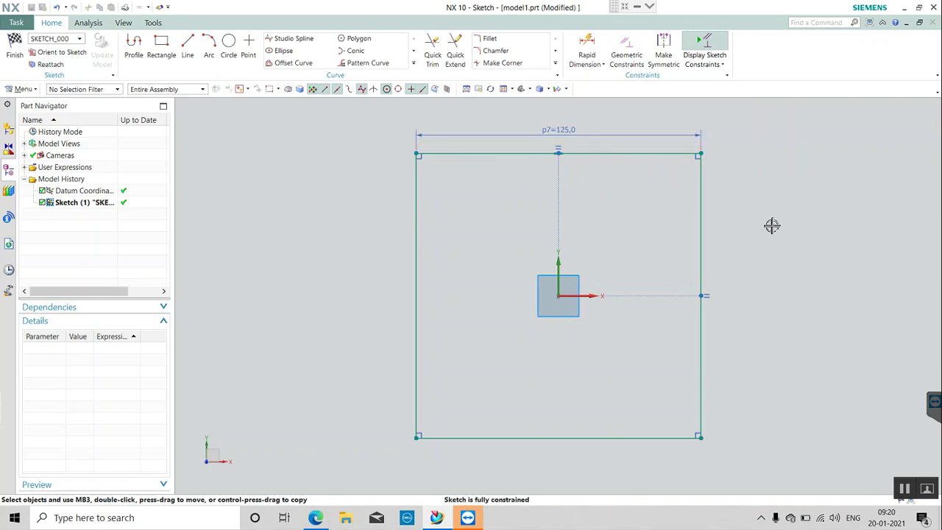
pyautogui.click(771, 226)
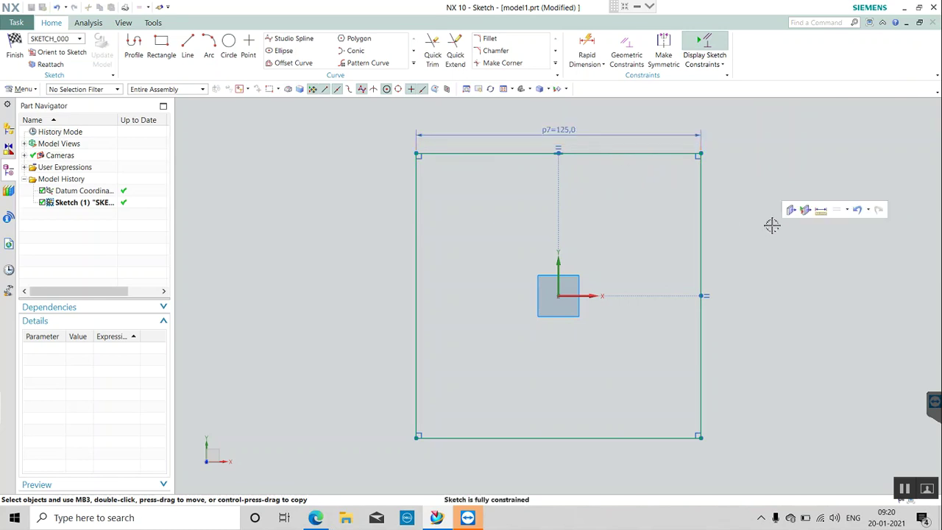
# Sketch a circle about 10.3 mm in diameter inside the rectangle's upper-right corner and consult the reference drawing for the hole dimensions
pyautogui.click(229, 45)
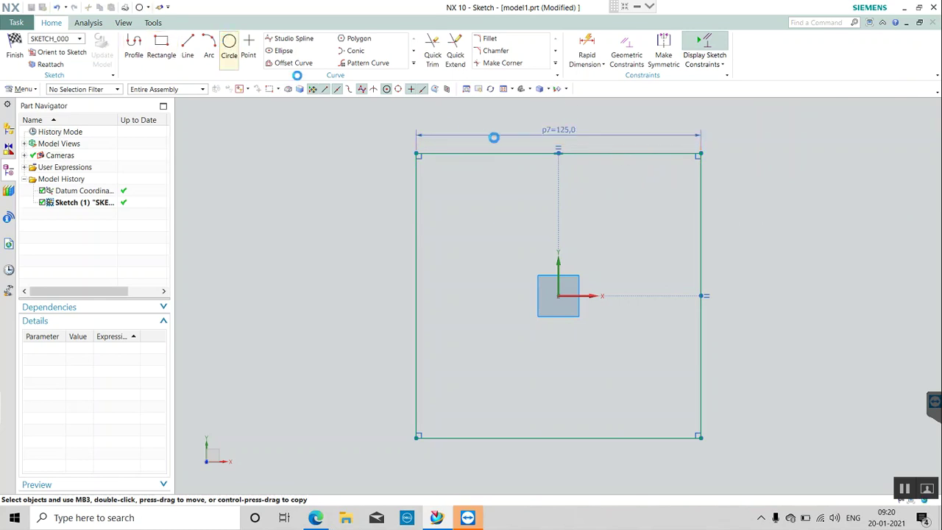
pyautogui.click(674, 181)
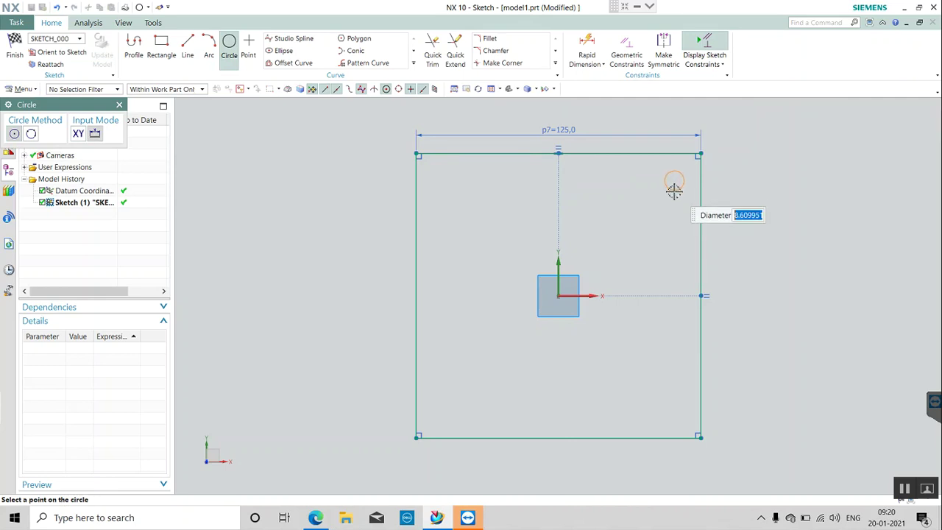
pyautogui.click(675, 192)
pyautogui.press('Escape')
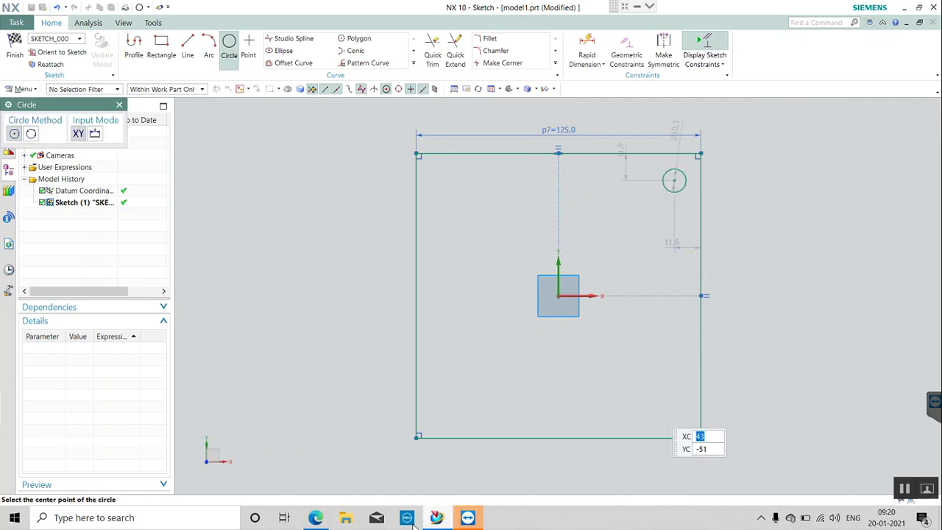
pyautogui.click(328, 516)
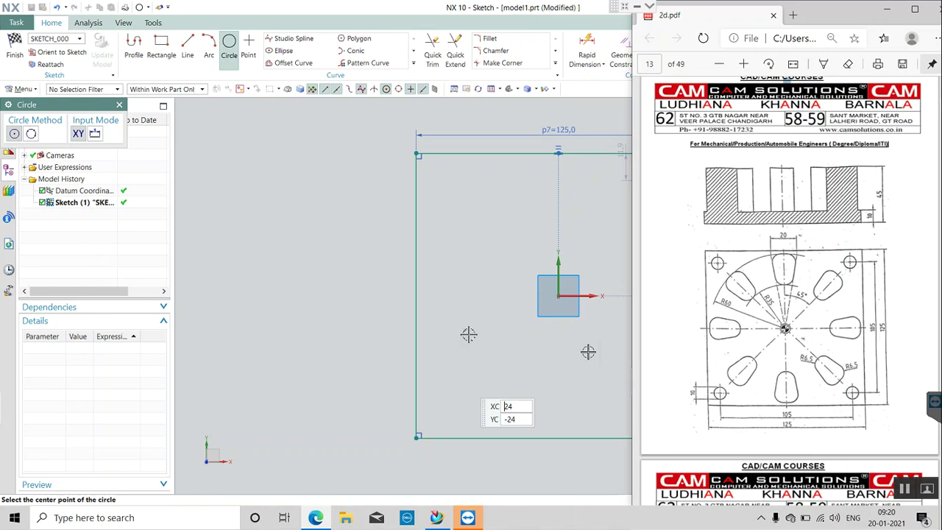
pyautogui.click(320, 326)
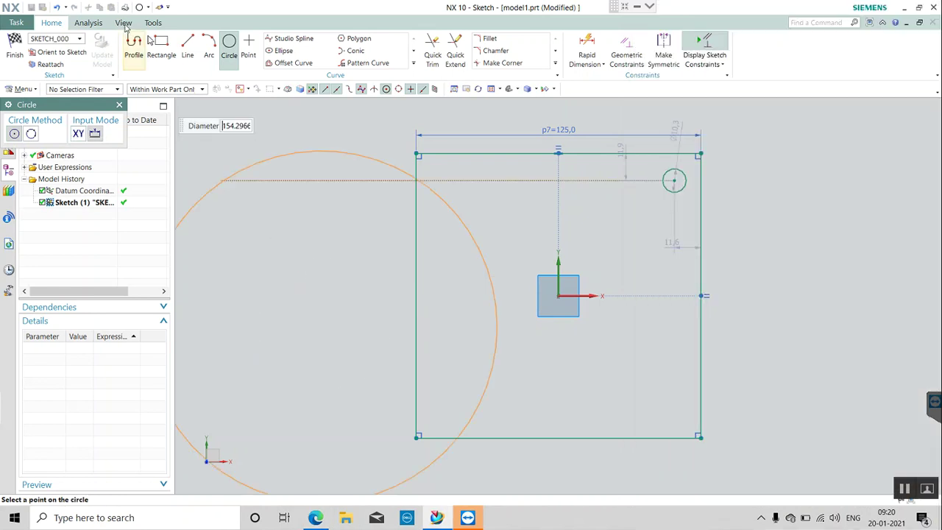
pyautogui.click(232, 50)
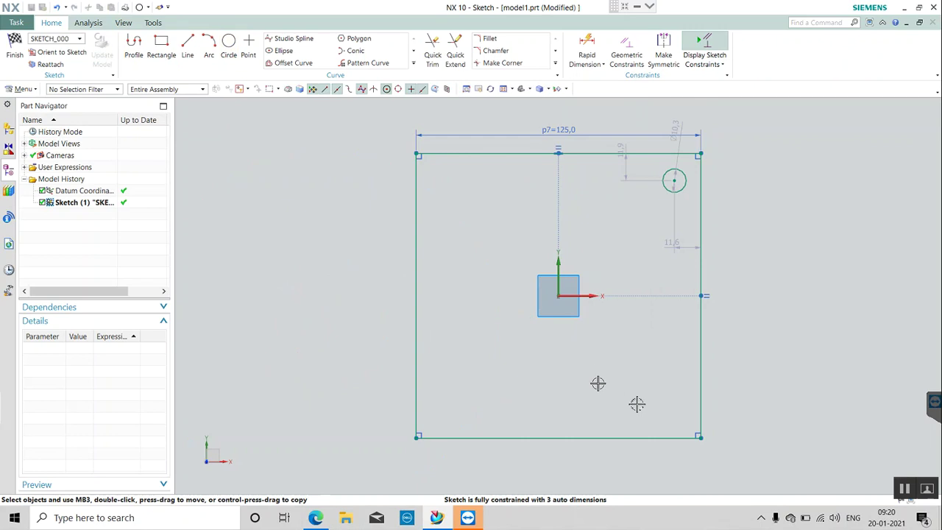
pyautogui.click(668, 418)
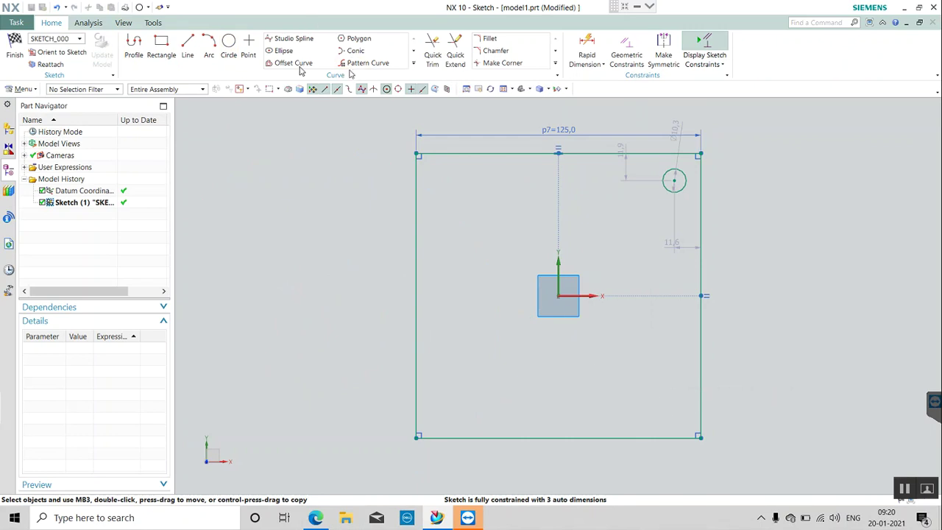
# Mirror the corner circle about the sketch's X axis
pyautogui.click(413, 63)
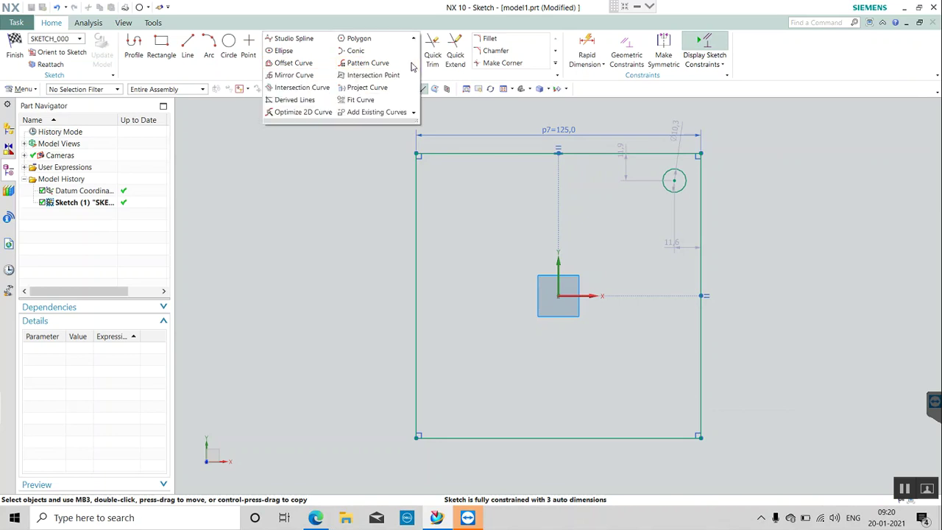
pyautogui.click(295, 75)
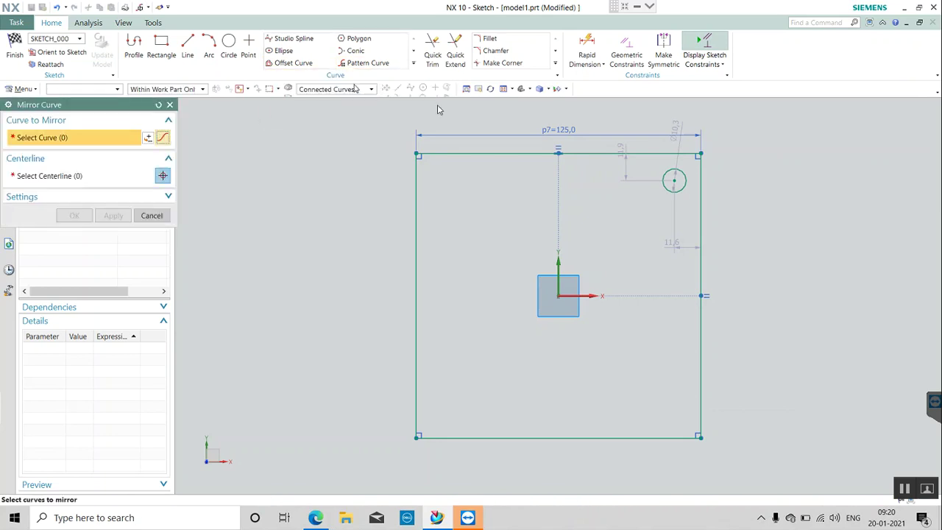
pyautogui.click(667, 182)
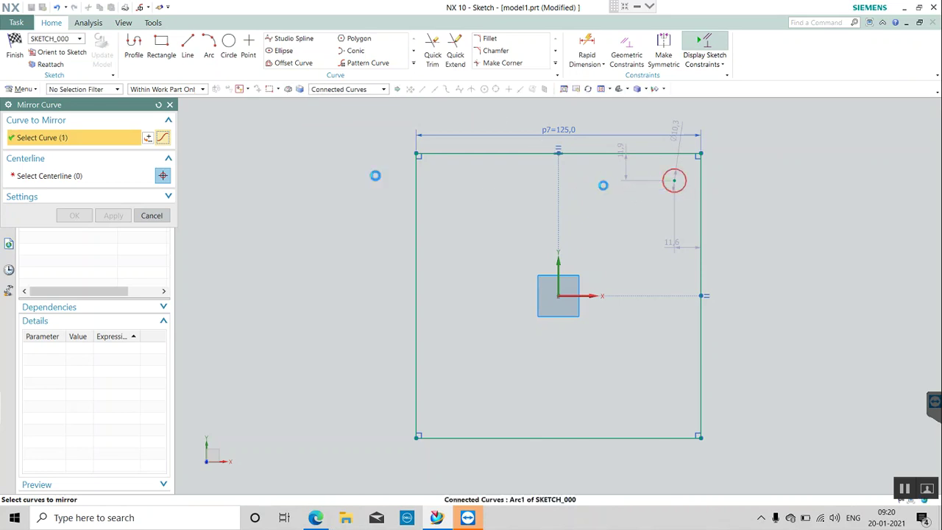
pyautogui.click(92, 182)
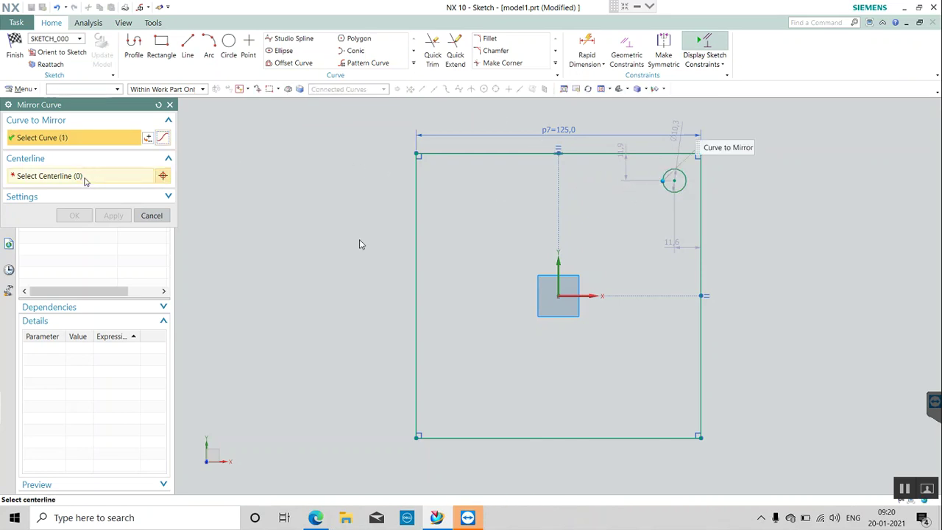
pyautogui.click(587, 298)
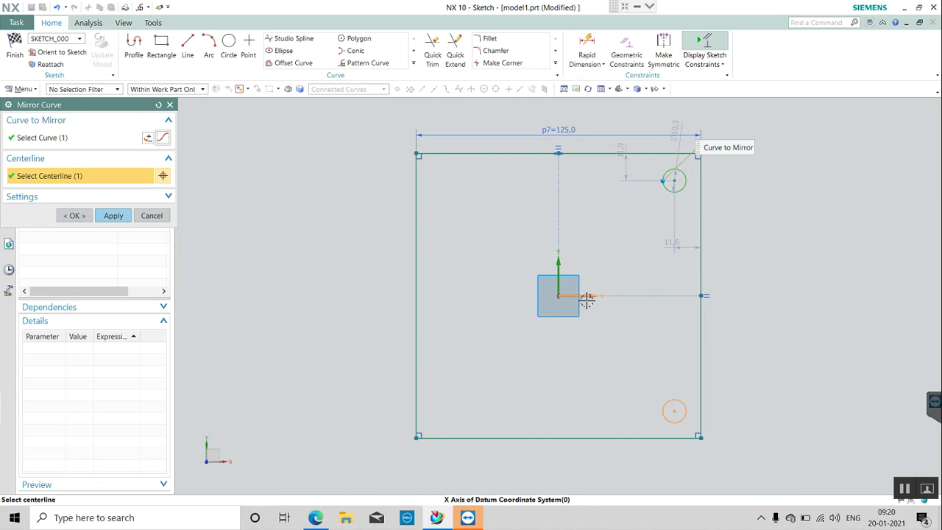
pyautogui.click(70, 216)
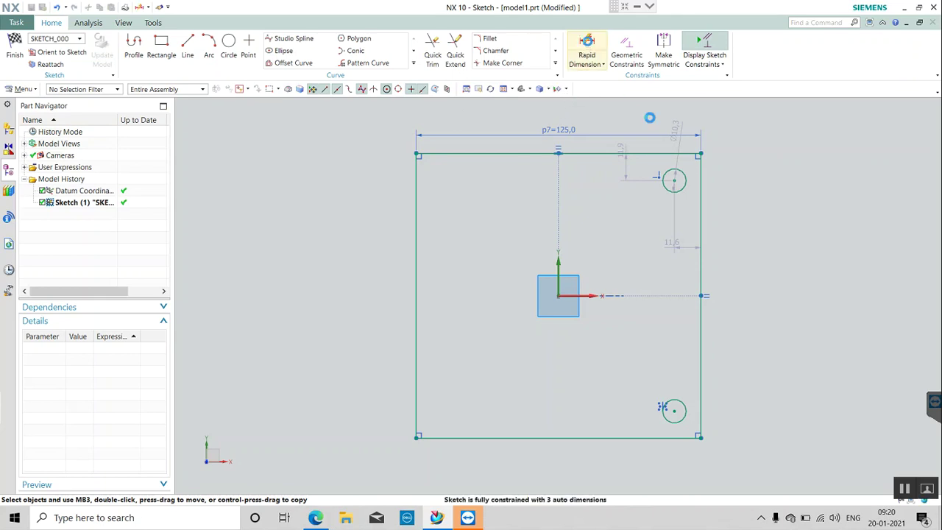
# Dimension the vertical distance between the centres of the two right-hand corner circles and set it to 105 mm
pyautogui.click(587, 48)
pyautogui.click(673, 179)
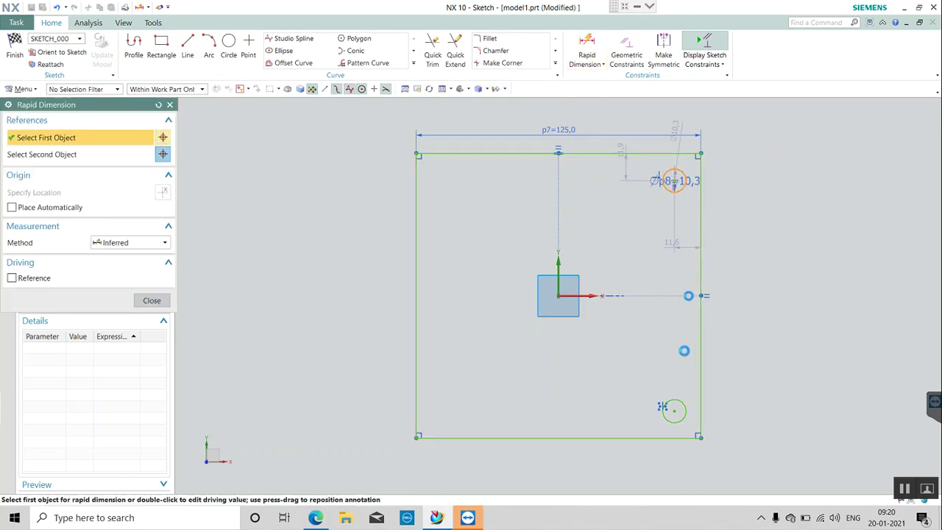
pyautogui.click(672, 412)
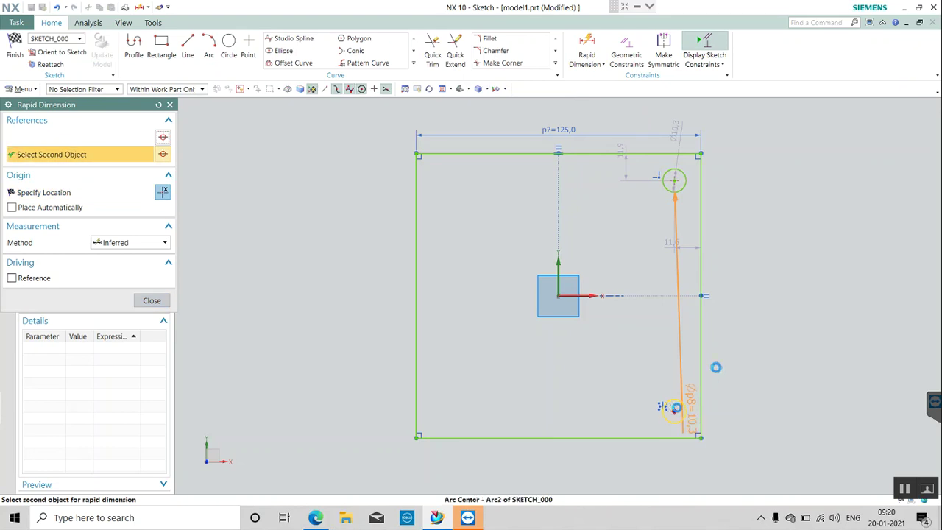
pyautogui.click(747, 310)
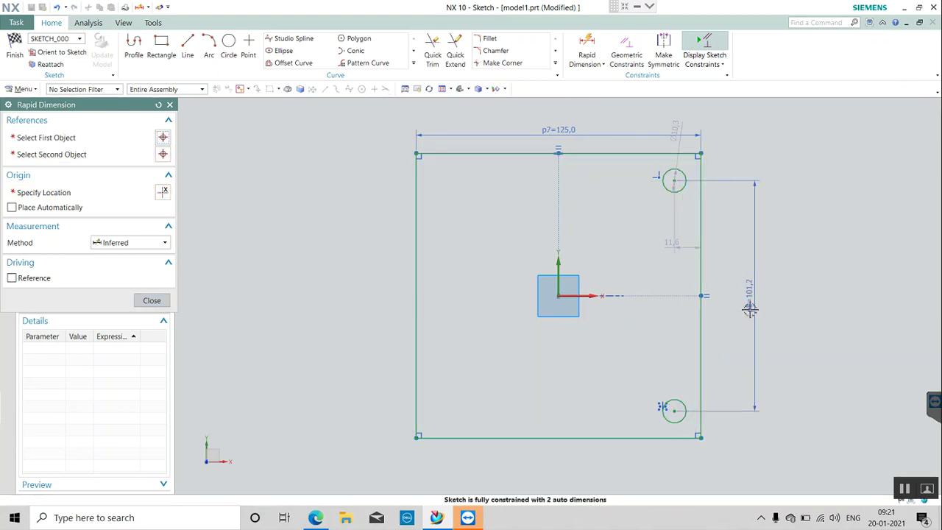
pyautogui.doubleClick(749, 310)
pyautogui.write('1')
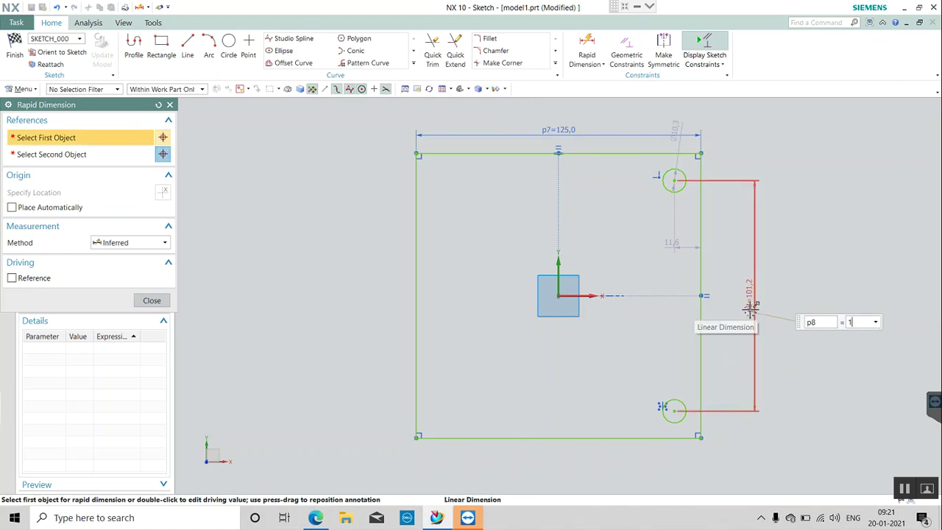
pyautogui.write('05')
pyautogui.press('Return')
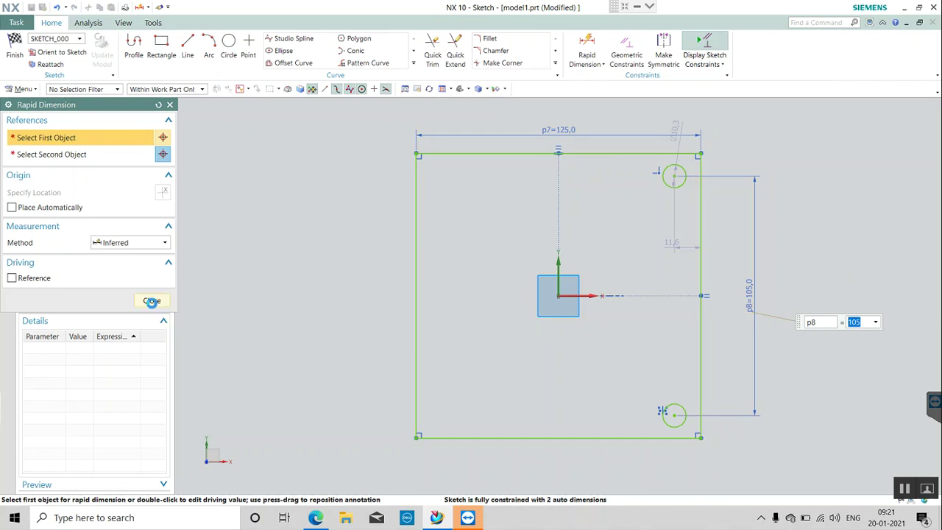
pyautogui.click(151, 301)
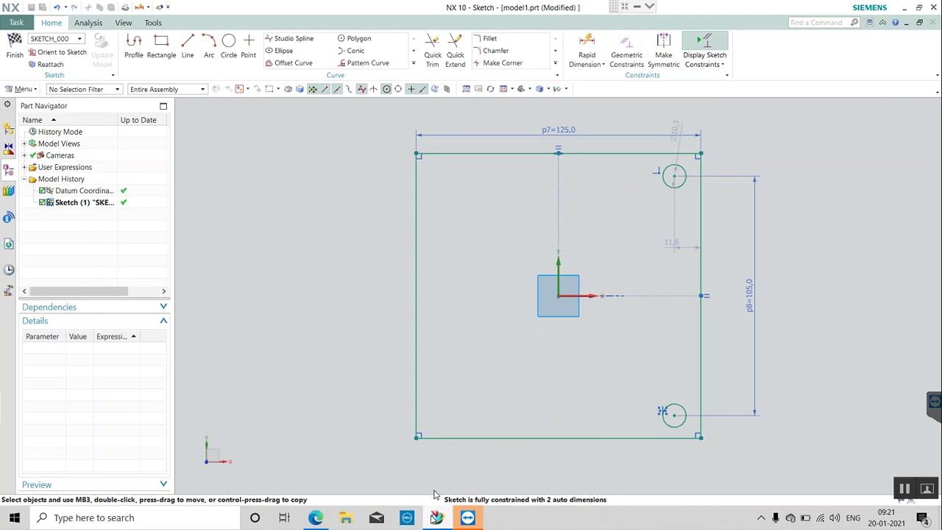
# Mirror the upper-right corner circle about the sketch's Y axis
pyautogui.click(229, 44)
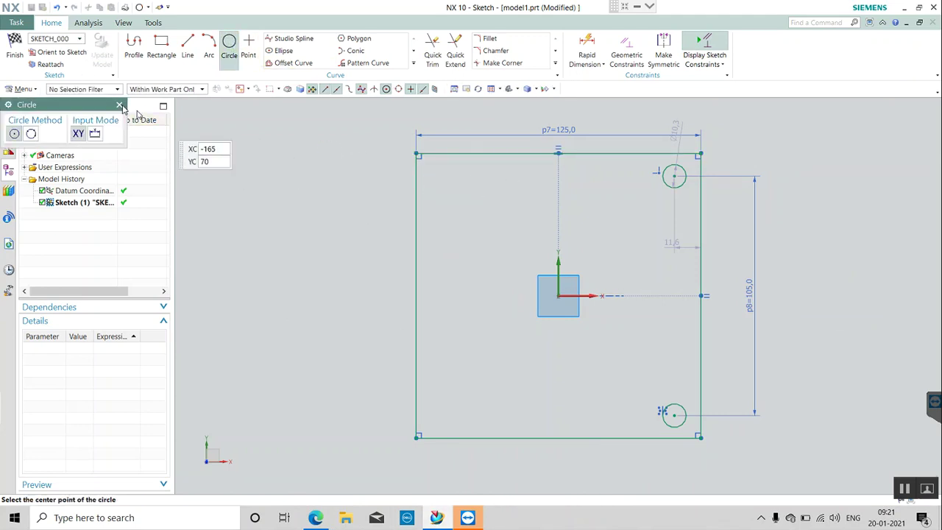
pyautogui.click(120, 105)
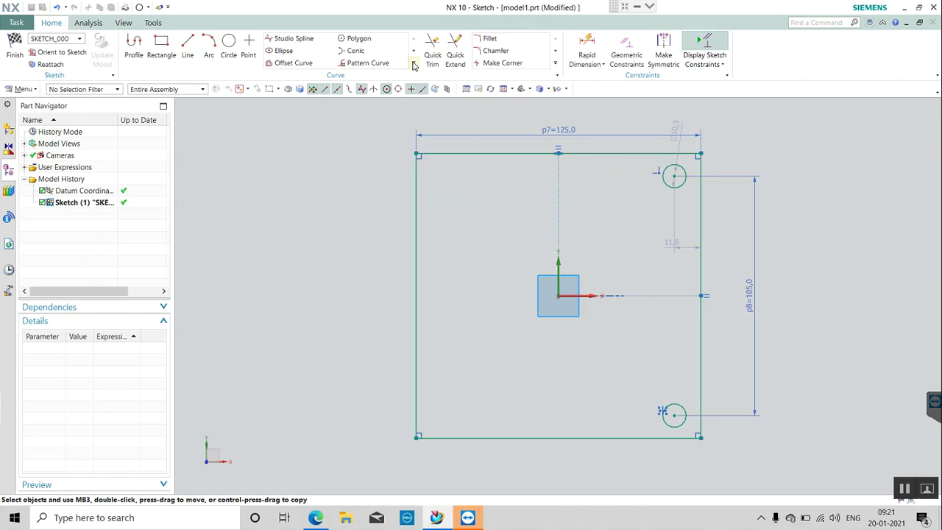
pyautogui.click(412, 63)
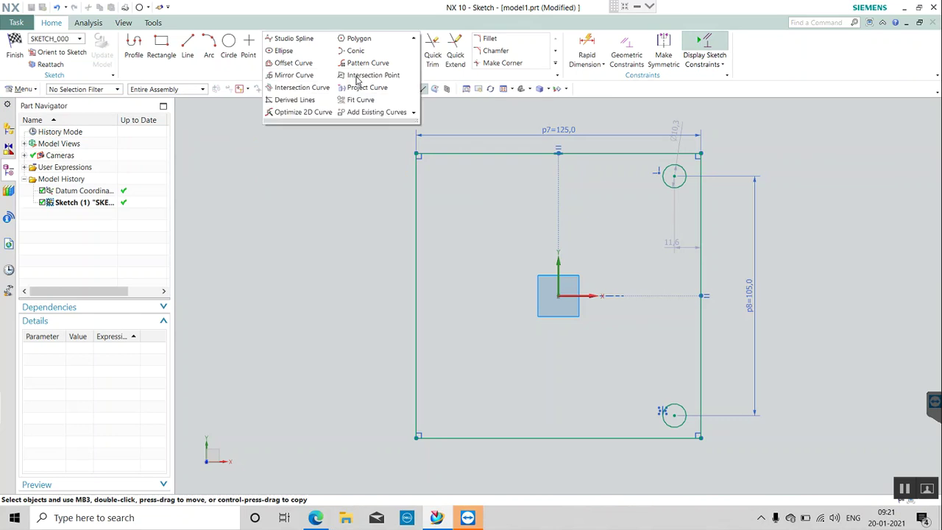
pyautogui.click(298, 75)
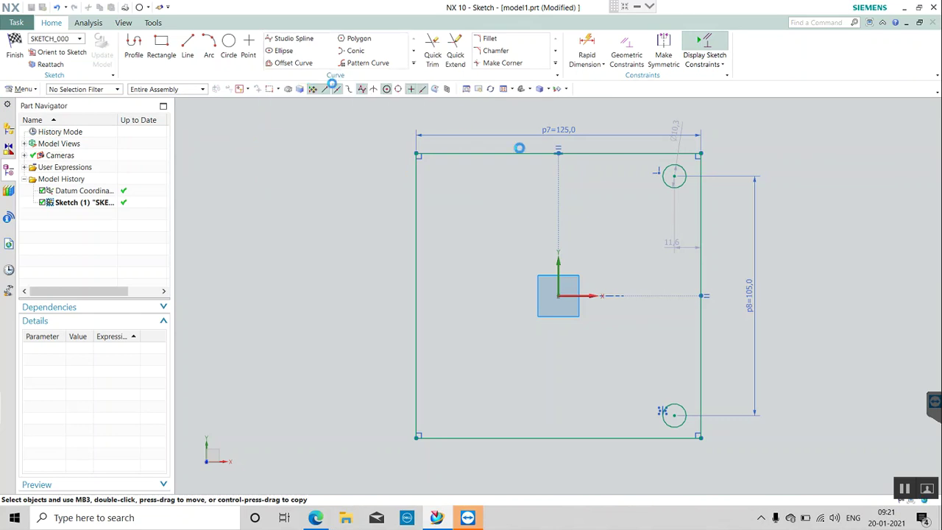
pyautogui.click(669, 177)
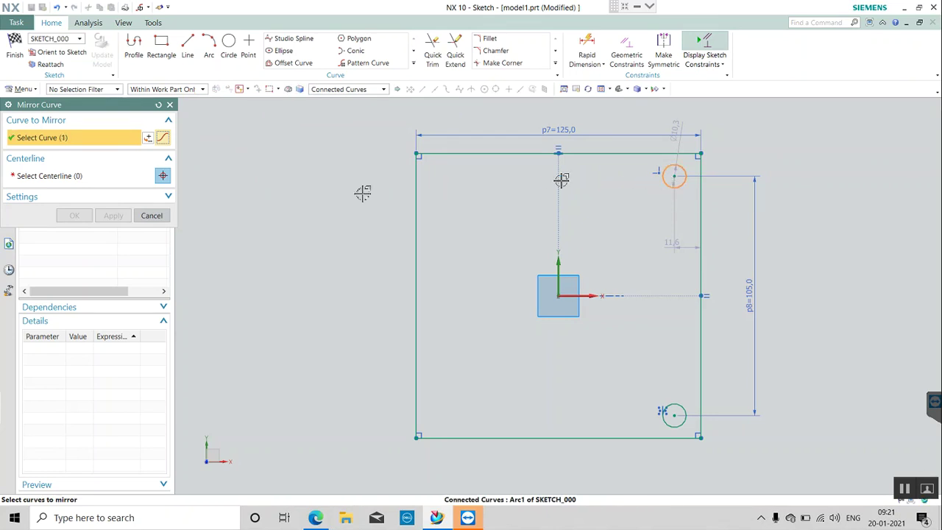
pyautogui.click(18, 176)
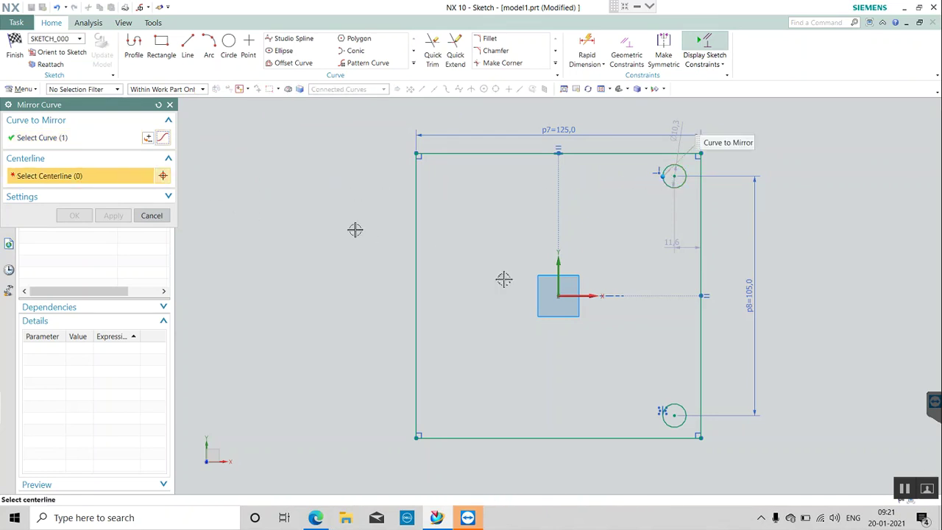
pyautogui.click(556, 265)
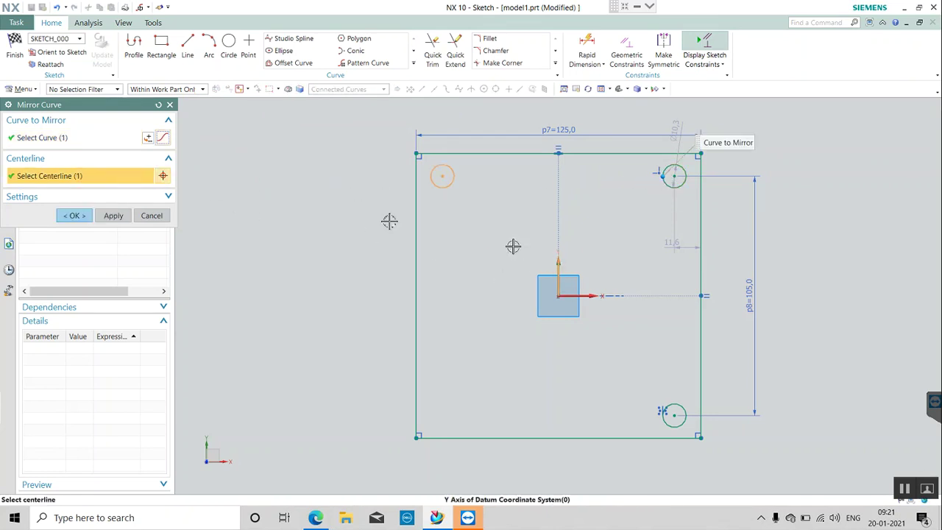
pyautogui.click(75, 216)
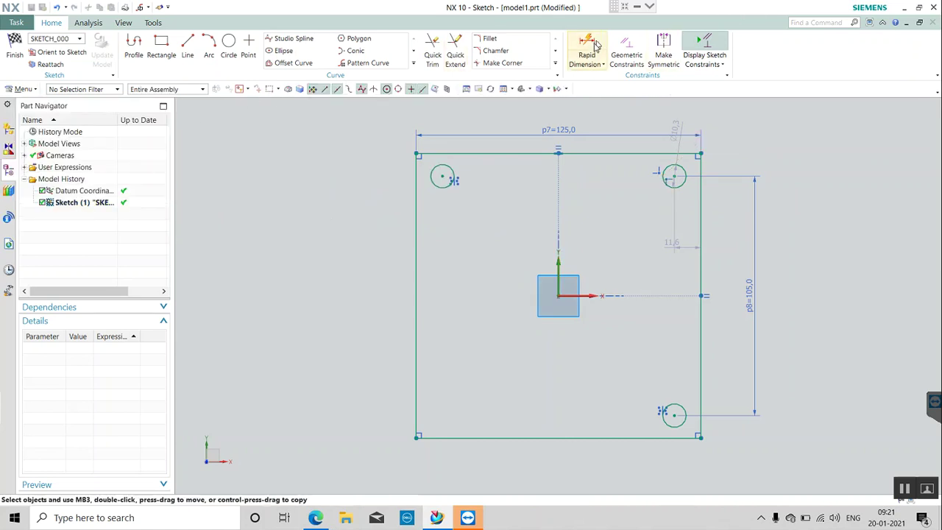
# Dimension the horizontal distance between the centres of the two upper corner circles as 105 mm, placed above the plate's top edge
pyautogui.click(442, 174)
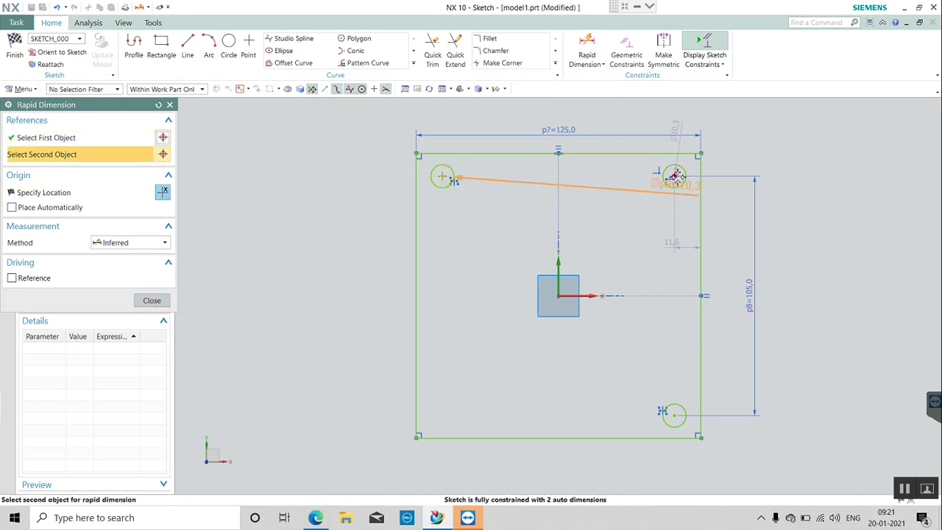
pyautogui.click(674, 177)
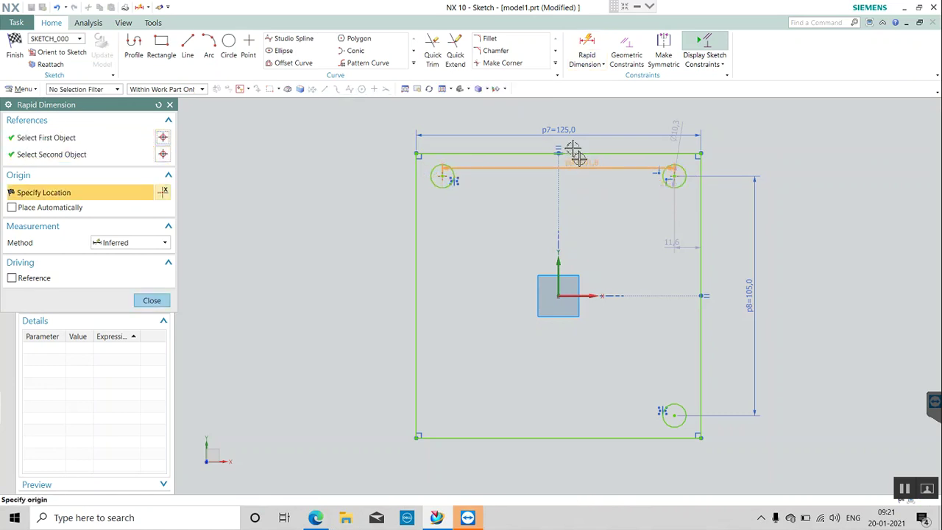
pyautogui.click(567, 143)
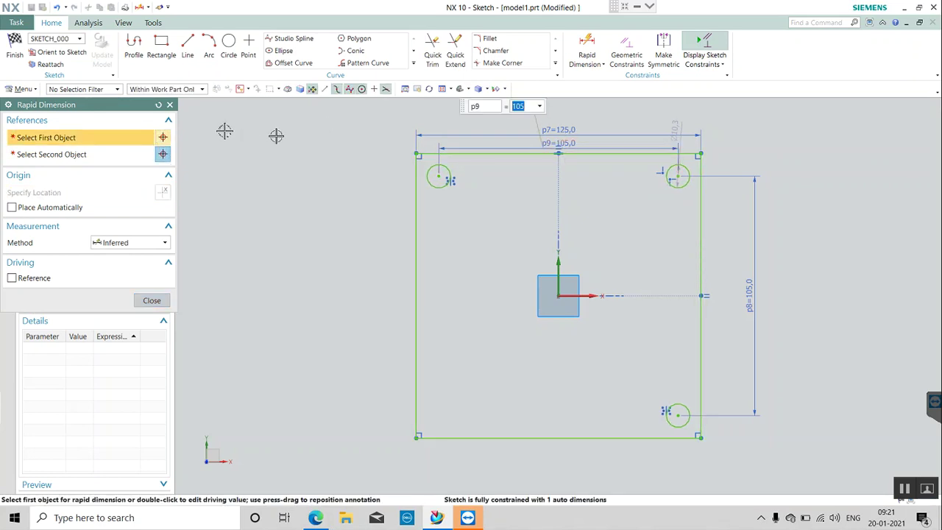
pyautogui.click(141, 301)
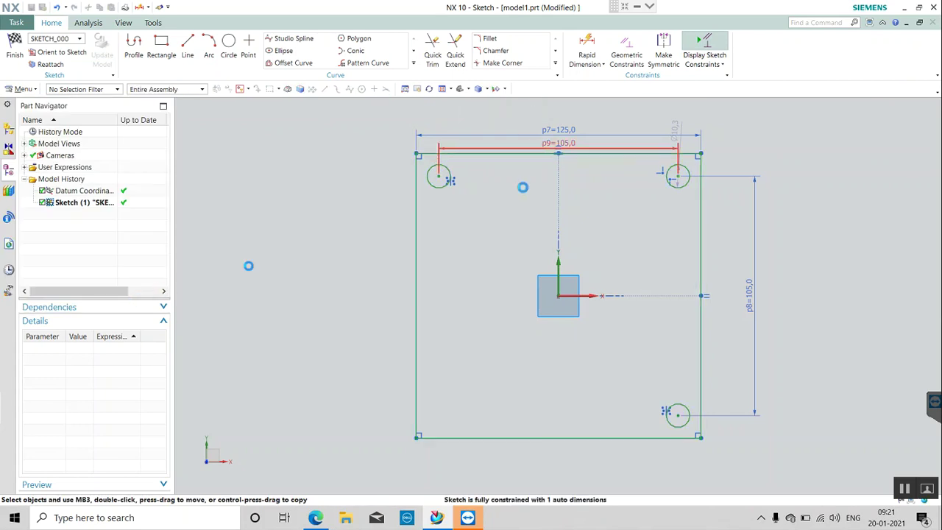
# Set the upper-right corner circle's diameter to 10 mm
pyautogui.doubleClick(680, 124)
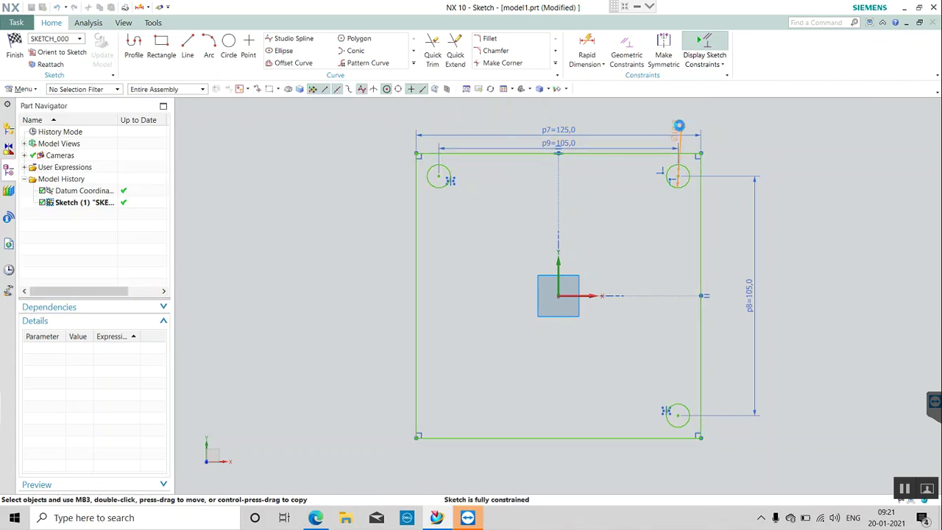
pyautogui.write('1010.3')
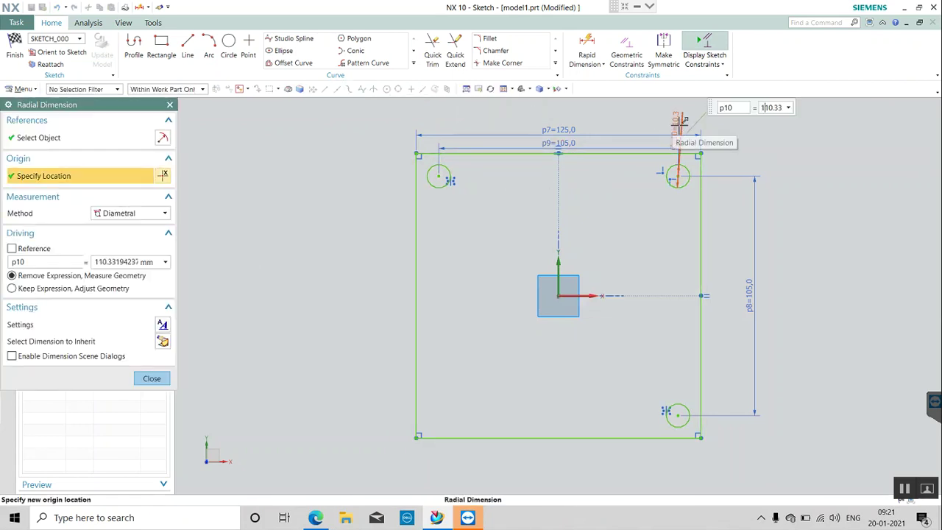
pyautogui.press('Return')
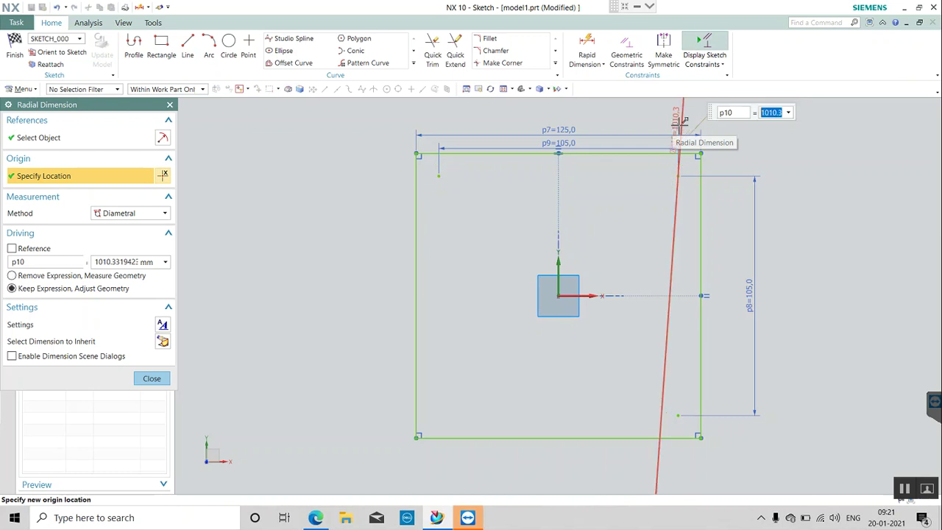
pyautogui.write('10')
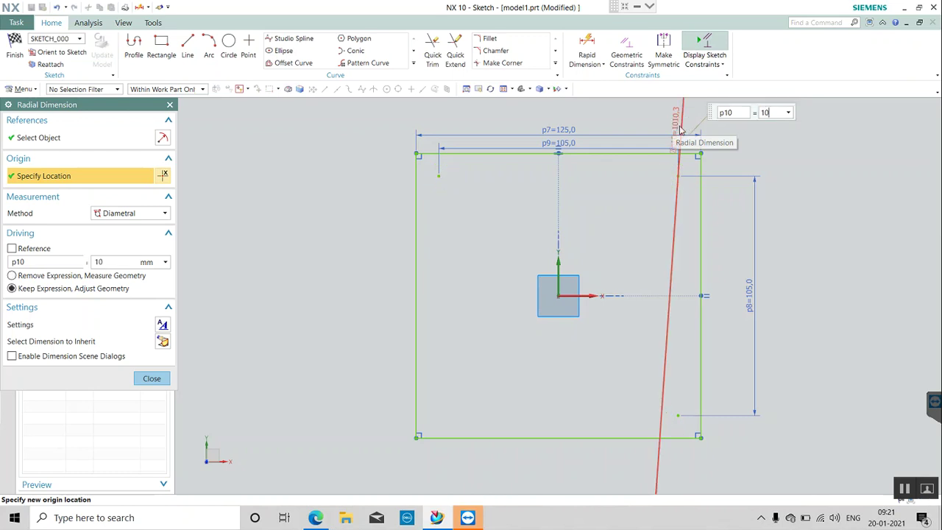
pyautogui.press('Return')
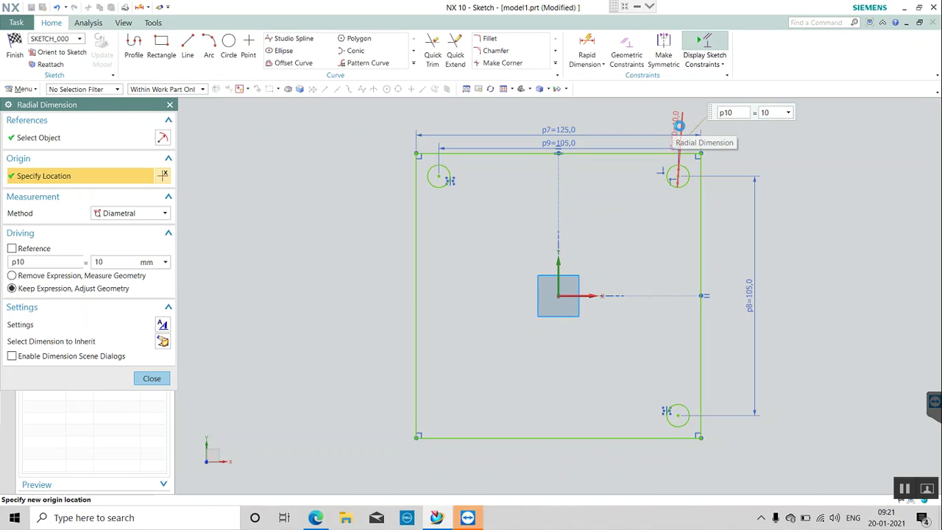
pyautogui.click(151, 378)
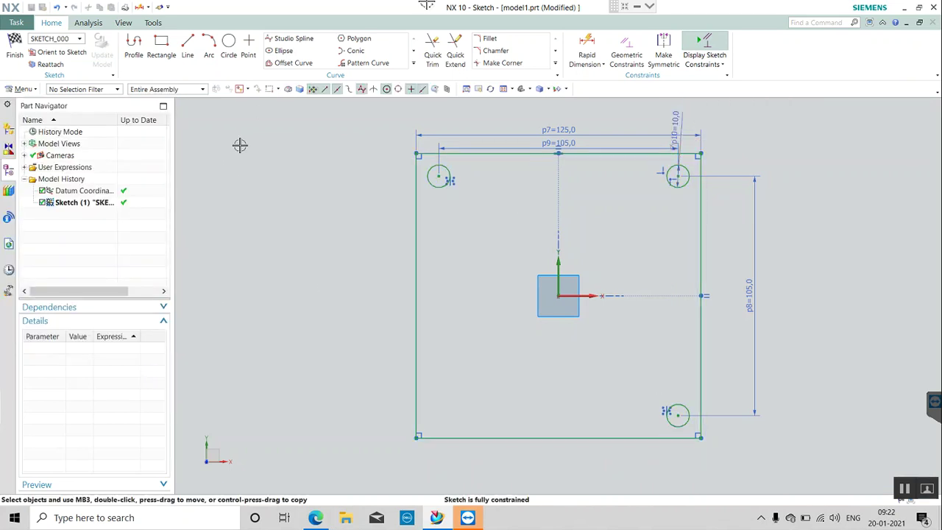
# Mirror the lower-right corner circle about the sketch's Y axis
pyautogui.click(413, 65)
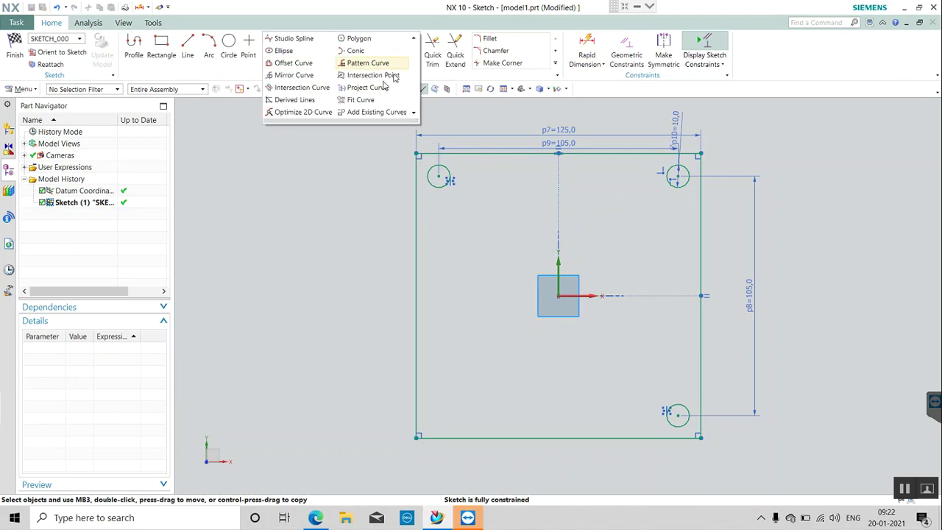
pyautogui.click(294, 75)
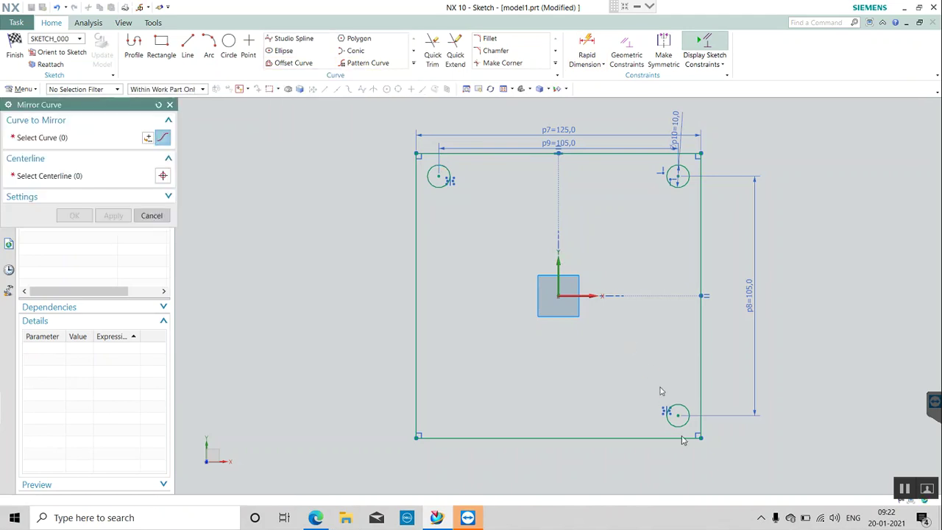
pyautogui.click(677, 424)
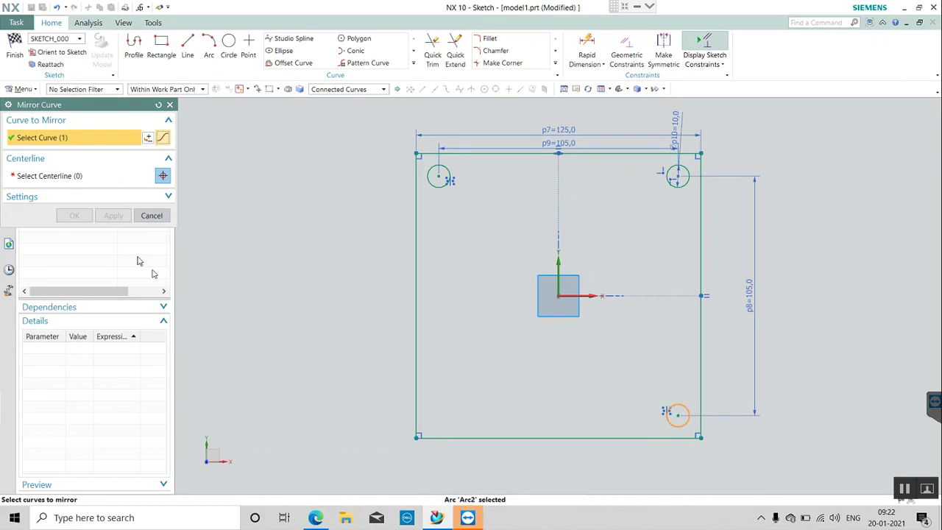
pyautogui.click(85, 181)
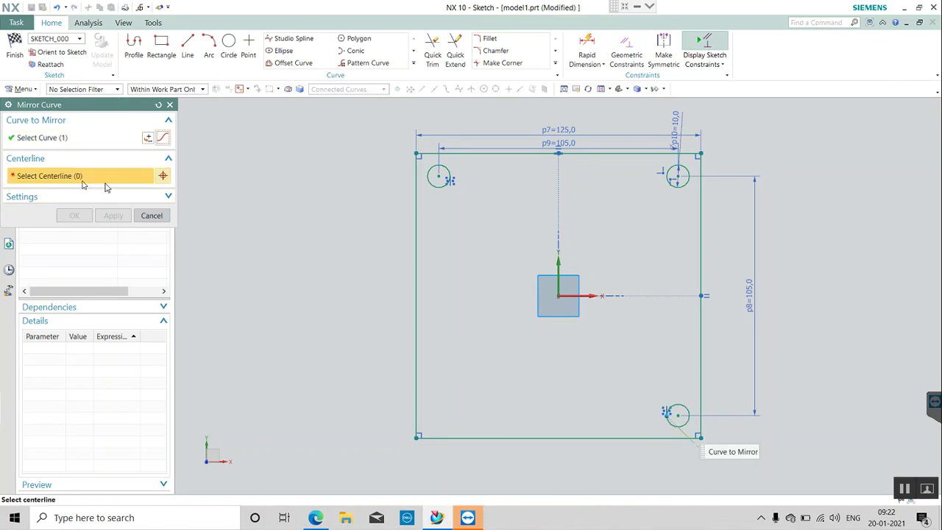
pyautogui.click(559, 267)
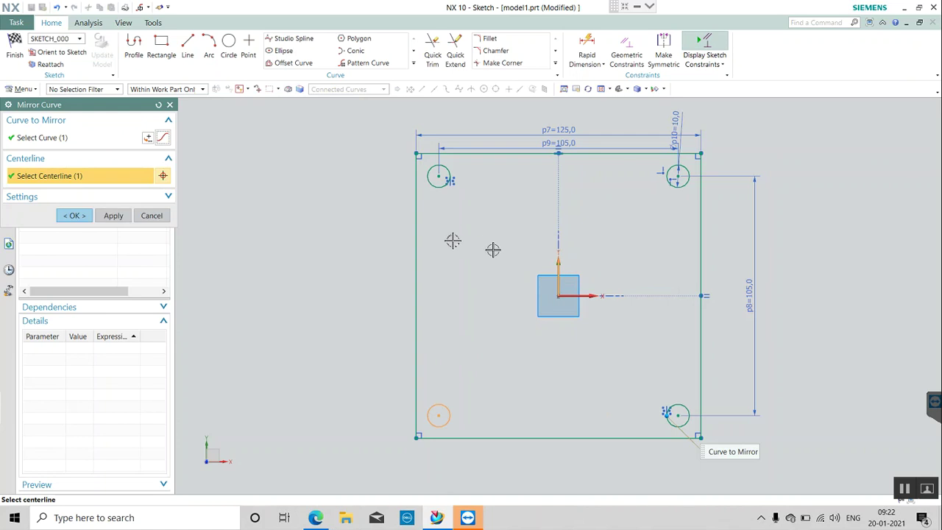
pyautogui.click(70, 216)
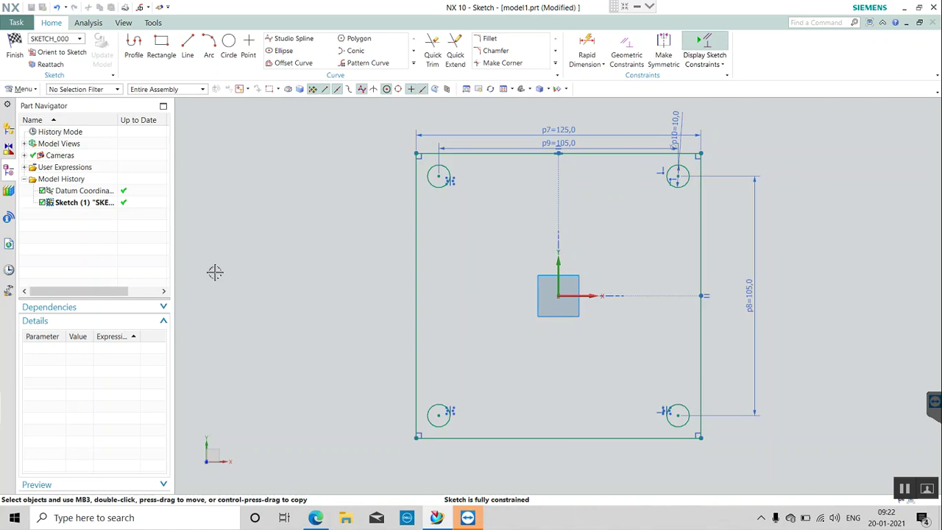
# Finish the plate sketch and extrude it 10 mm, taking the base thickness from the 2d.pdf drawing
pyautogui.click(14, 55)
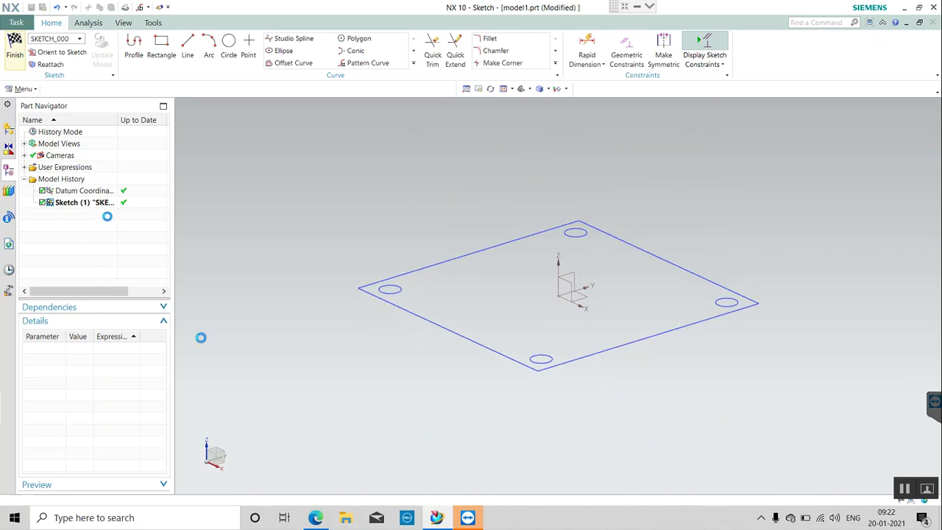
pyautogui.press('x')
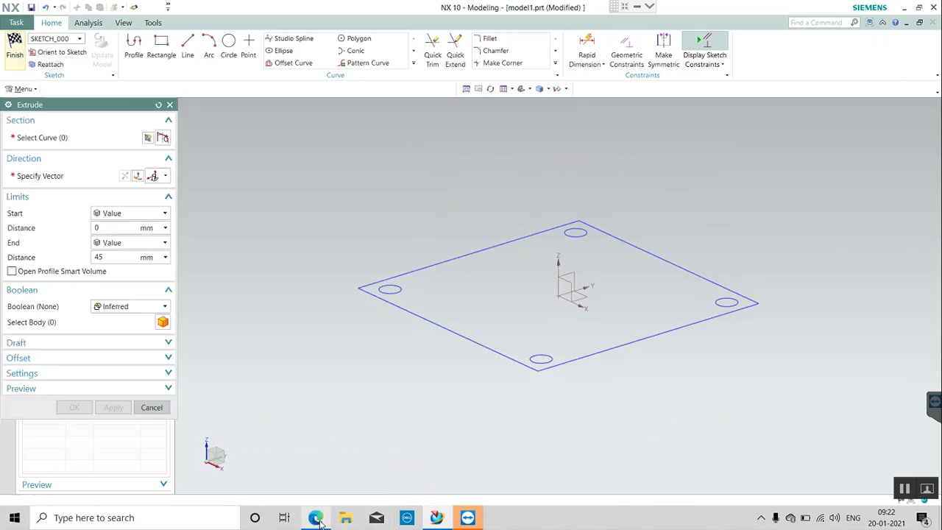
pyautogui.click(316, 519)
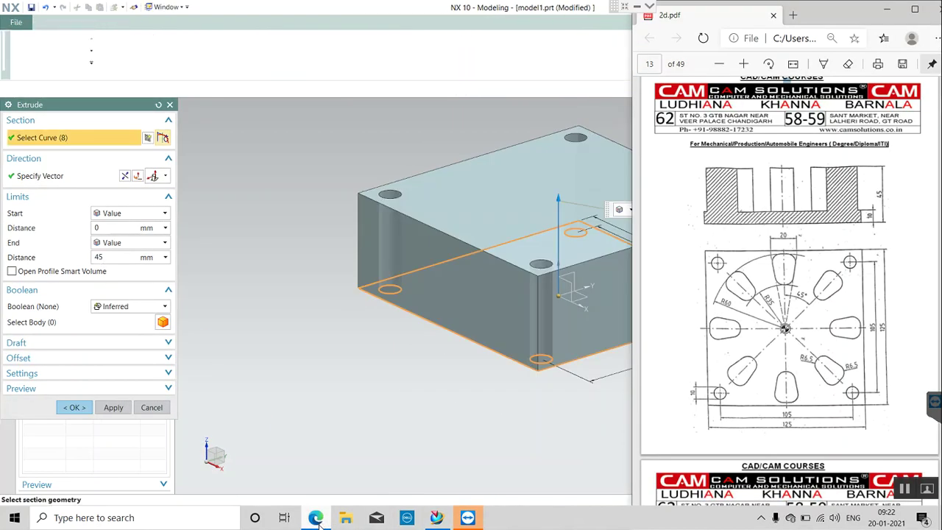
pyautogui.click(317, 518)
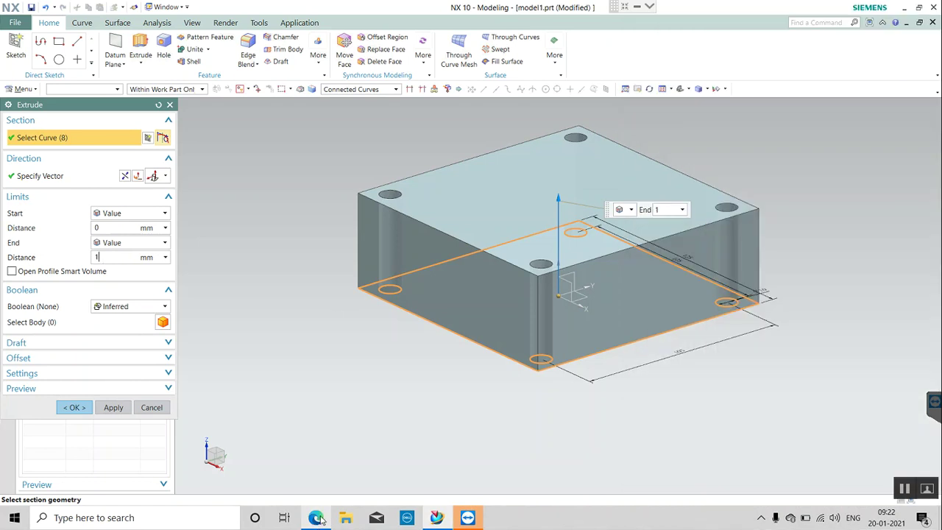
pyautogui.write('10')
pyautogui.press('Return')
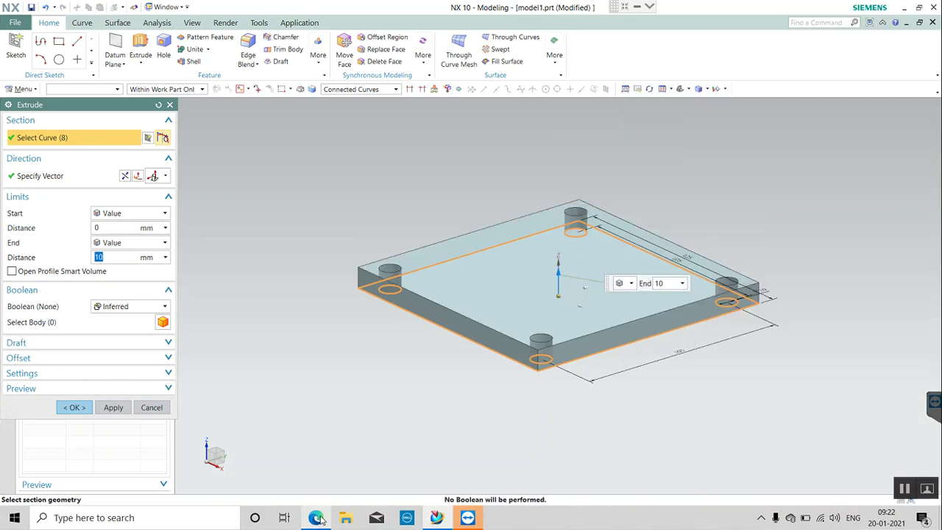
pyautogui.click(75, 407)
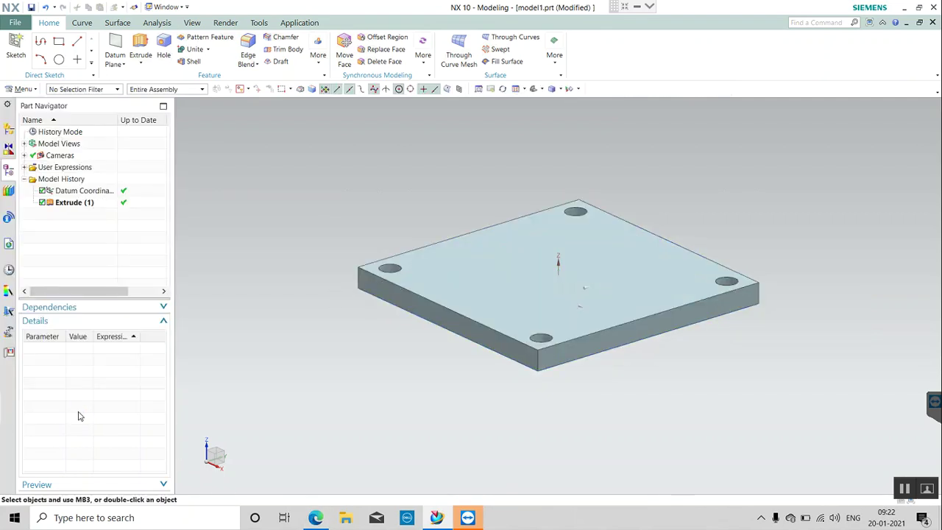
# Consult the 2d.pdf drawing and start a new extrusion with its section sketched on the plate's top face
pyautogui.click(323, 515)
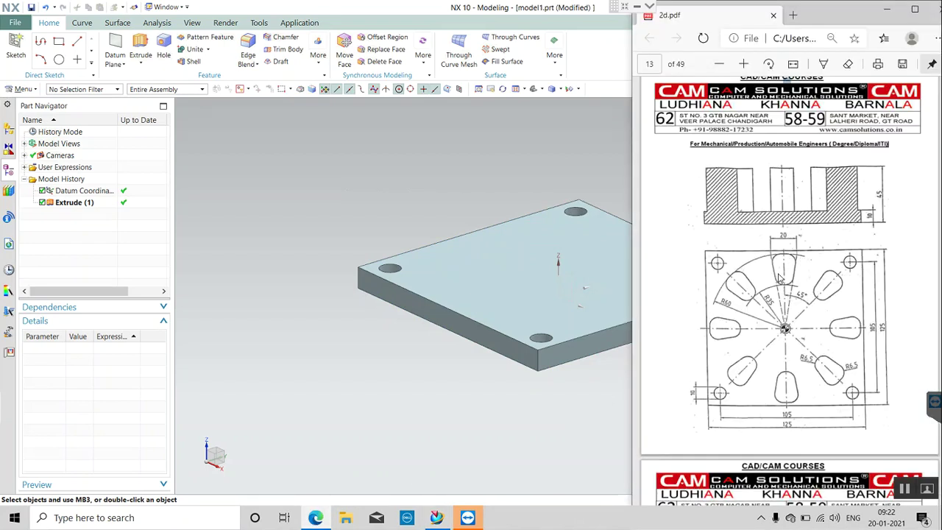
pyautogui.click(140, 45)
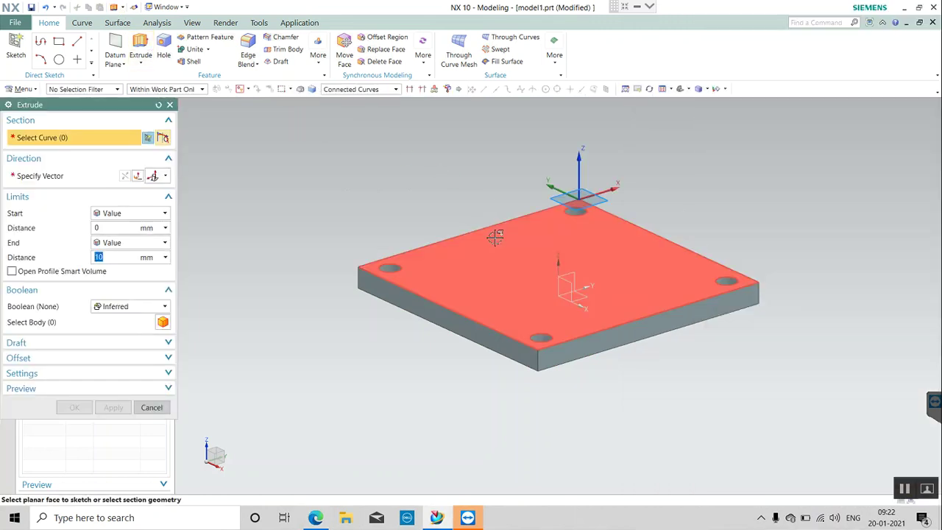
pyautogui.moveTo(725, 416); pyautogui.dragTo(732, 381, button='middle')
pyautogui.click(659, 318)
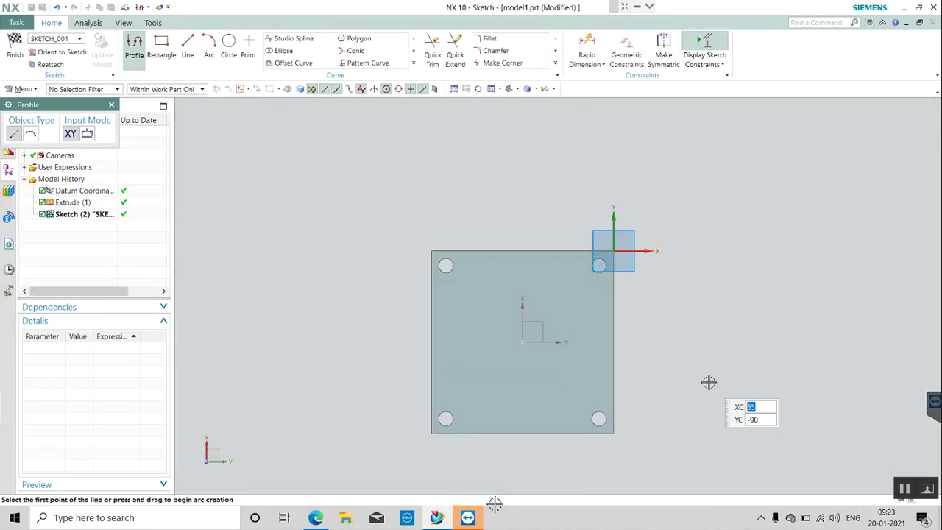
# Sketch two concentric circles at the plate's centre, about 102 mm and 58 mm in diameter, following the arcs in 2d.pdf
pyautogui.click(316, 519)
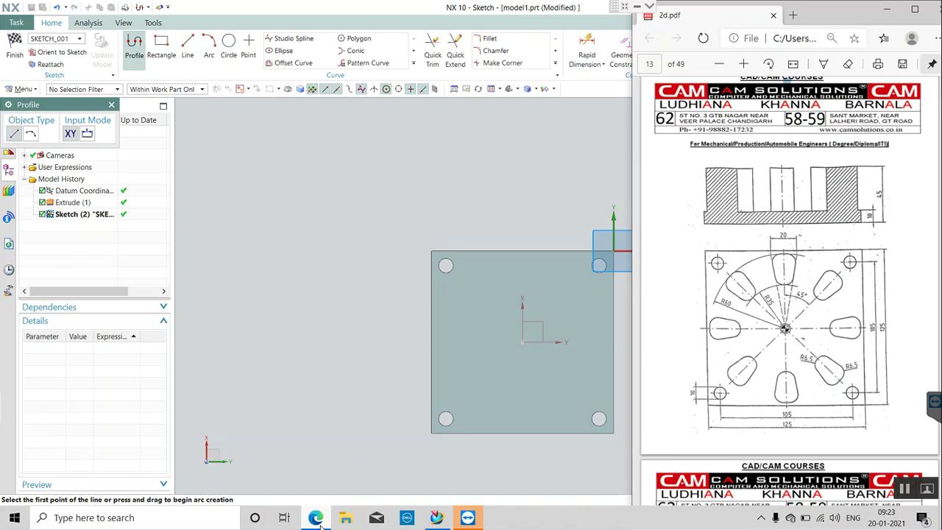
pyautogui.click(290, 338)
pyautogui.click(228, 47)
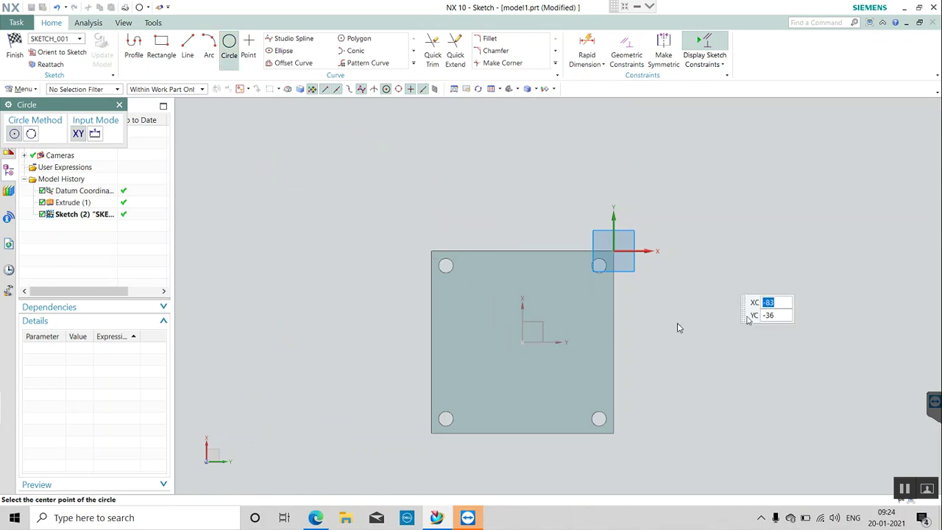
pyautogui.click(520, 341)
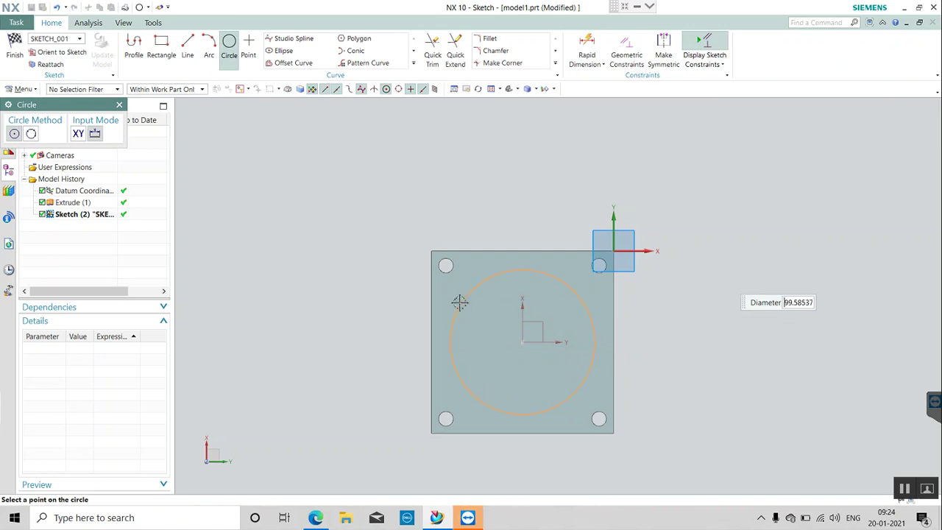
pyautogui.click(459, 303)
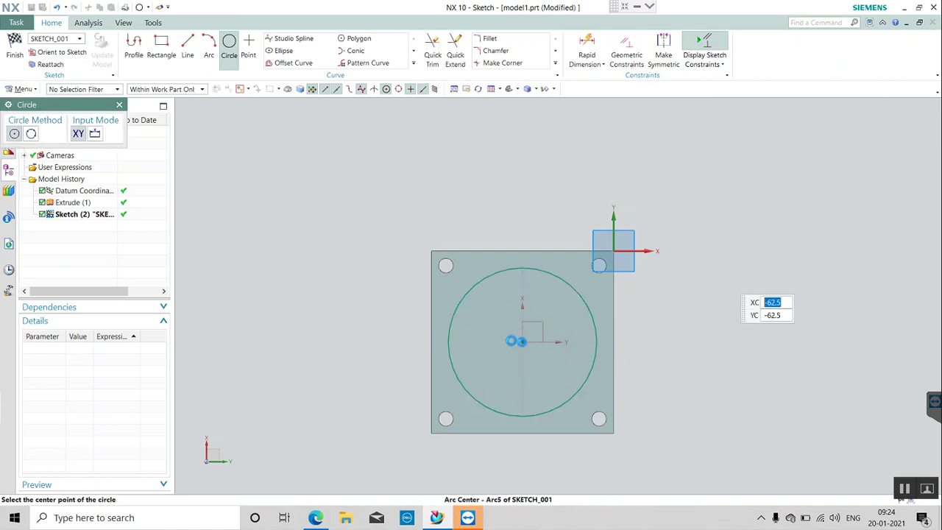
pyautogui.click(522, 341)
pyautogui.click(480, 333)
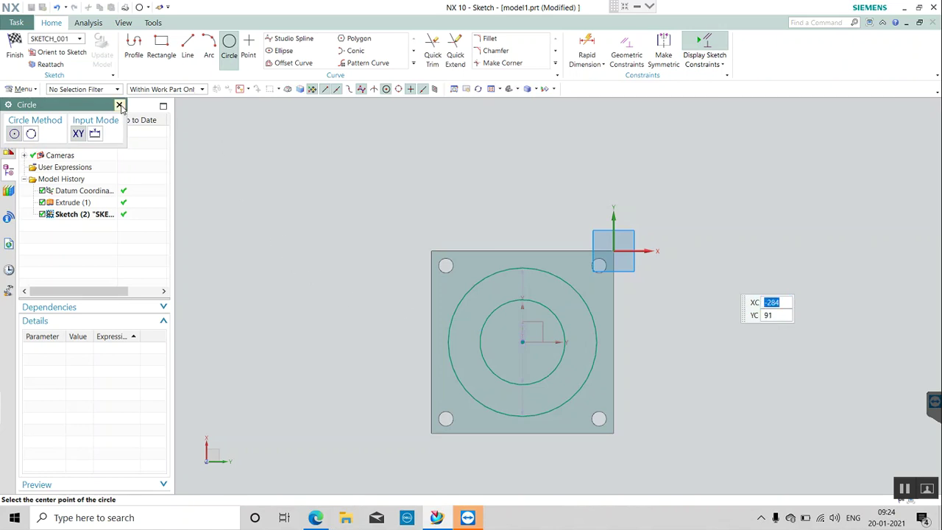
pyautogui.click(119, 105)
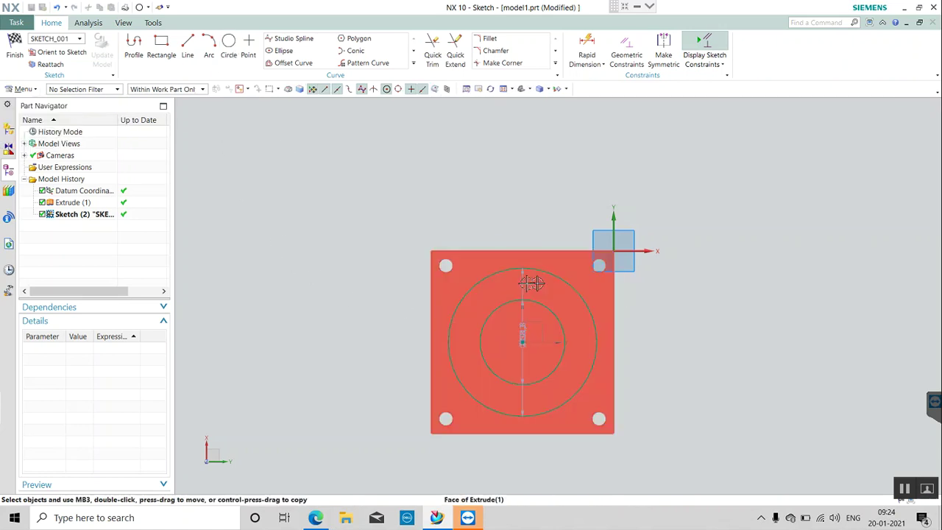
# Dimension the outer circle's diameter as 120 mm, placed beside the plate
pyautogui.click(586, 46)
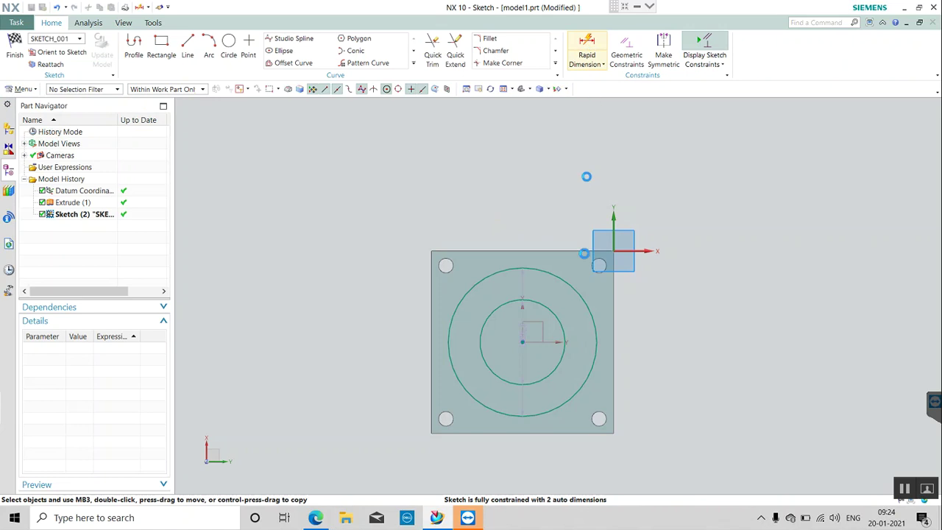
pyautogui.click(579, 292)
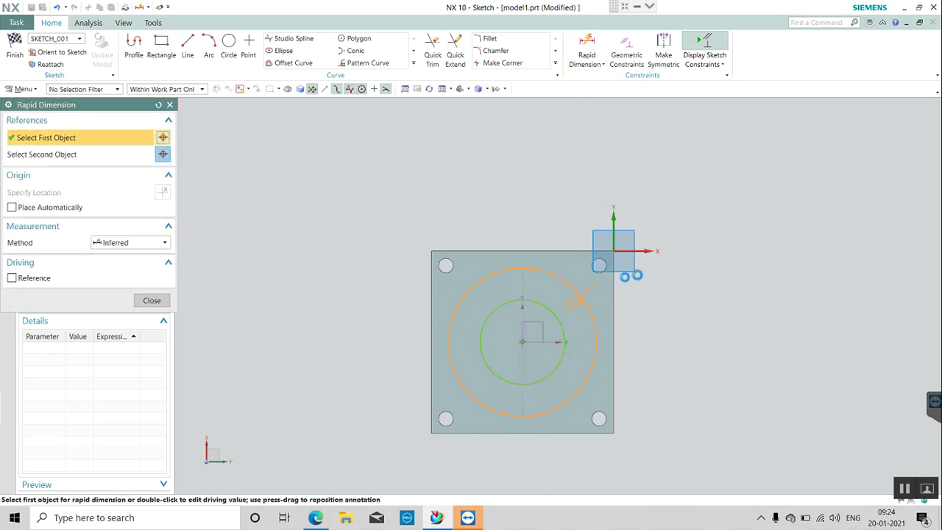
pyautogui.click(674, 291)
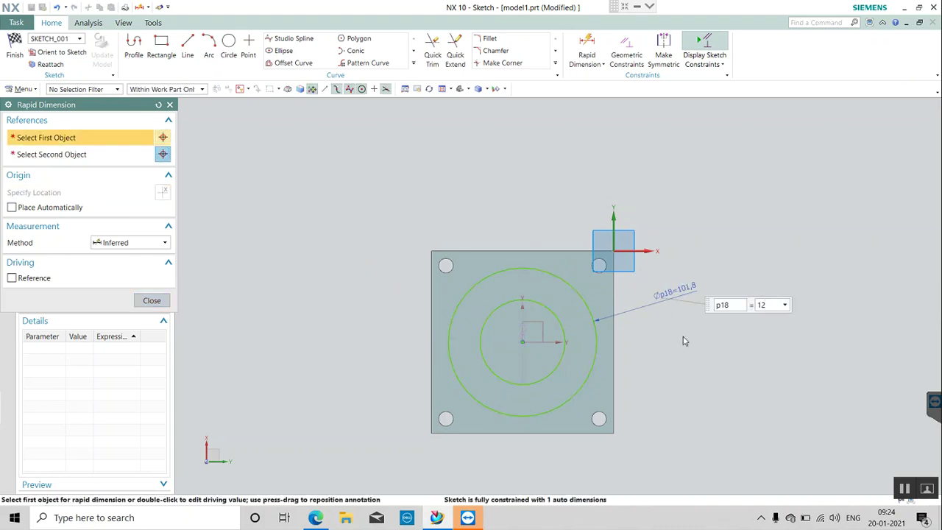
pyautogui.write('120')
pyautogui.press('Return')
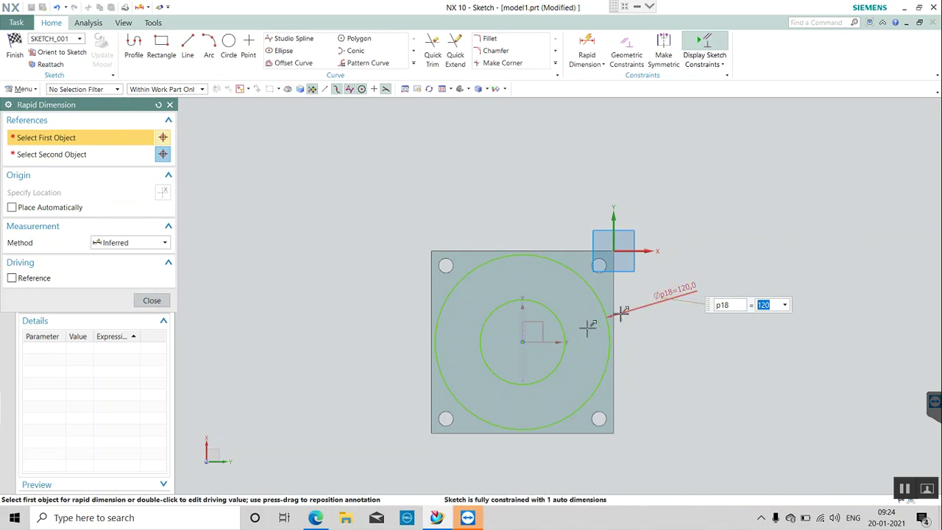
# Dimension the inner circle's diameter as 35*2 mm, placed beside the plate
pyautogui.click(565, 333)
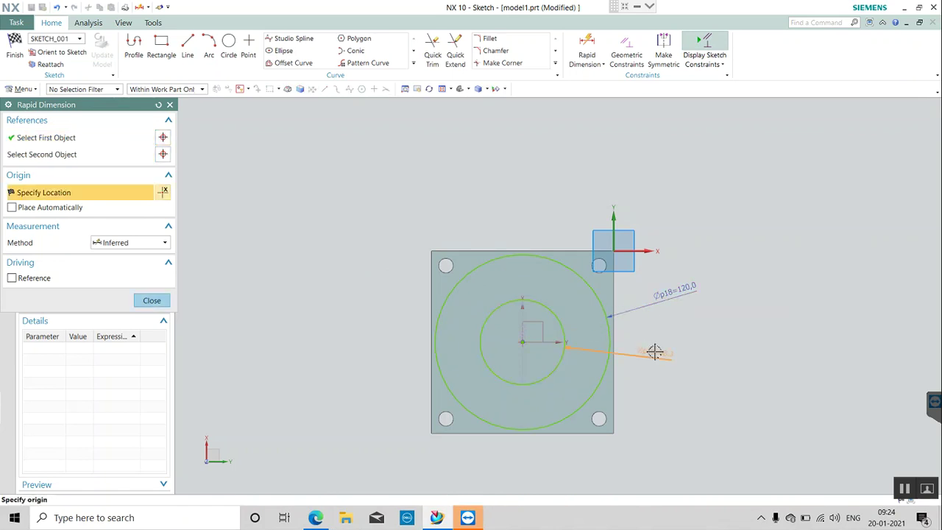
pyautogui.click(655, 353)
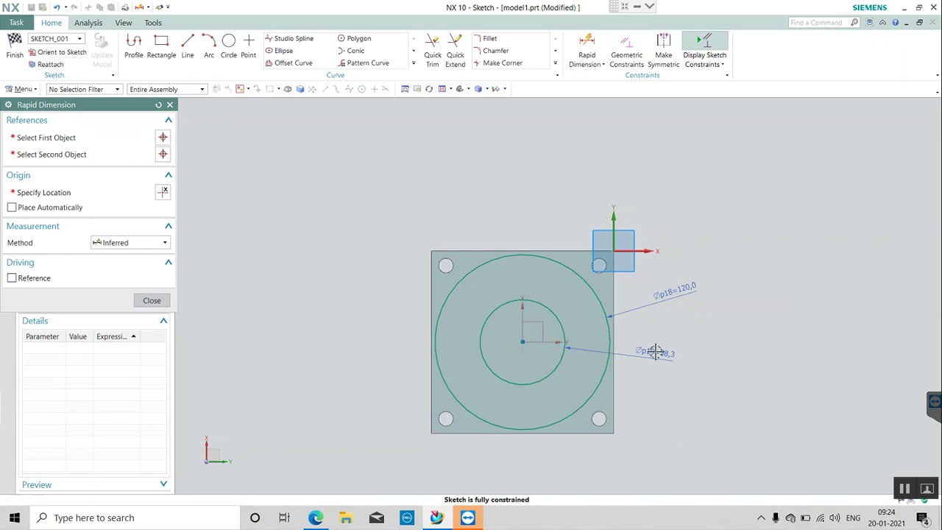
pyautogui.write('37')
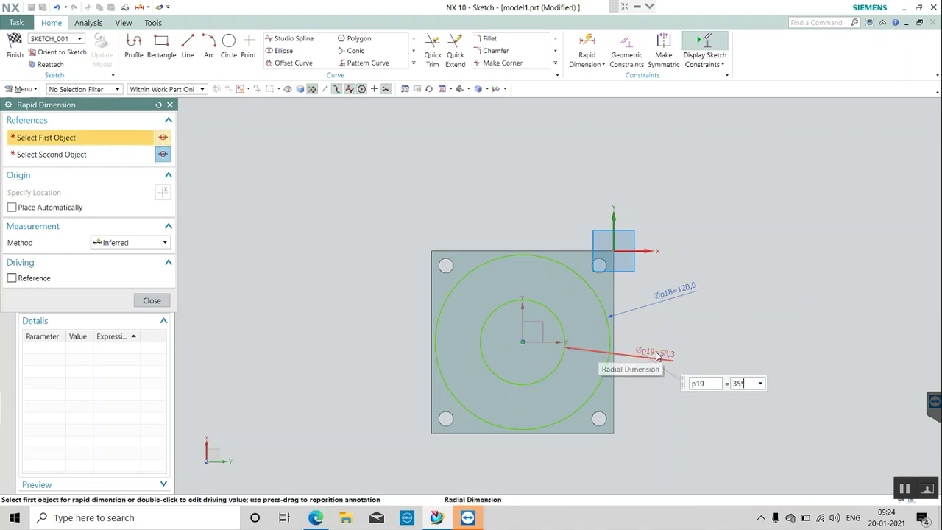
pyautogui.press('Return')
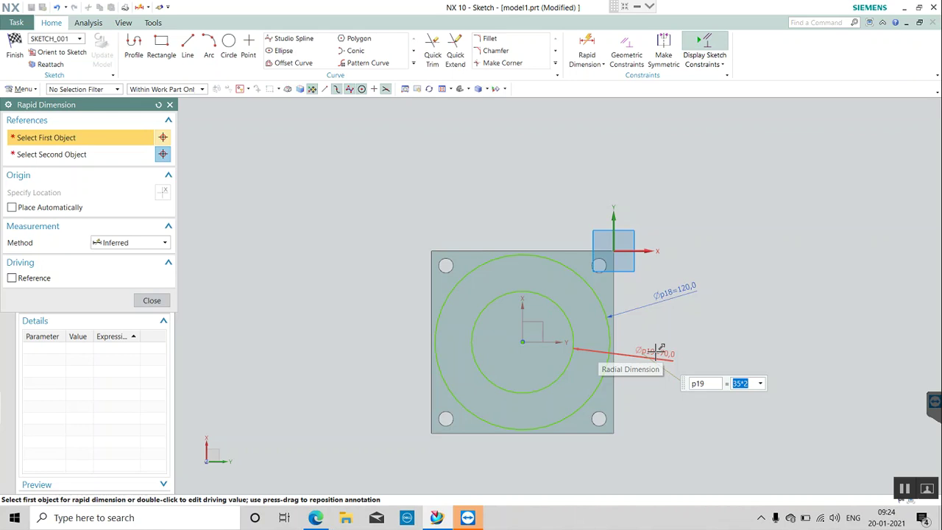
pyautogui.click(153, 303)
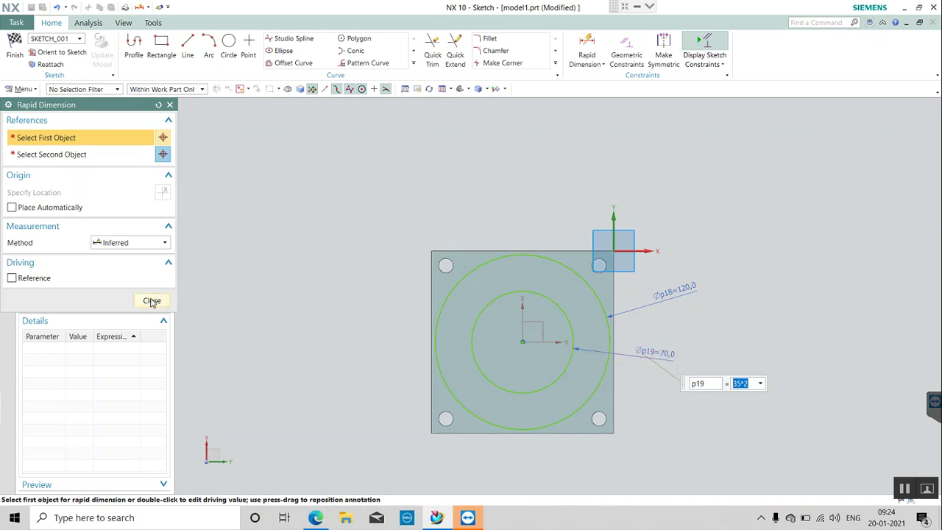
pyautogui.click(153, 302)
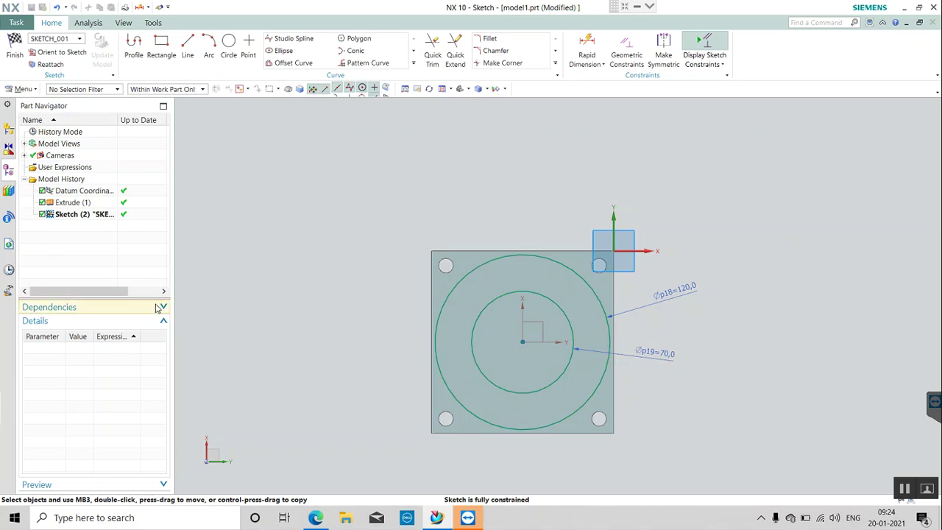
# Draw a slanted line from the circles' common centre to beyond the plate's upper edge, about 96 mm long at about 74°
pyautogui.click(188, 45)
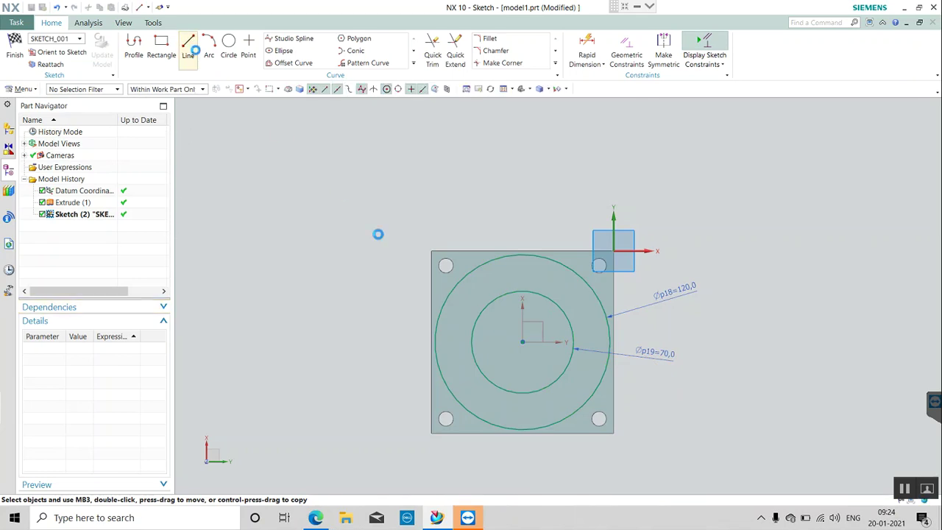
pyautogui.click(522, 342)
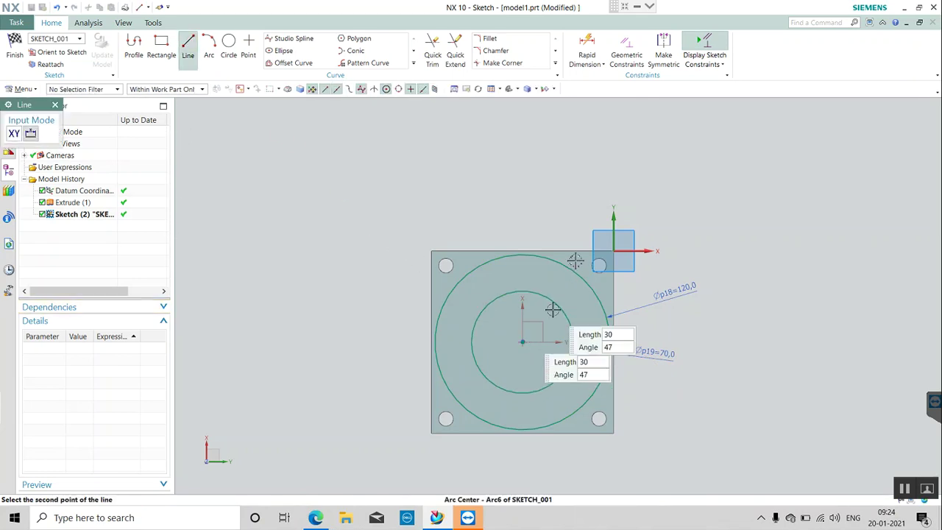
pyautogui.click(568, 222)
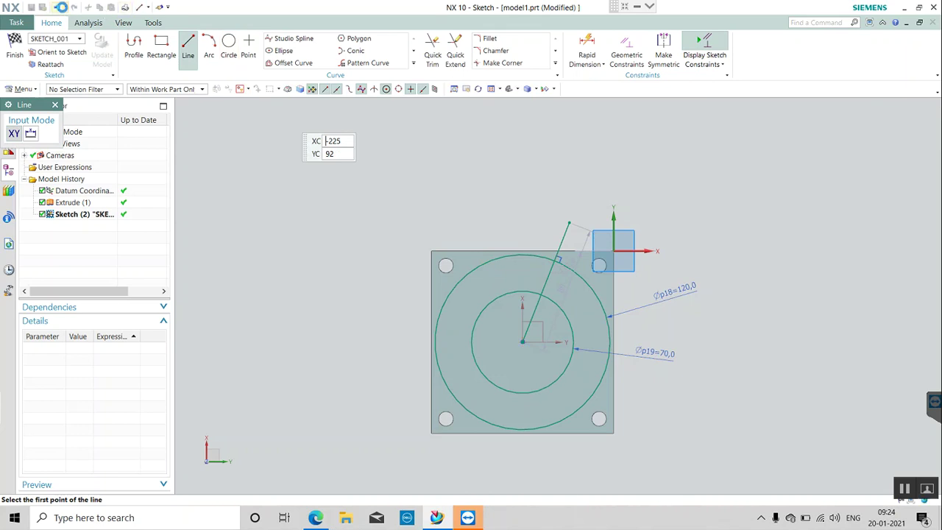
pyautogui.click(523, 341)
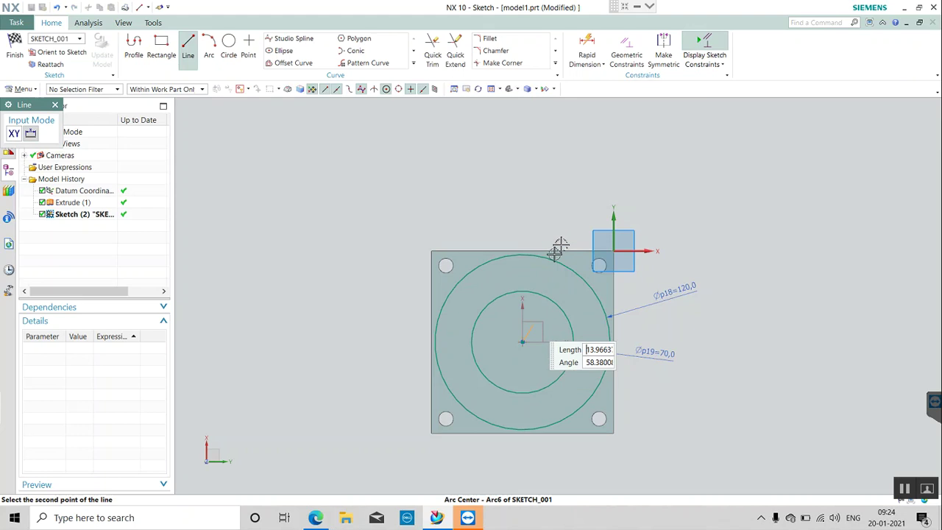
pyautogui.click(561, 207)
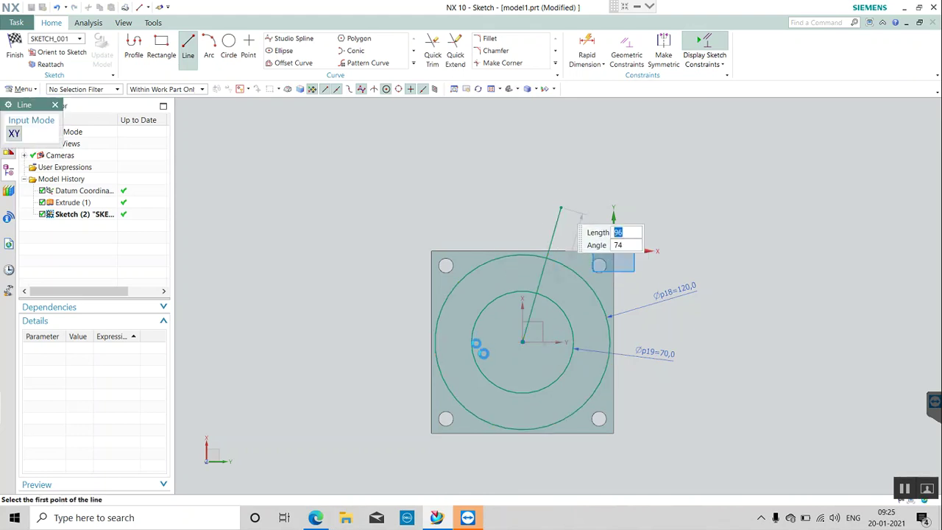
pyautogui.click(523, 341)
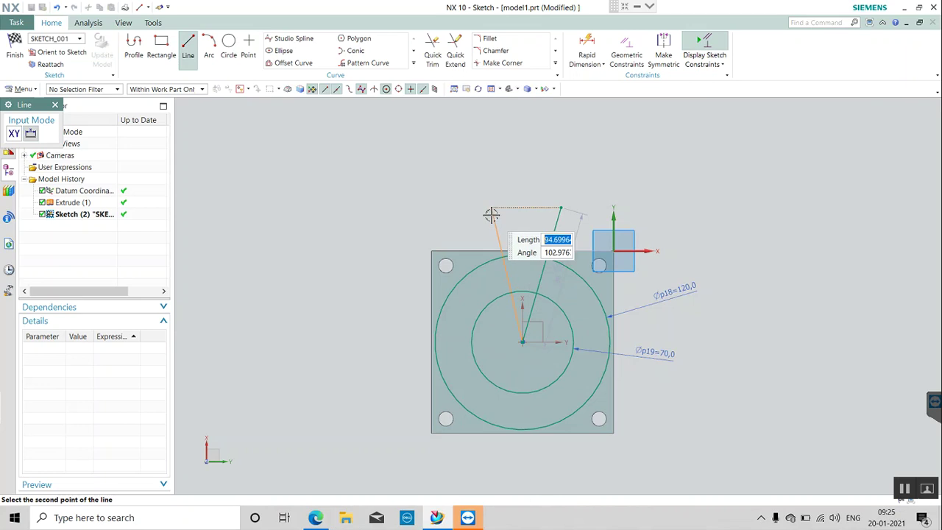
pyautogui.click(55, 106)
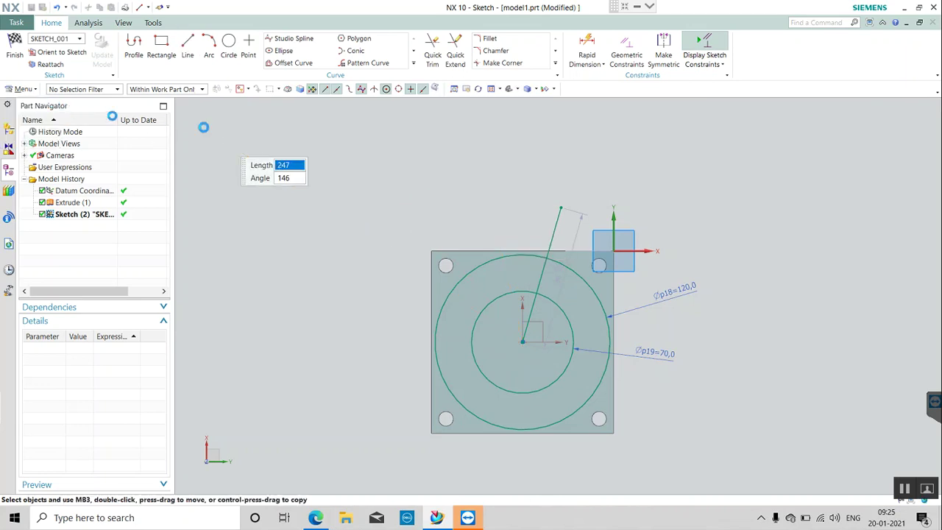
# Trim away the part of the slanted line that extends beyond the outer circle
pyautogui.click(431, 46)
pyautogui.click(556, 215)
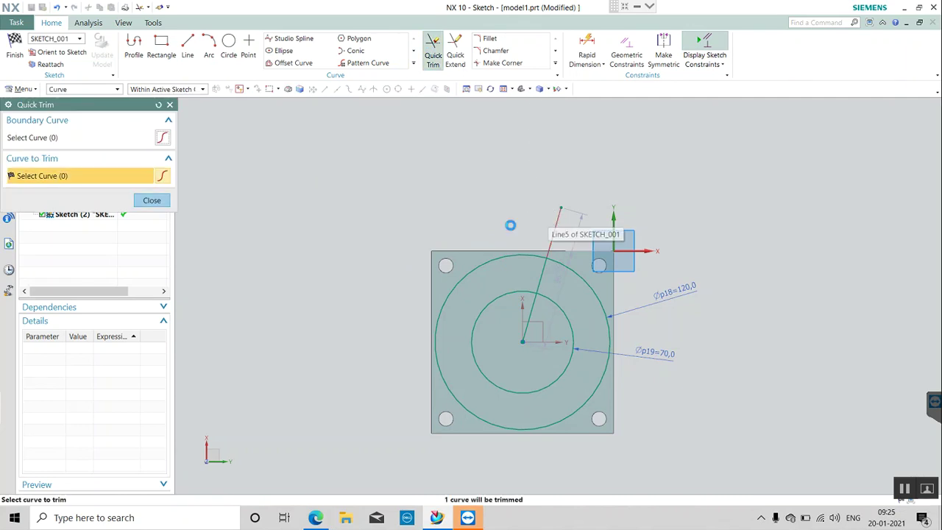
pyautogui.click(152, 200)
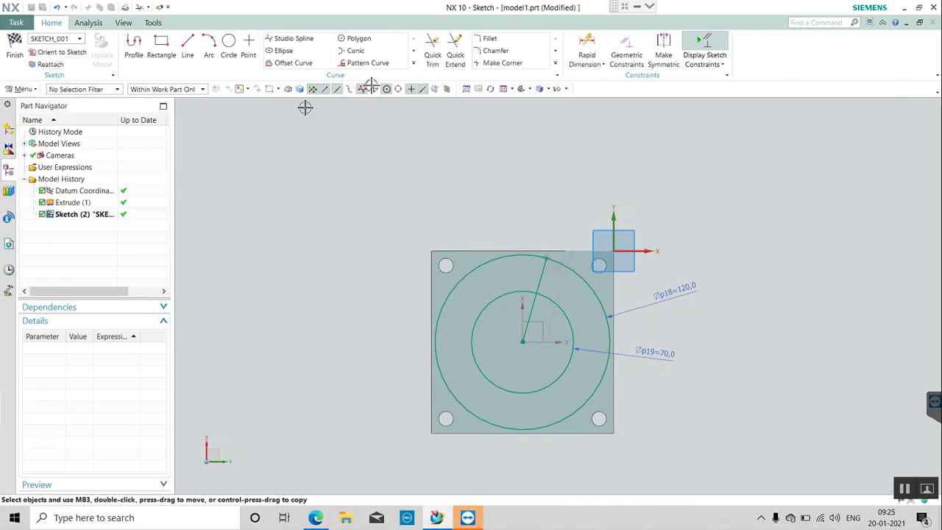
pyautogui.click(414, 66)
pyautogui.click(318, 87)
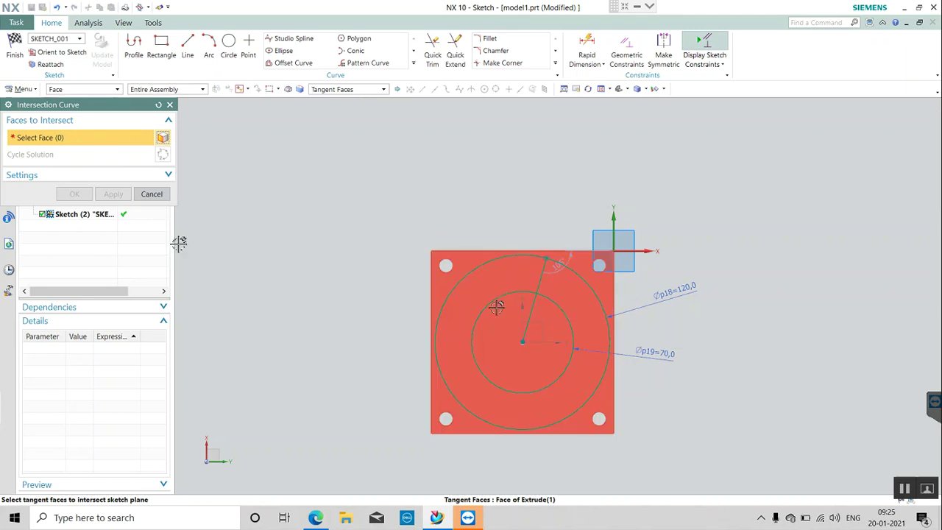
pyautogui.click(166, 194)
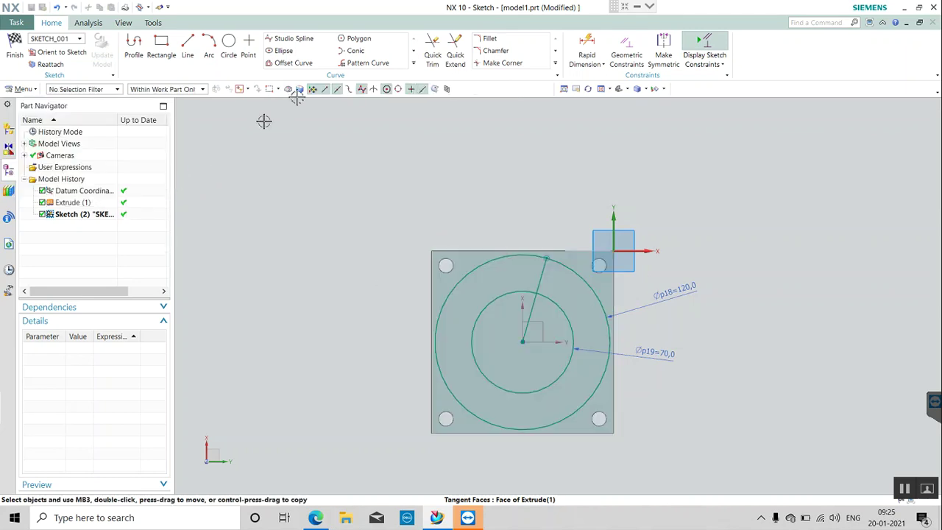
# Mirror the slanted line about the vertical sketch axis through the circles' centre with Mirror Curve
pyautogui.click(413, 63)
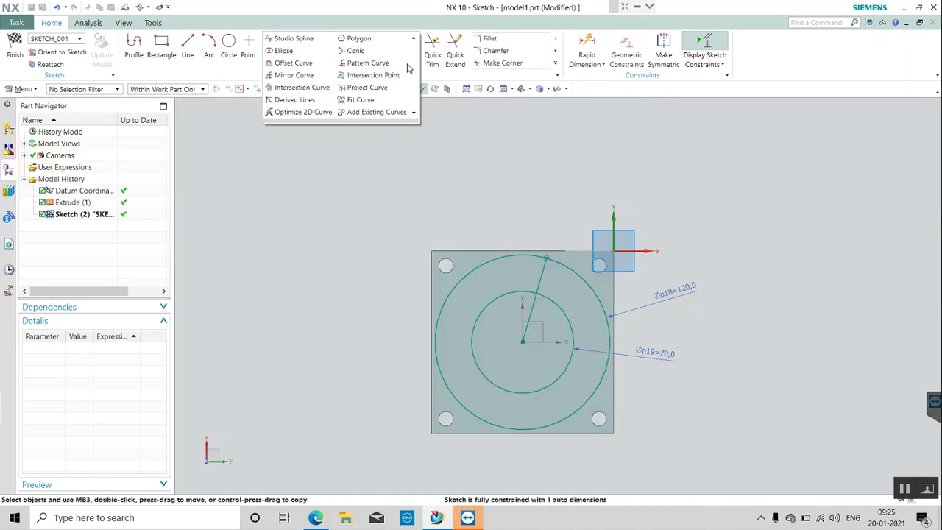
pyautogui.click(298, 76)
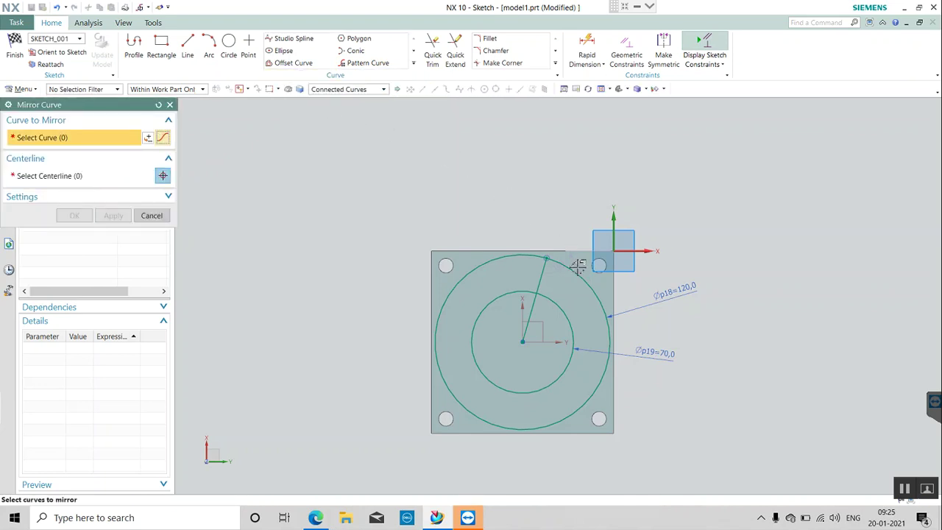
pyautogui.click(539, 274)
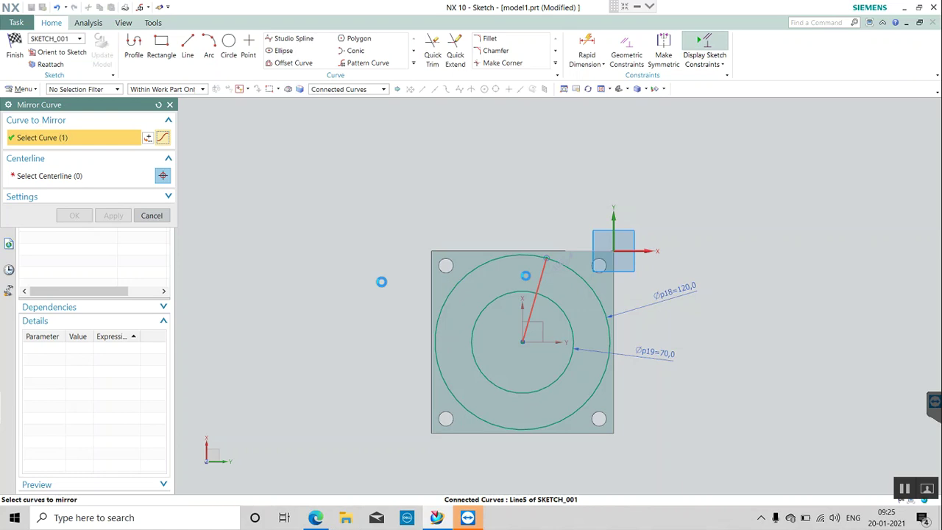
pyautogui.click(74, 175)
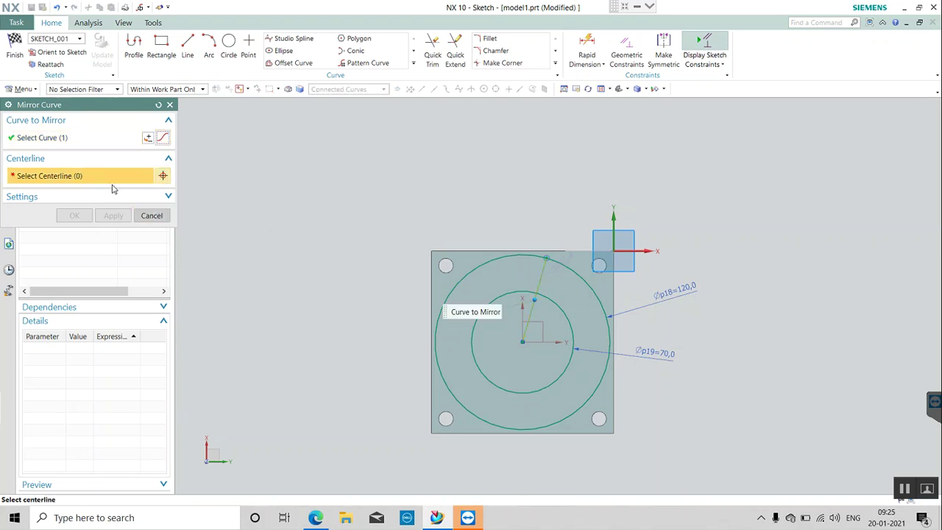
pyautogui.click(522, 308)
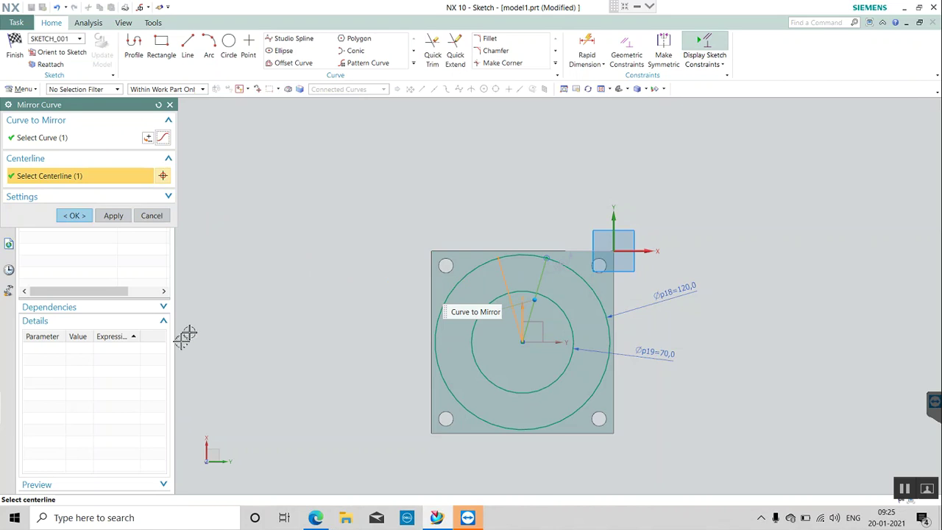
pyautogui.click(76, 215)
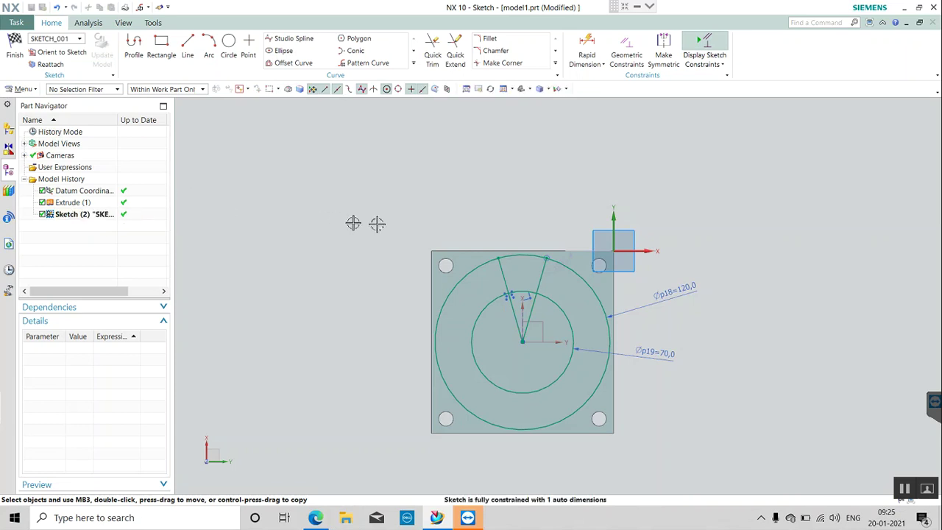
pyautogui.scroll(4, 562, 249)
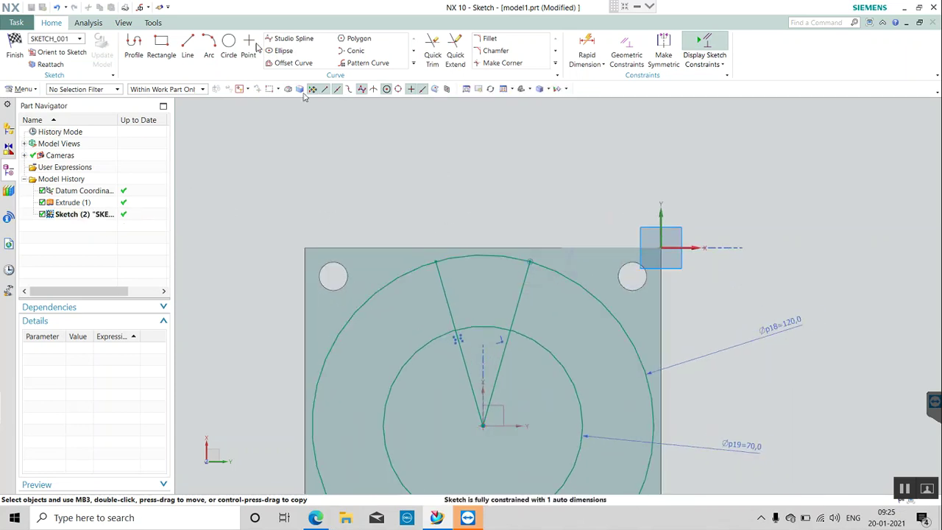
pyautogui.click(589, 46)
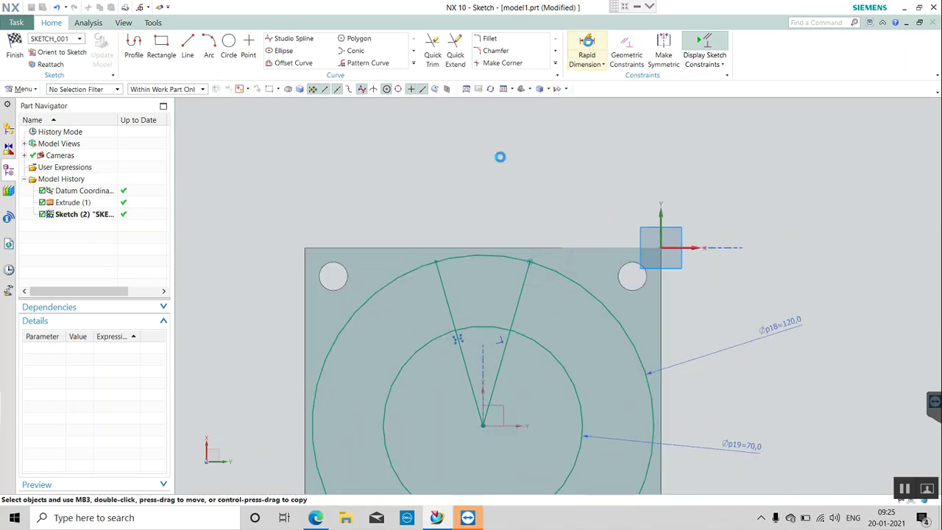
pyautogui.click(437, 259)
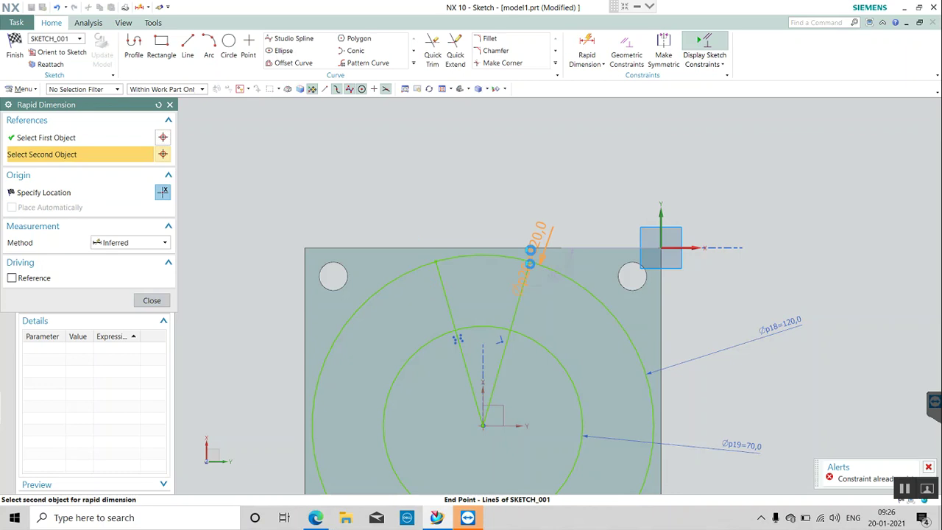
pyautogui.click(529, 257)
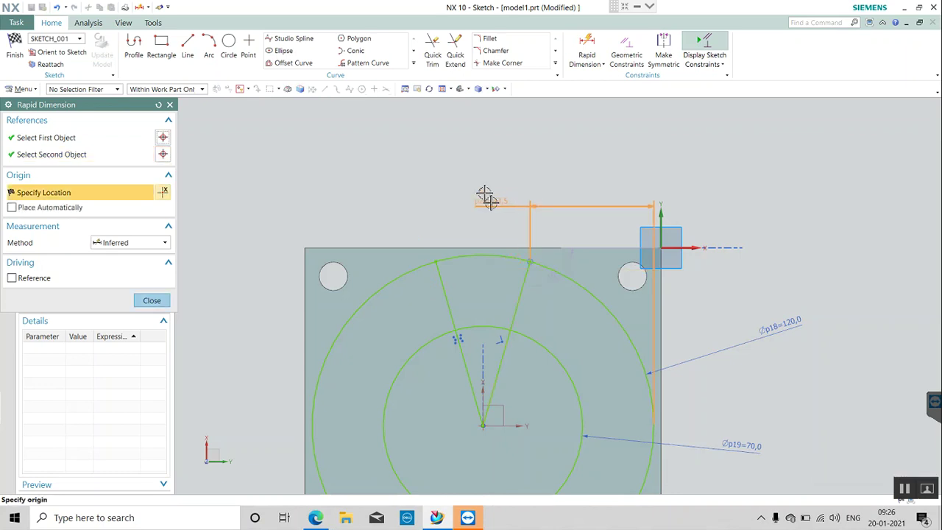
pyautogui.press('Escape')
pyautogui.press('Escape')
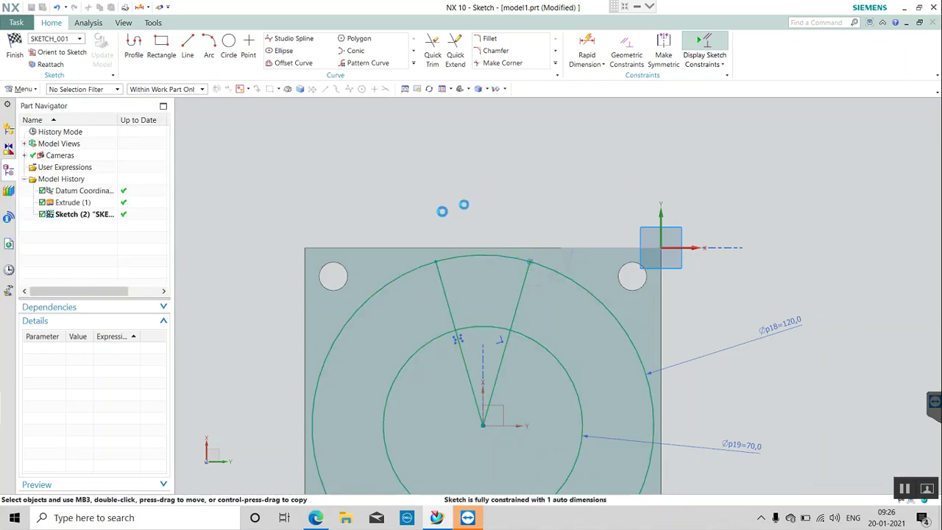
pyautogui.click(587, 47)
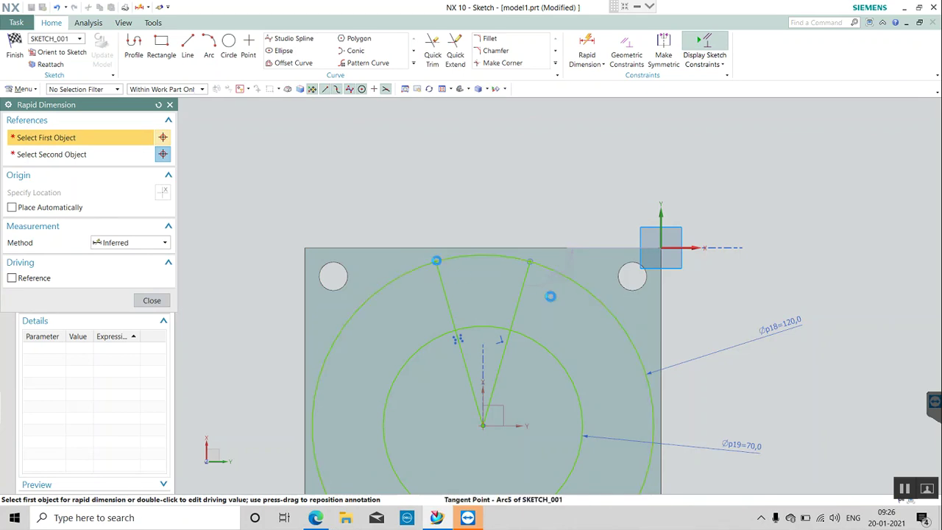
pyautogui.click(435, 263)
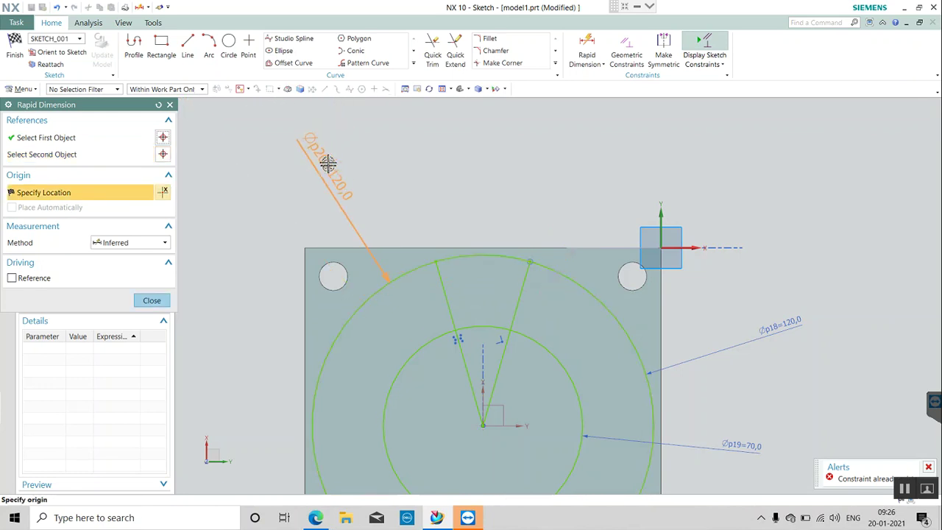
pyautogui.press('Escape')
pyautogui.press('Escape')
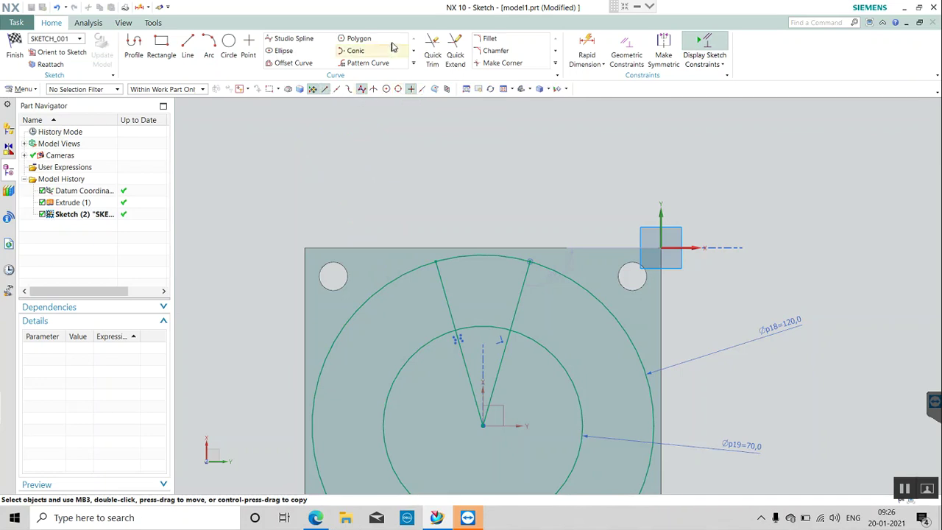
pyautogui.click(592, 53)
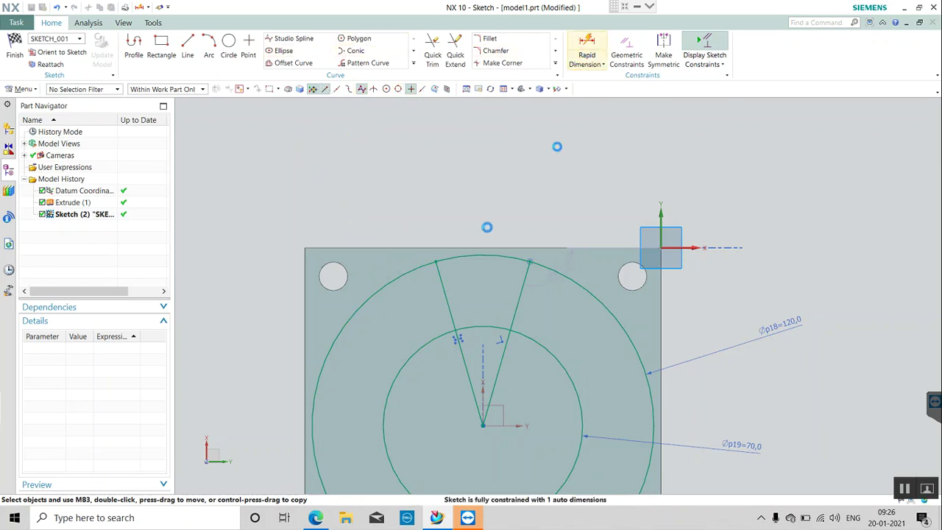
pyautogui.click(435, 261)
pyautogui.click(530, 261)
pyautogui.click(530, 261)
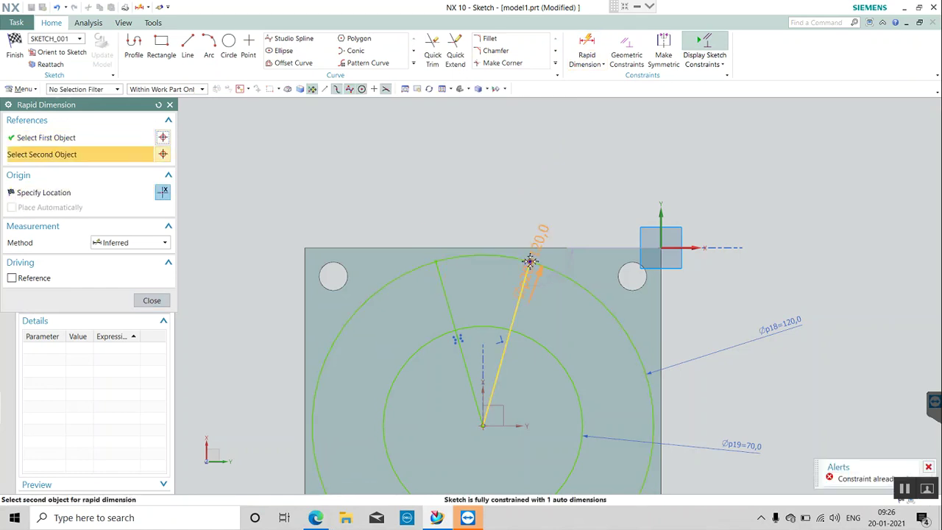
pyautogui.click(518, 208)
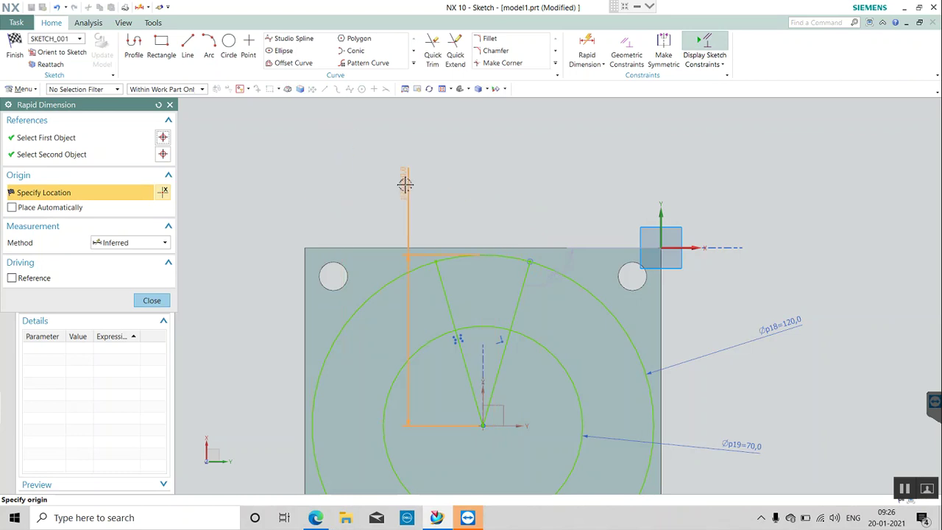
pyautogui.press('Escape')
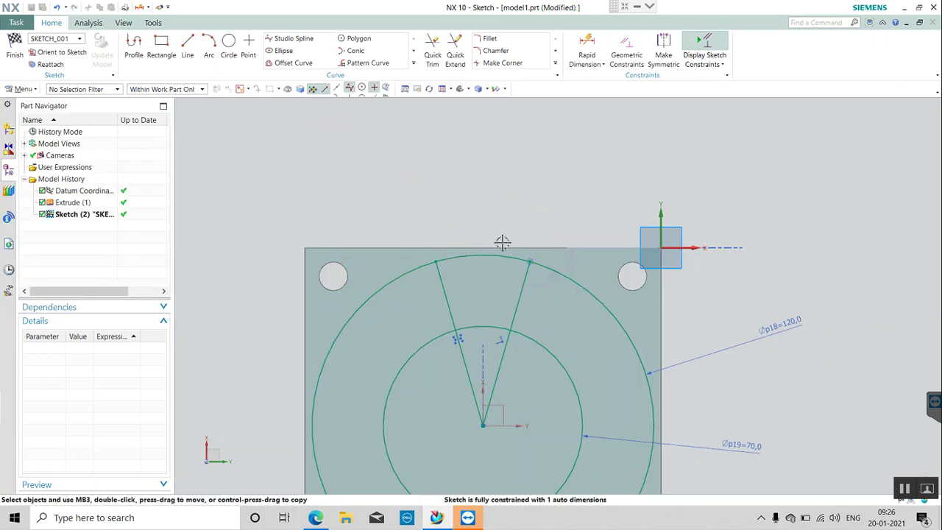
# Dimension the horizontal distance between the two slanted lines' upper endpoints as 20 mm, placed above the plate
pyautogui.click(587, 46)
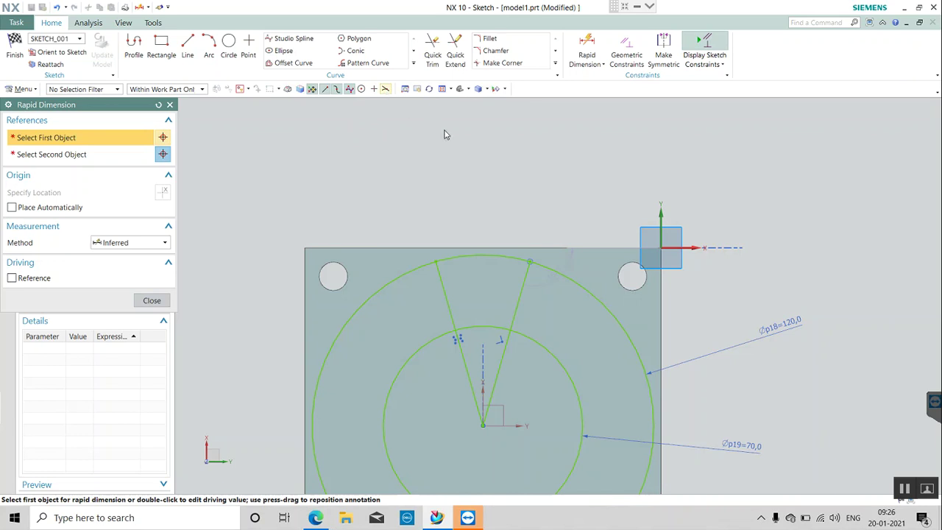
pyautogui.click(530, 261)
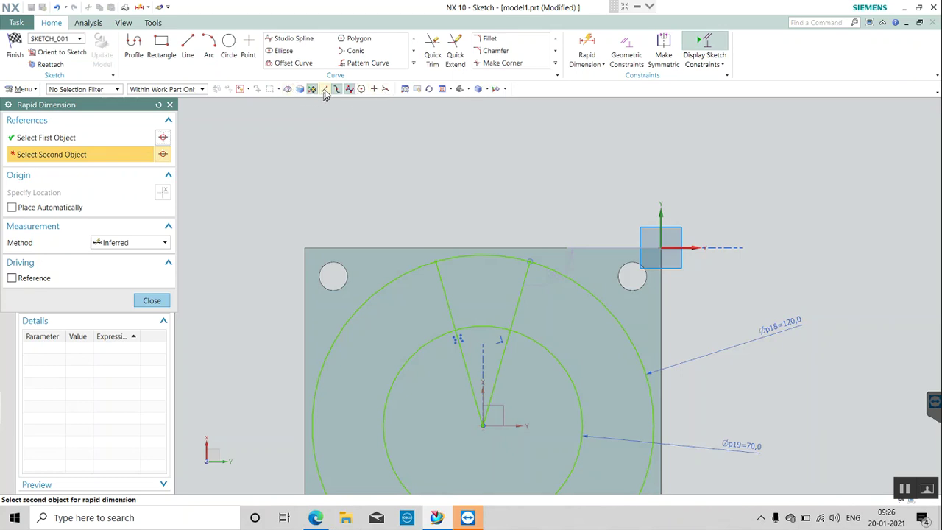
pyautogui.click(437, 260)
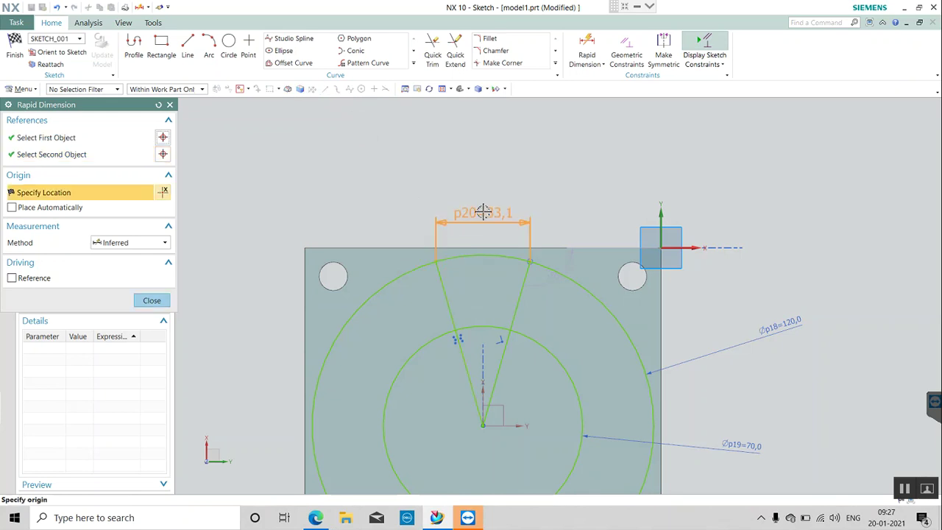
pyautogui.click(483, 212)
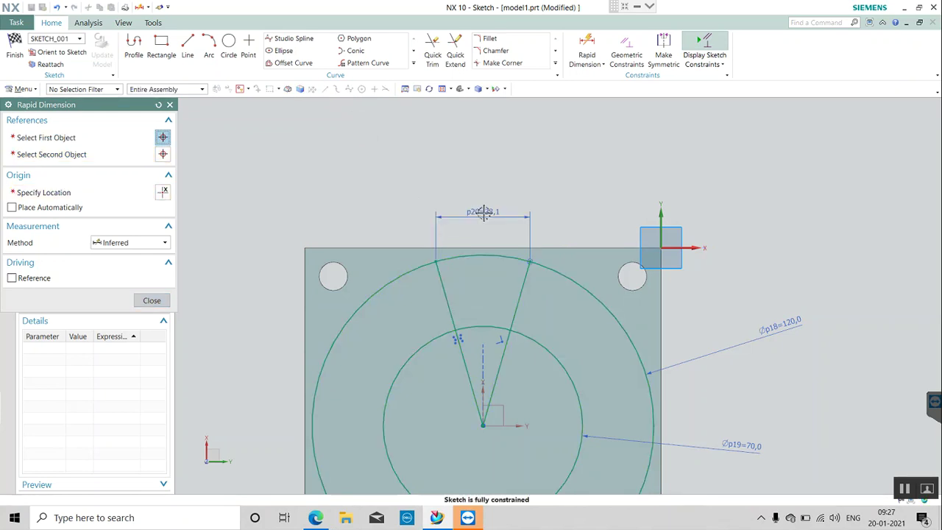
pyautogui.write('1')
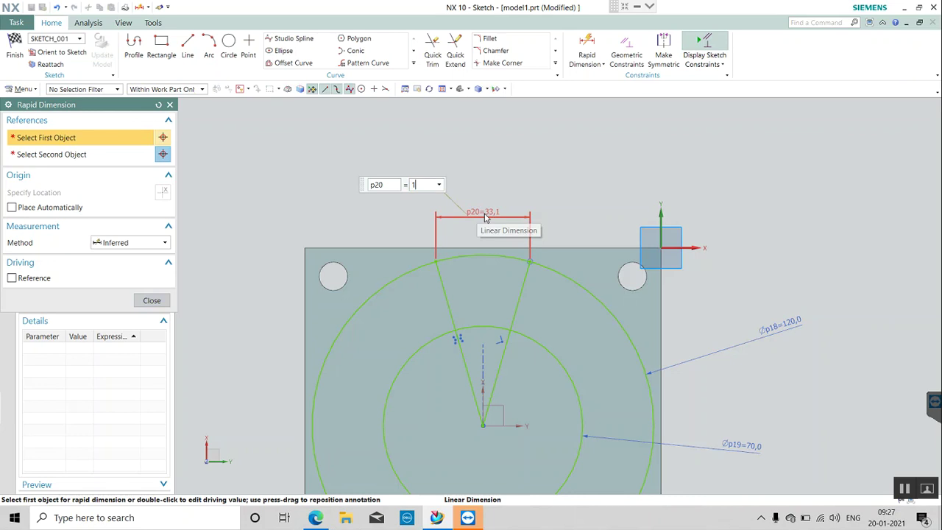
pyautogui.write('0')
pyautogui.press('Return')
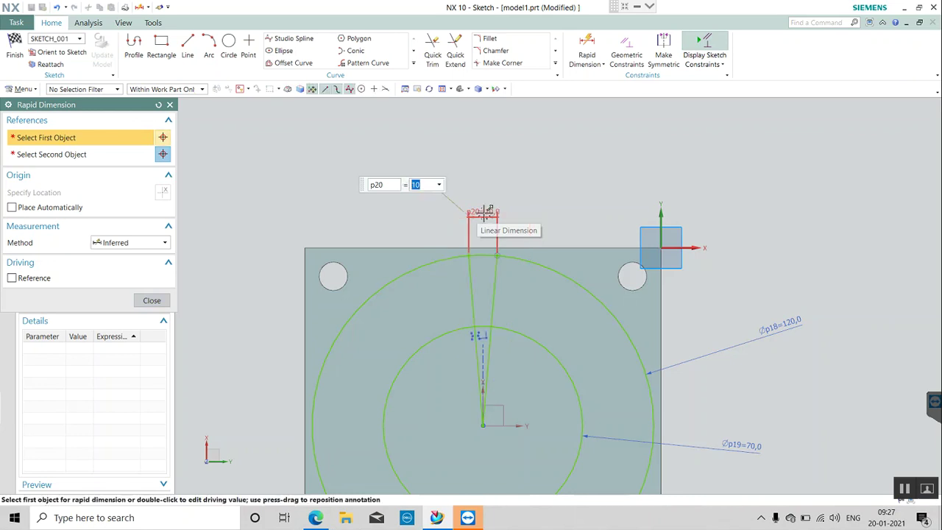
pyautogui.write('20')
pyautogui.press('Return')
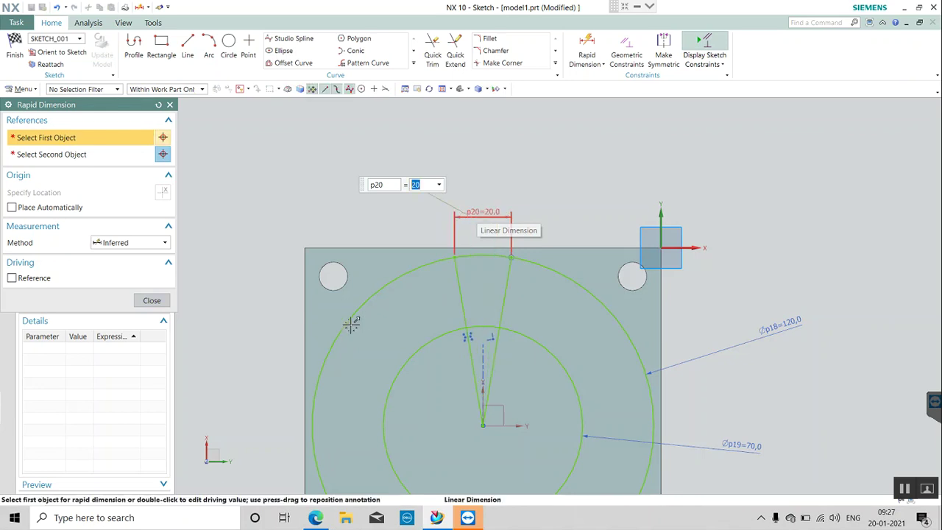
pyautogui.click(151, 301)
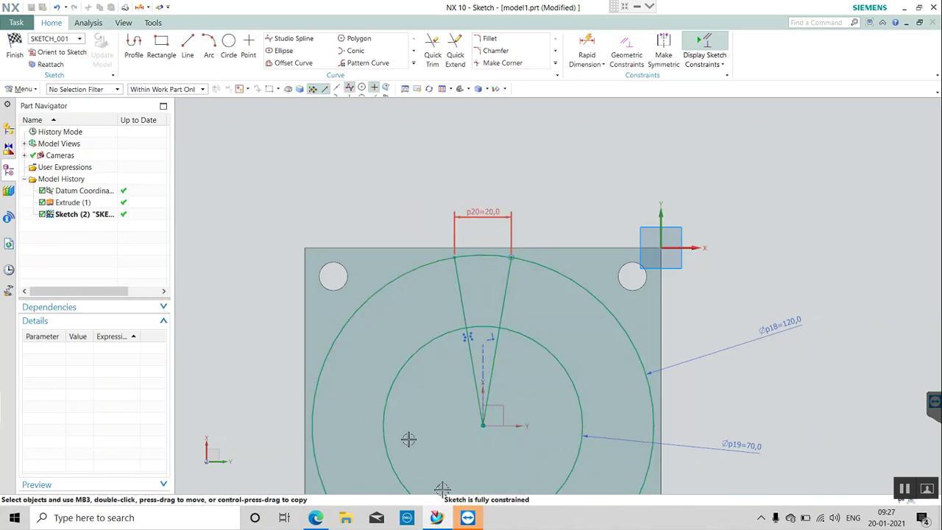
# Check the slot dimensions in the 2d.pdf drawing, return to NX and finish the sketch
pyautogui.click(315, 519)
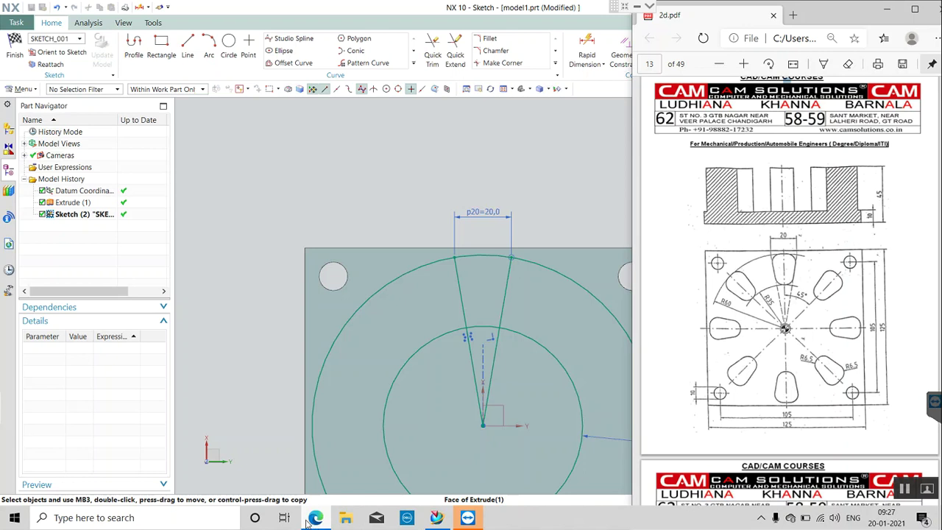
pyautogui.click(244, 168)
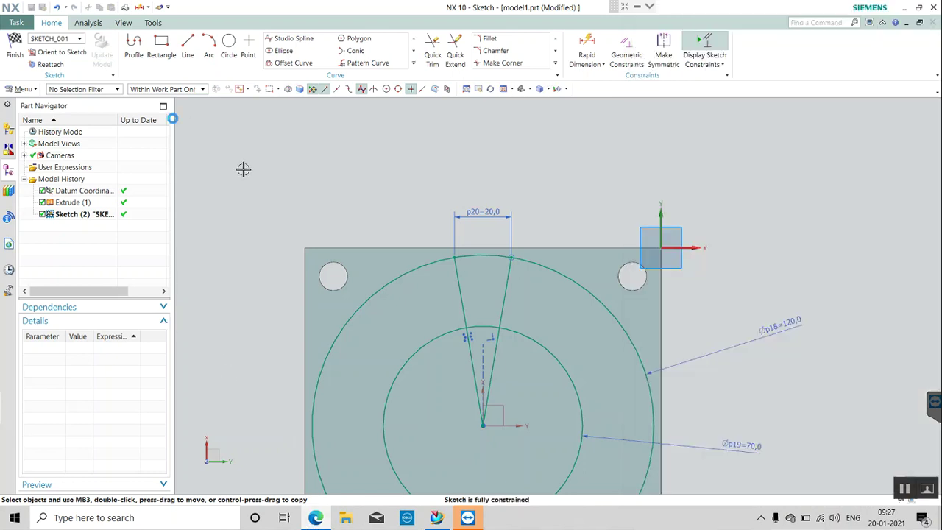
pyautogui.click(15, 47)
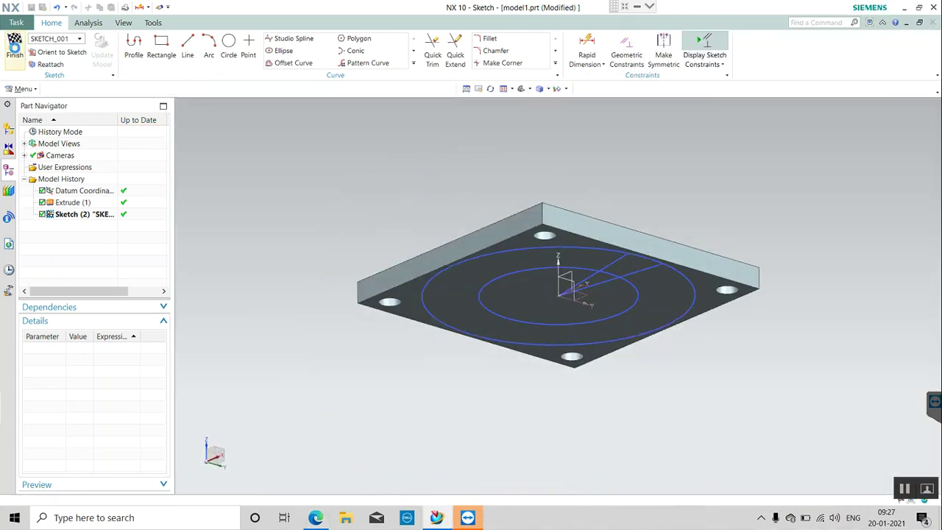
# Start an Extrude of only the wedge region between the slanted lines and the two circles, and reverse its direction
pyautogui.press('x')
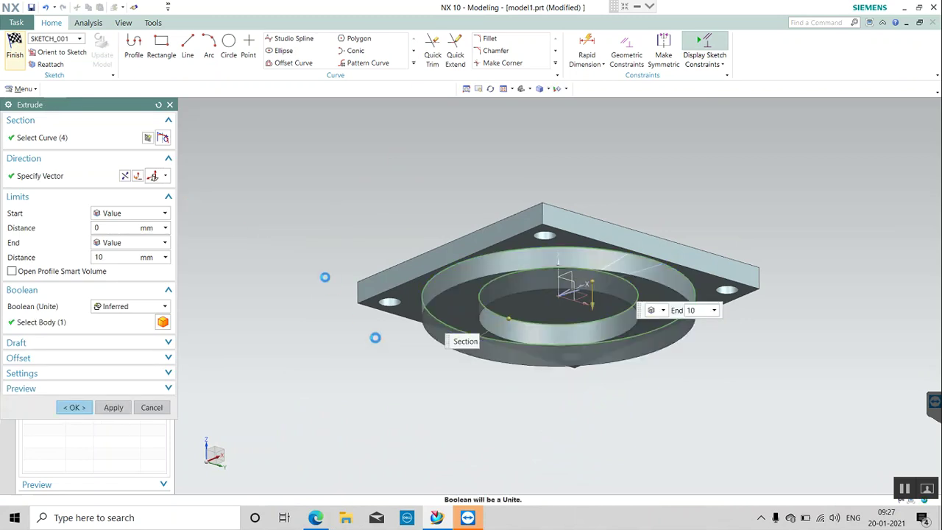
pyautogui.moveTo(450, 401); pyautogui.dragTo(467, 337, button='middle')
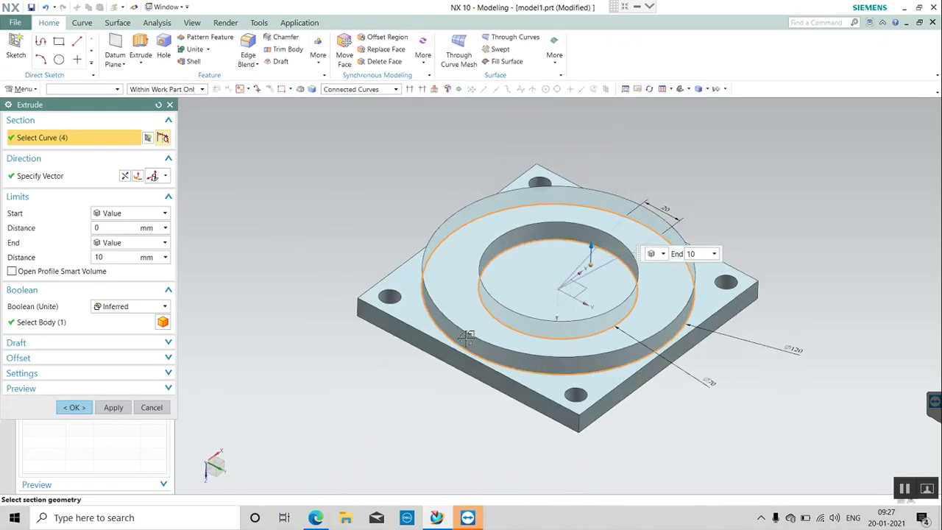
pyautogui.click(610, 354)
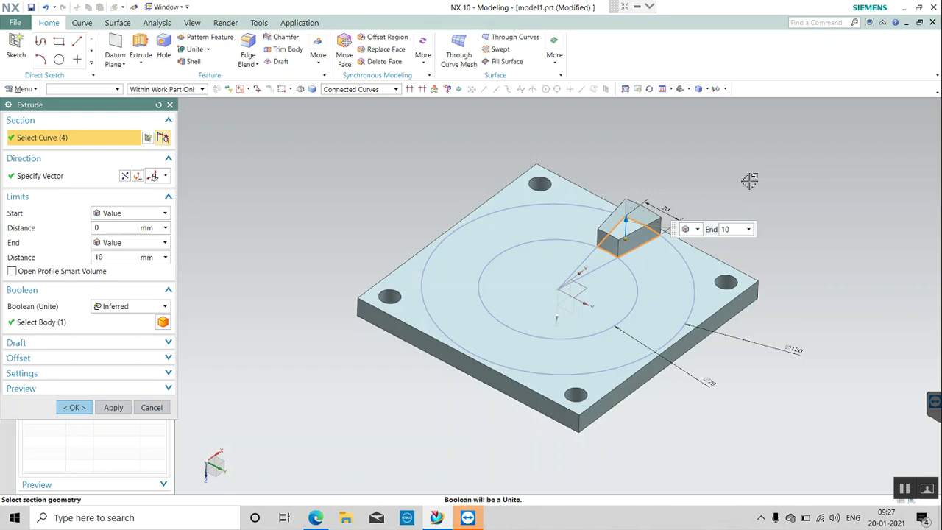
pyautogui.click(125, 177)
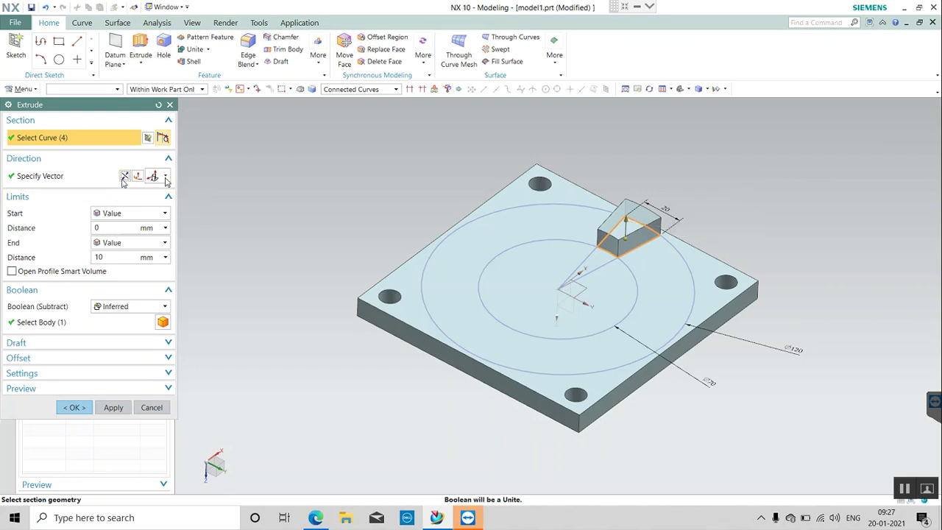
# Extrude the wedge region 45 mm and unite it with the plate
pyautogui.moveTo(387, 191); pyautogui.dragTo(403, 308, button='middle')
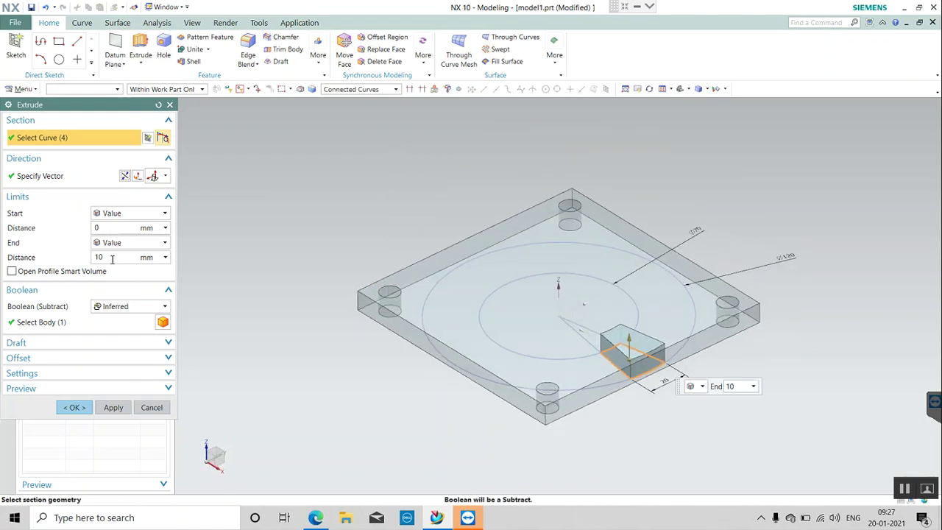
pyautogui.doubleClick(113, 258)
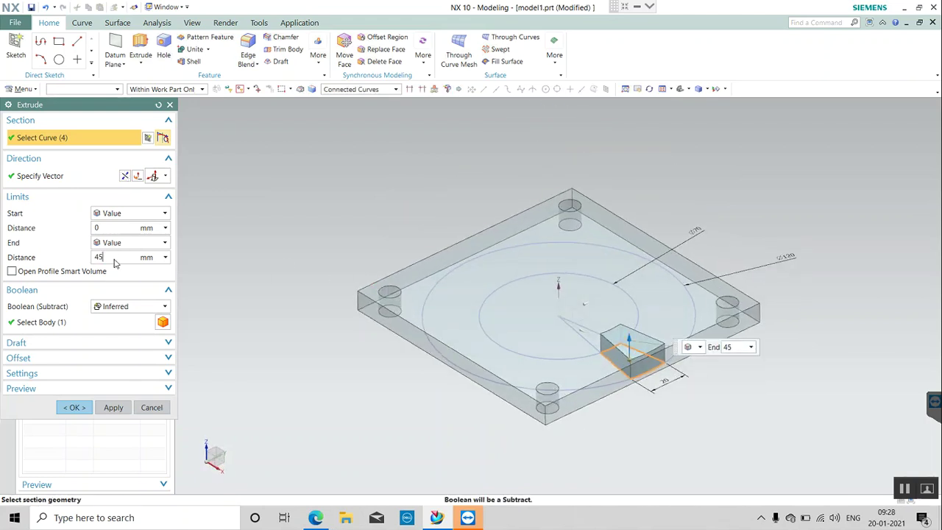
pyautogui.write('45')
pyautogui.press('Return')
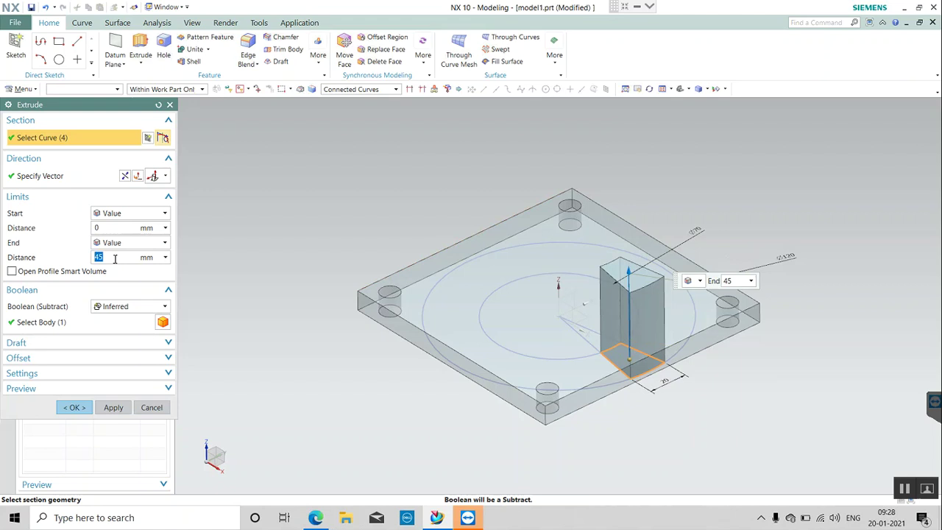
pyautogui.moveTo(400, 258); pyautogui.dragTo(446, 322, button='middle')
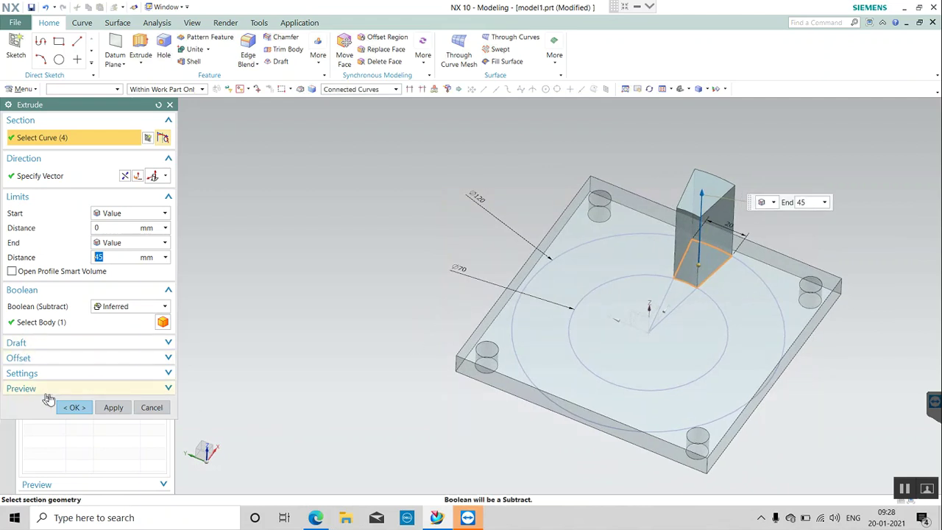
pyautogui.click(123, 308)
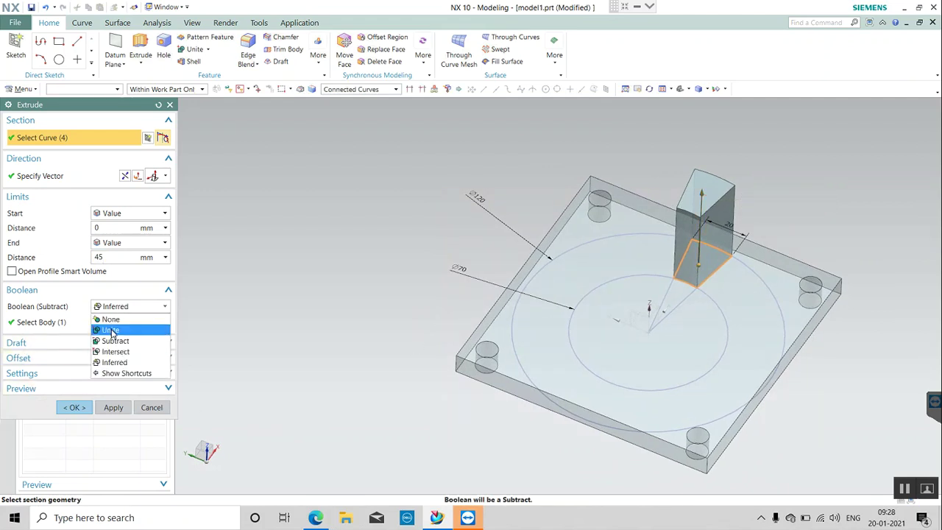
pyautogui.click(111, 330)
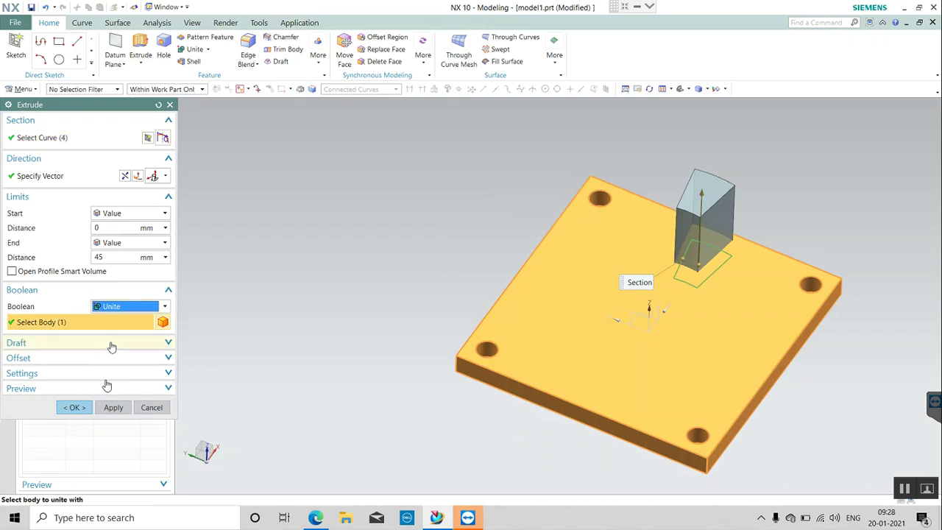
pyautogui.click(81, 408)
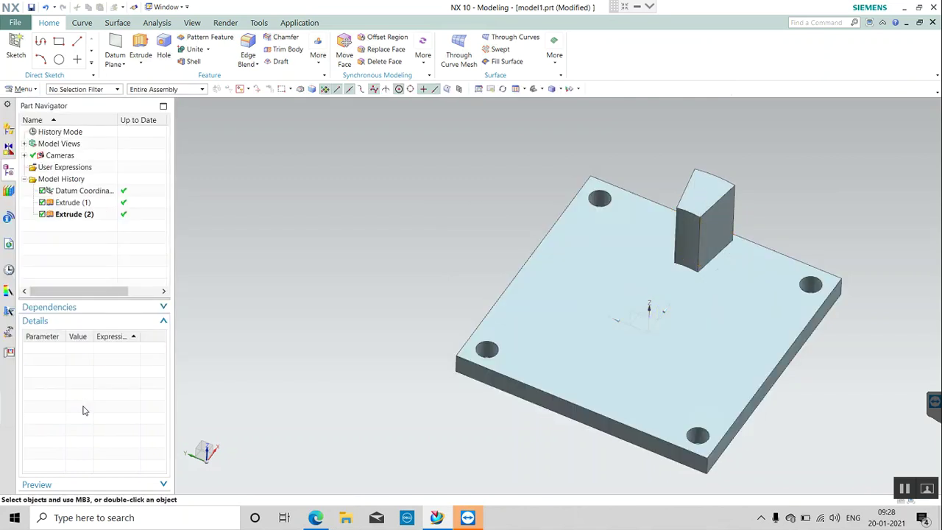
# Check the corner radii in the 2d.pdf drawing, then round the wedge boss's four vertical edges with a 6.5 mm Edge Blend
pyautogui.click(315, 519)
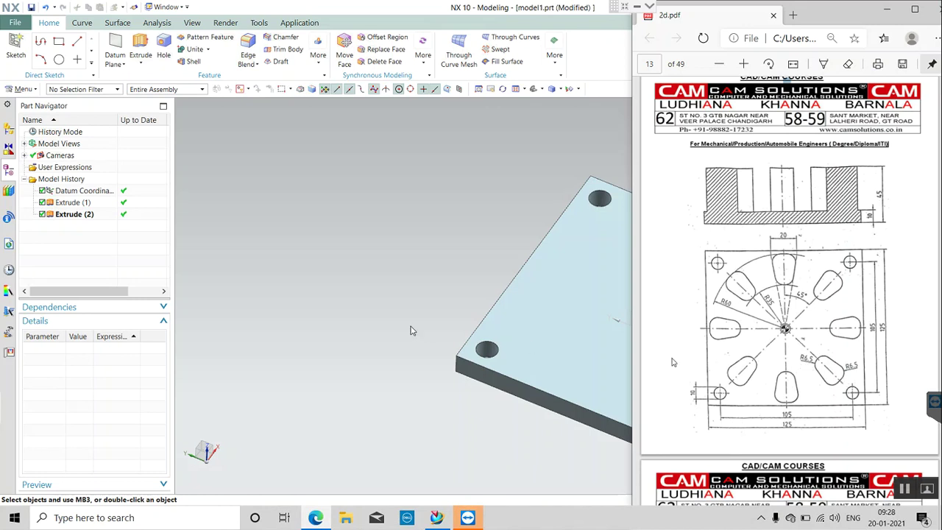
pyautogui.click(360, 296)
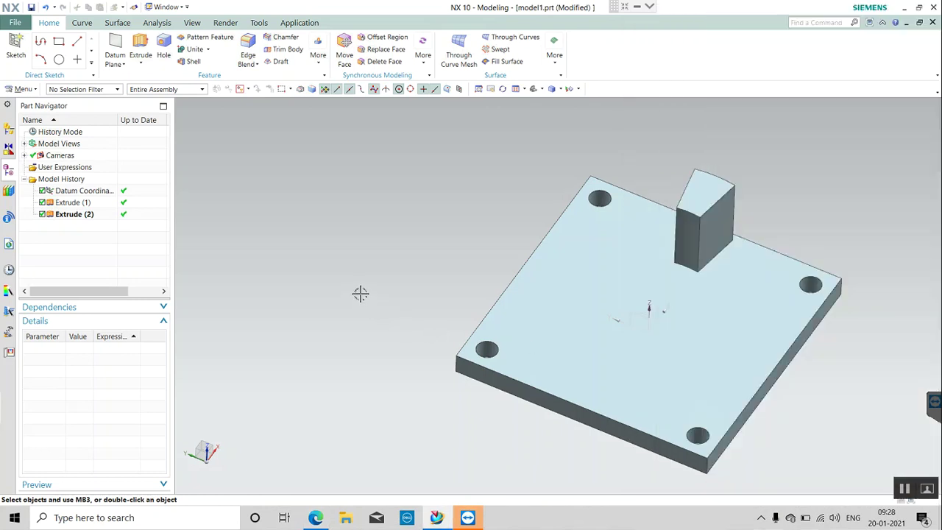
pyautogui.click(248, 44)
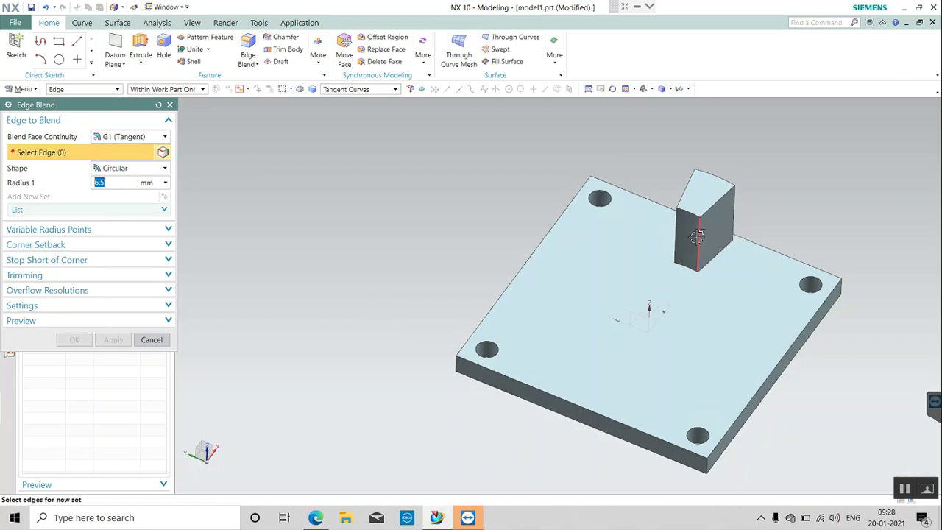
pyautogui.click(674, 231)
pyautogui.click(675, 225)
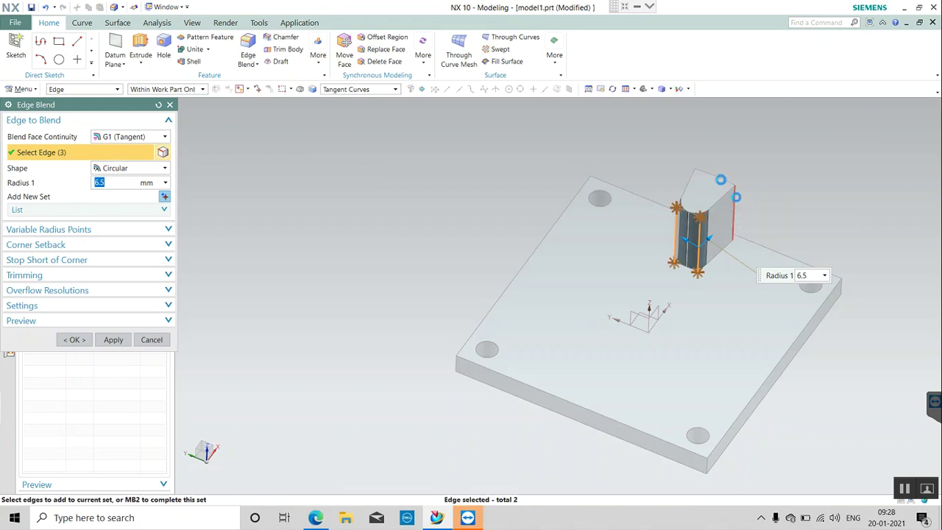
pyautogui.click(727, 189)
pyautogui.moveTo(723, 167); pyautogui.dragTo(741, 230, button='middle')
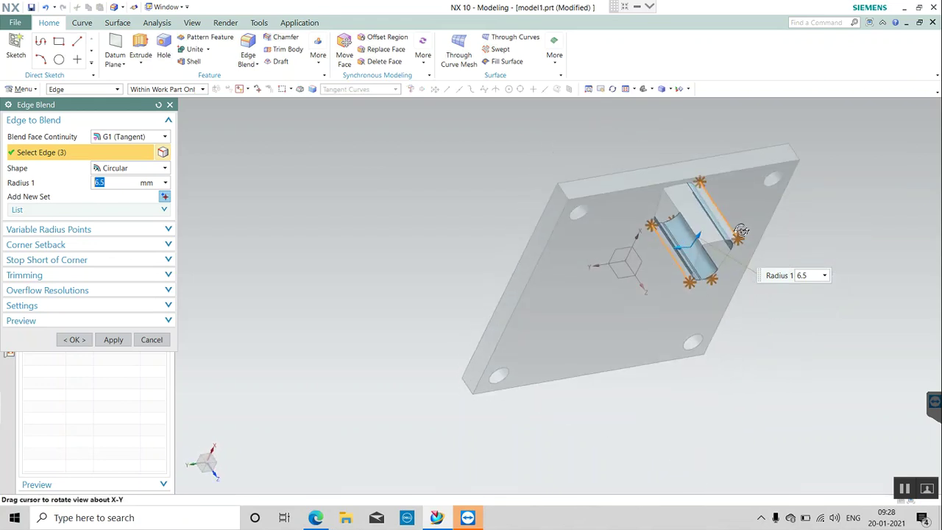
pyautogui.click(660, 215)
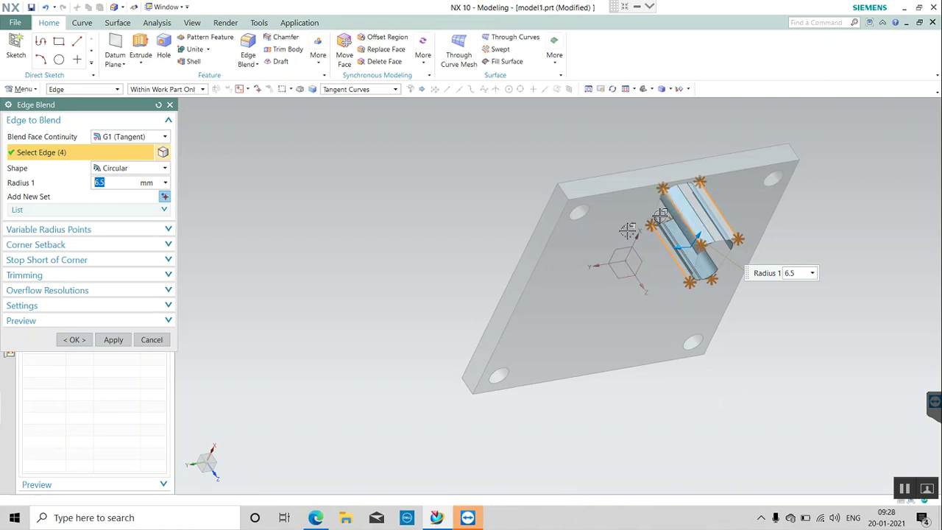
pyautogui.click(73, 340)
pyautogui.moveTo(275, 274); pyautogui.dragTo(262, 233, button='middle')
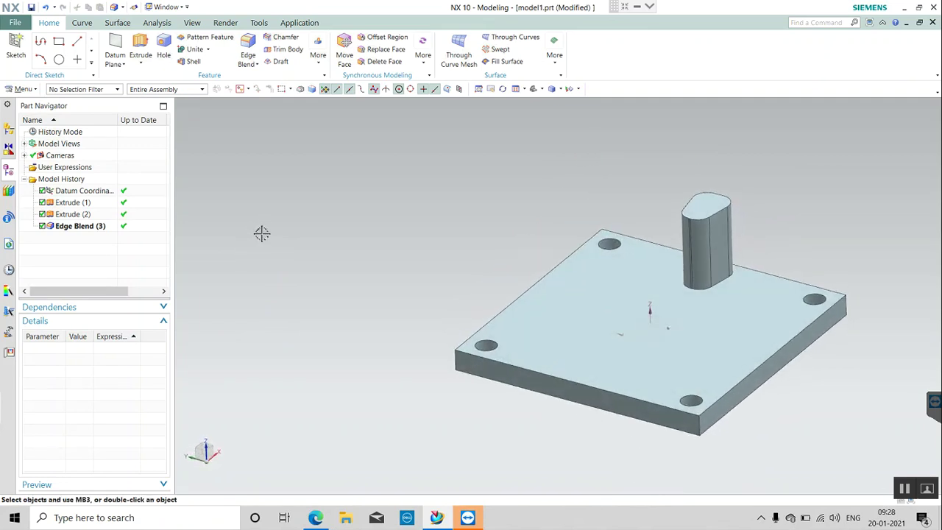
pyautogui.click(318, 59)
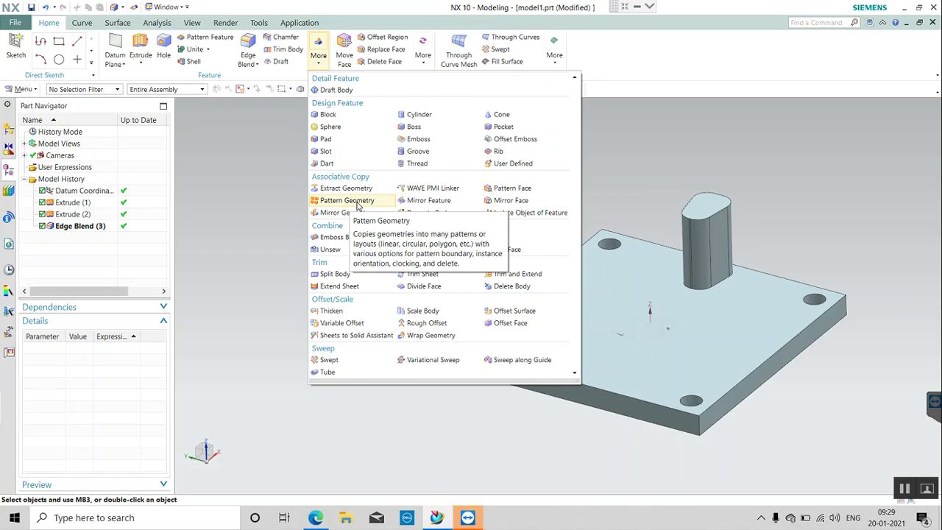
pyautogui.click(347, 200)
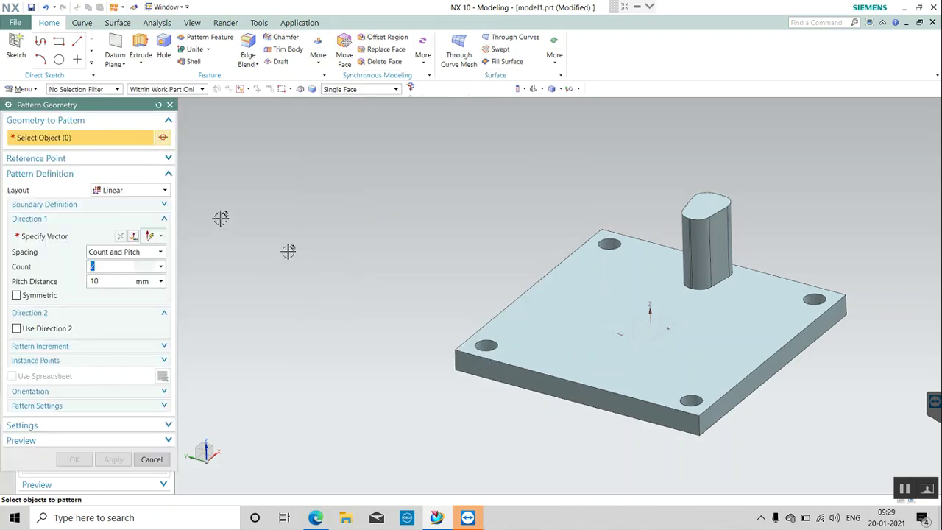
pyautogui.click(157, 190)
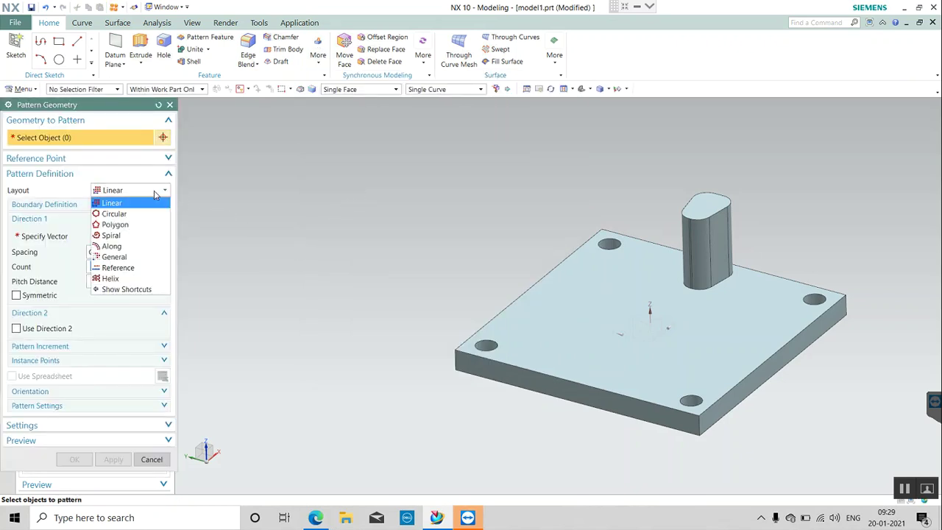
pyautogui.click(116, 213)
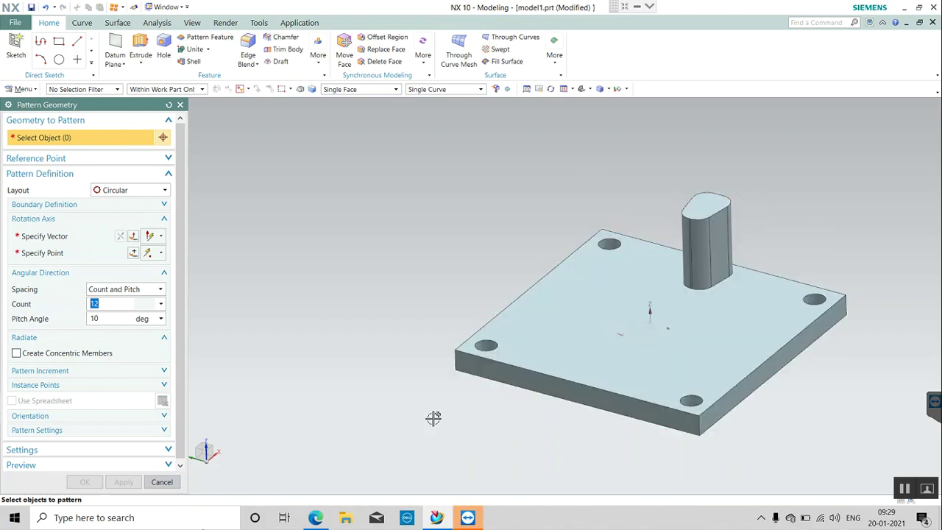
pyautogui.click(160, 483)
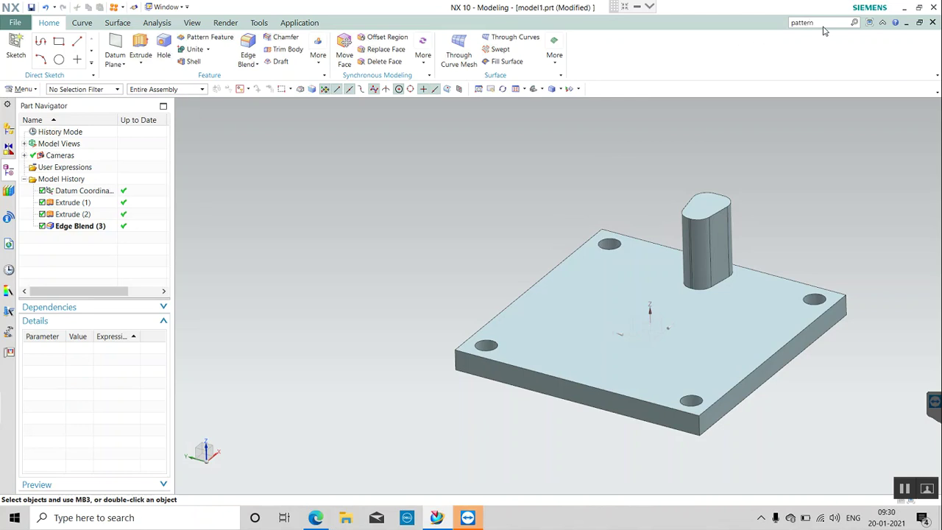
# Search the commands for "pattern", start Pattern Feature from the results and close the Command Finder
pyautogui.click(823, 24)
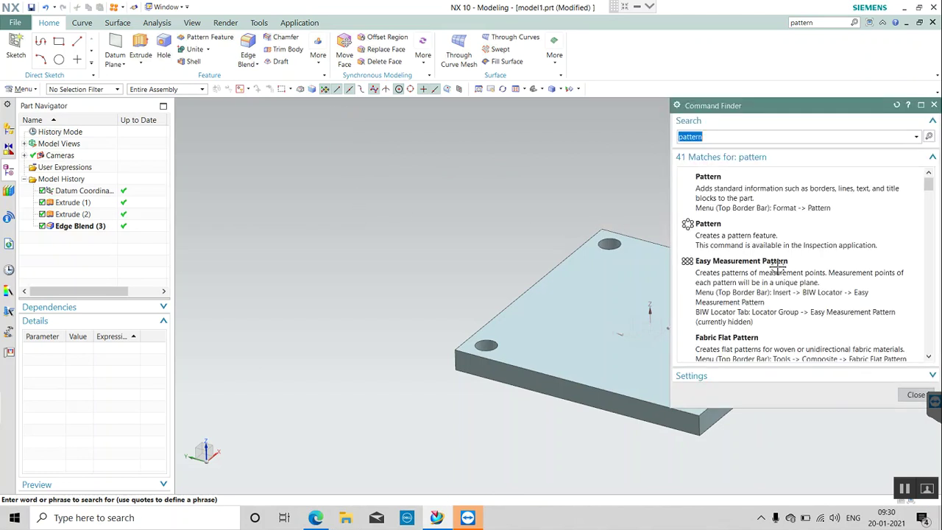
pyautogui.scroll(-4, 780, 272)
pyautogui.moveTo(789, 284)
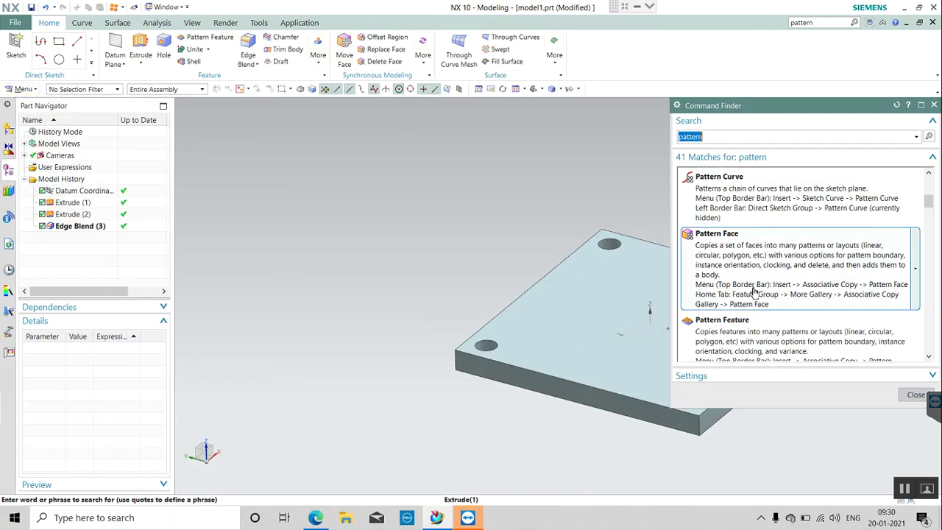
pyautogui.moveTo(752, 331)
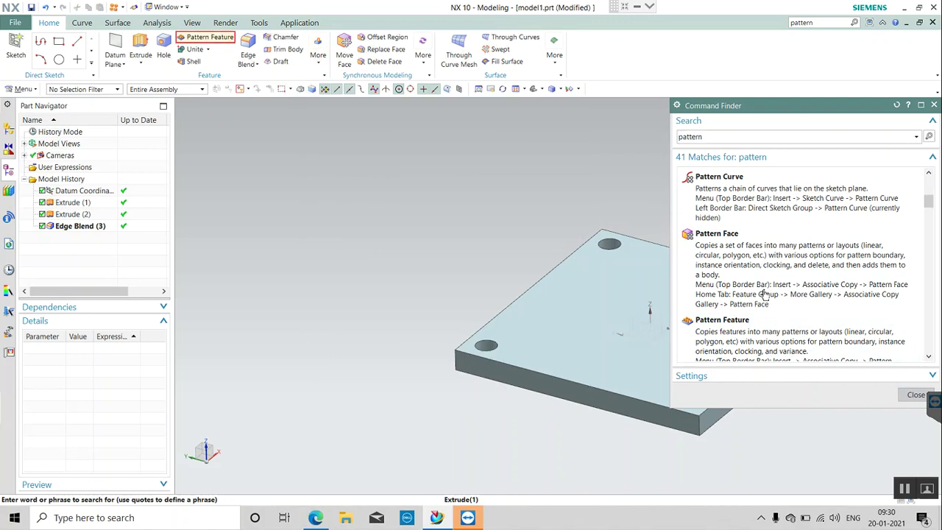
pyautogui.moveTo(765, 295)
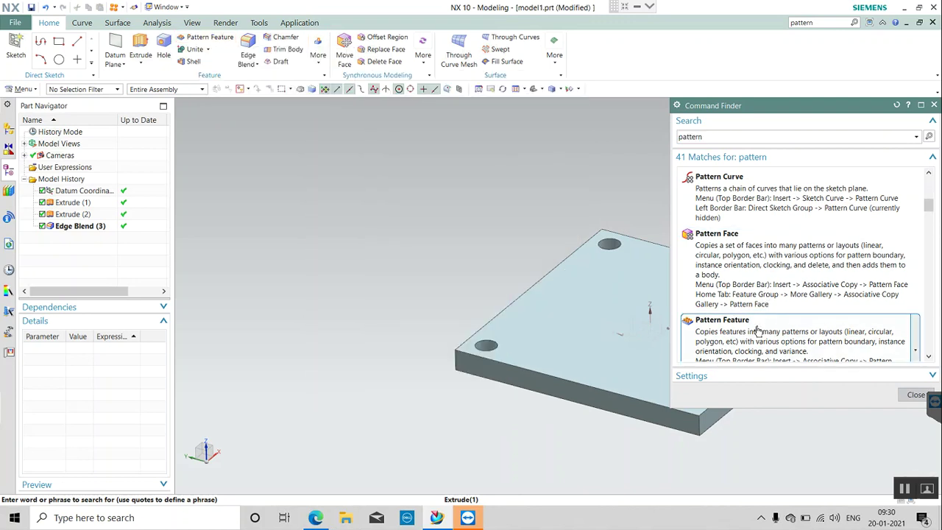
pyautogui.click(758, 331)
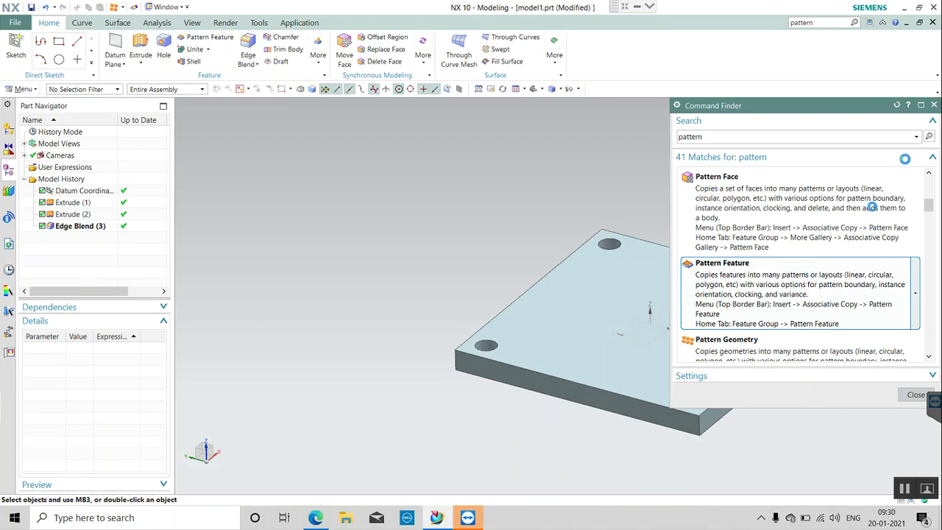
pyautogui.click(934, 105)
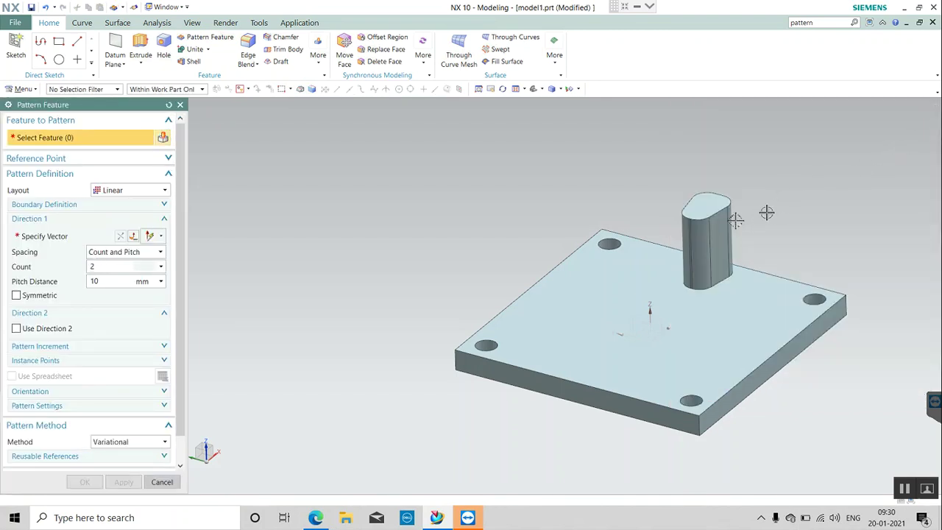
# Choose both the wedge boss's extrude and its edge blend as the features to pattern, with a Circular layout
pyautogui.click(721, 230)
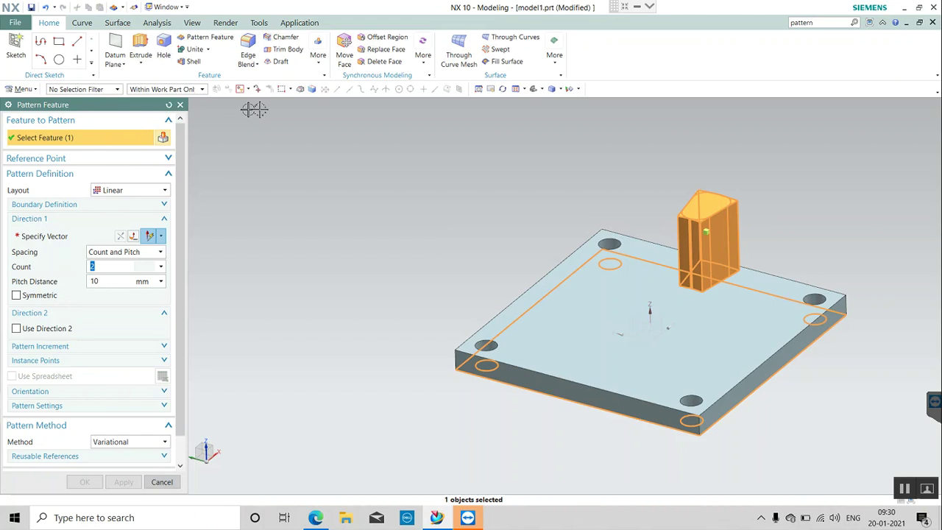
pyautogui.moveTo(131, 108); pyautogui.dragTo(280, 106)
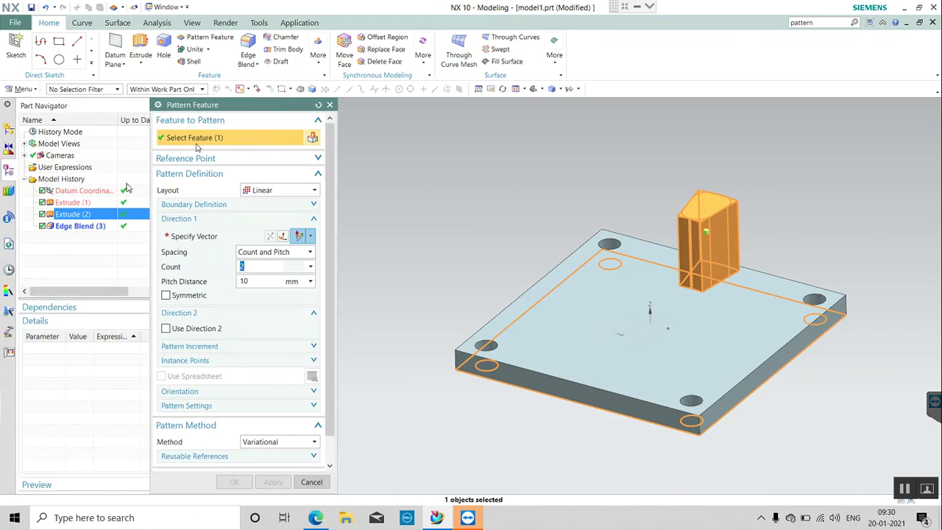
pyautogui.click(90, 226)
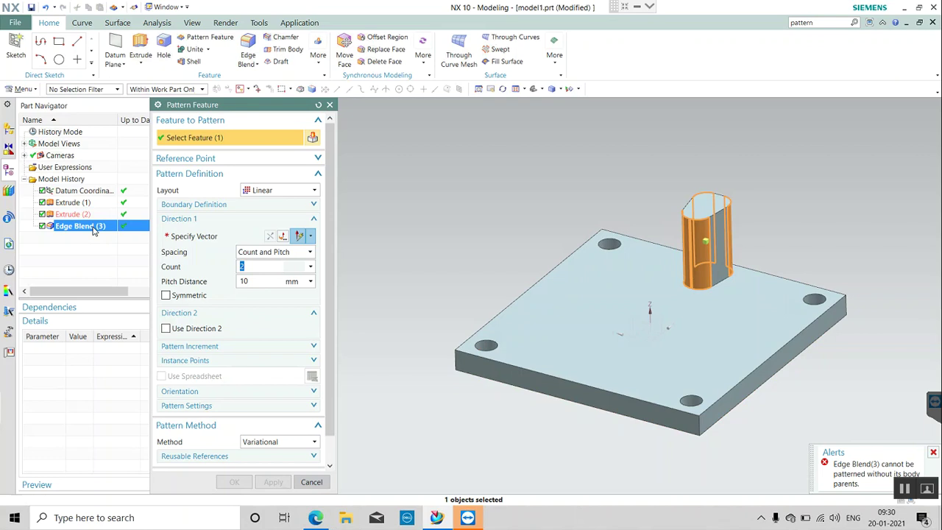
pyautogui.keyDown('ctrl'); pyautogui.click(74, 214); pyautogui.keyUp('ctrl')
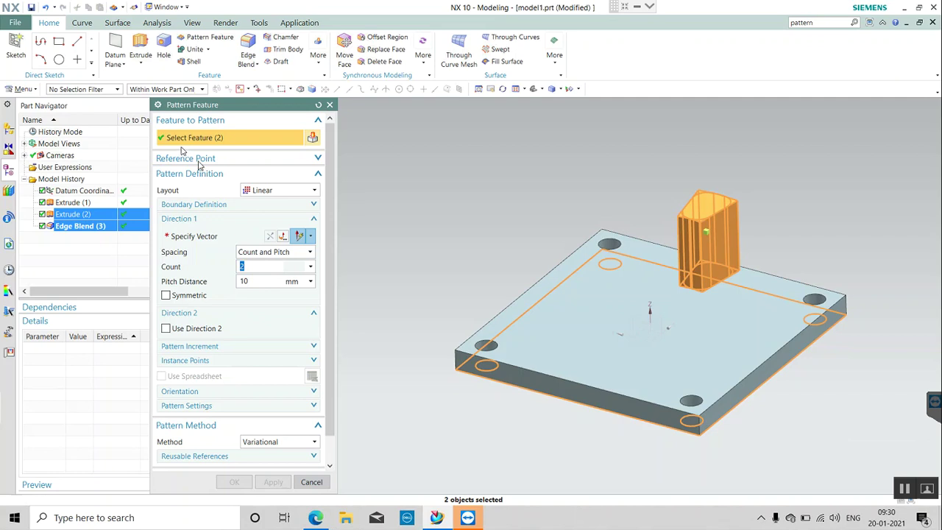
pyautogui.click(262, 190)
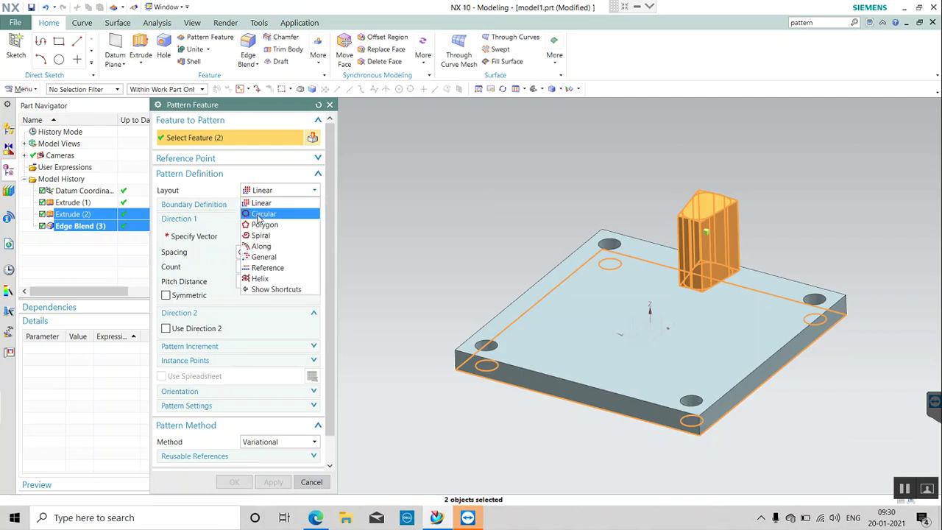
pyautogui.click(256, 213)
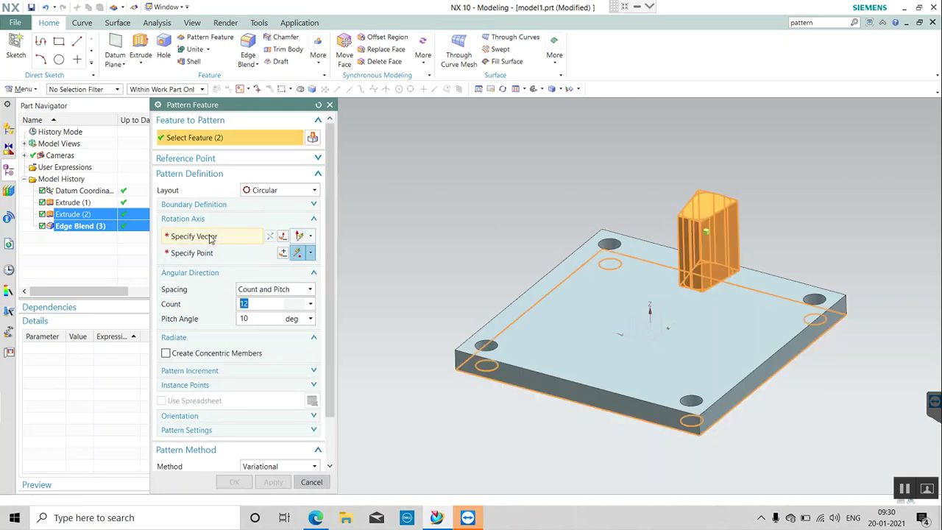
# Set the pattern's rotation axis to the vertical datum axis at the plate's centre, with Count and Span spacing over a 360° span
pyautogui.click(222, 236)
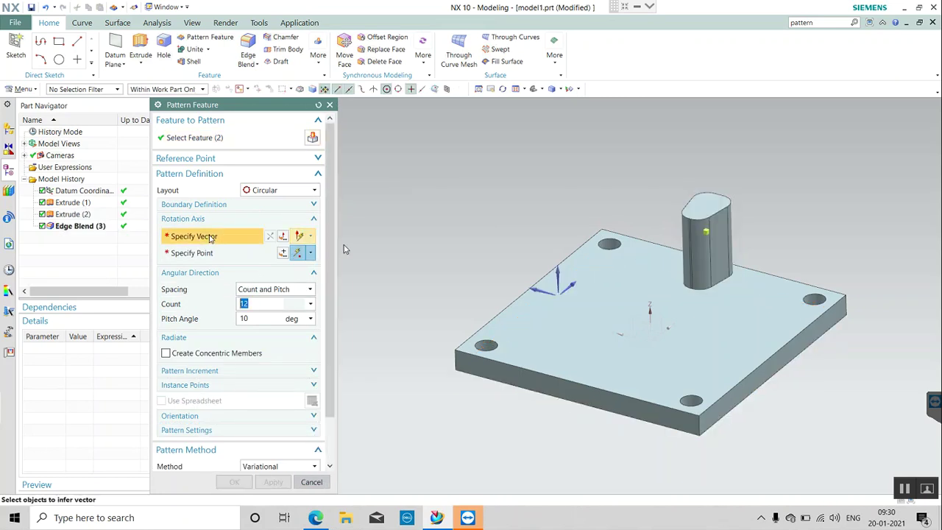
pyautogui.click(651, 312)
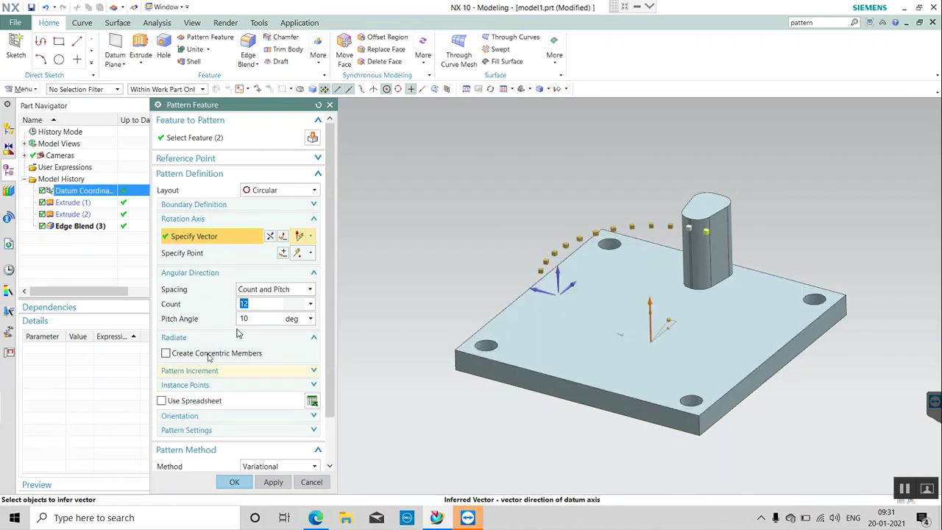
pyautogui.click(265, 290)
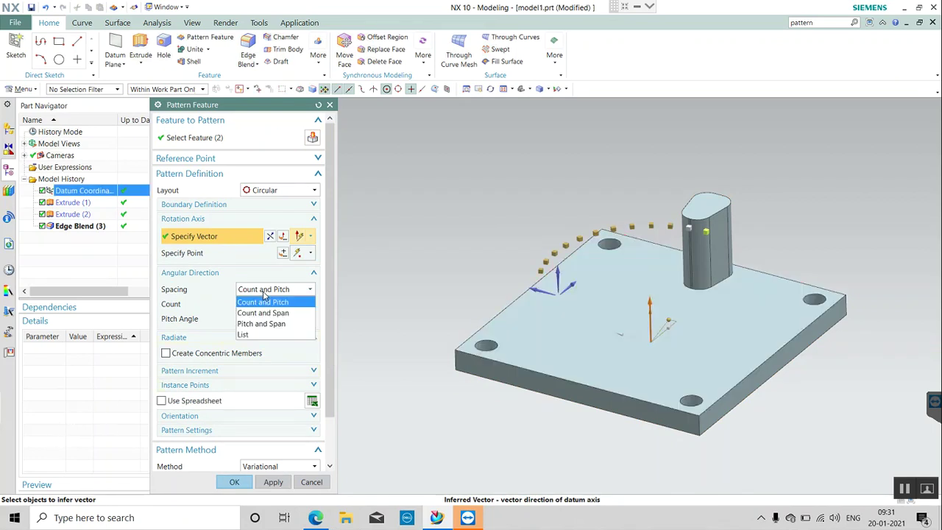
pyautogui.click(258, 313)
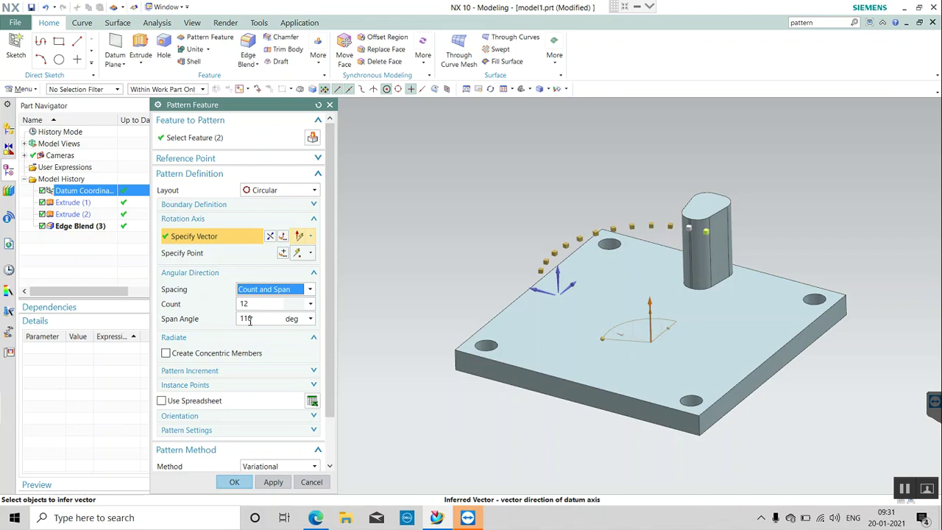
pyautogui.click(252, 320)
pyautogui.write('360')
pyautogui.press('Return')
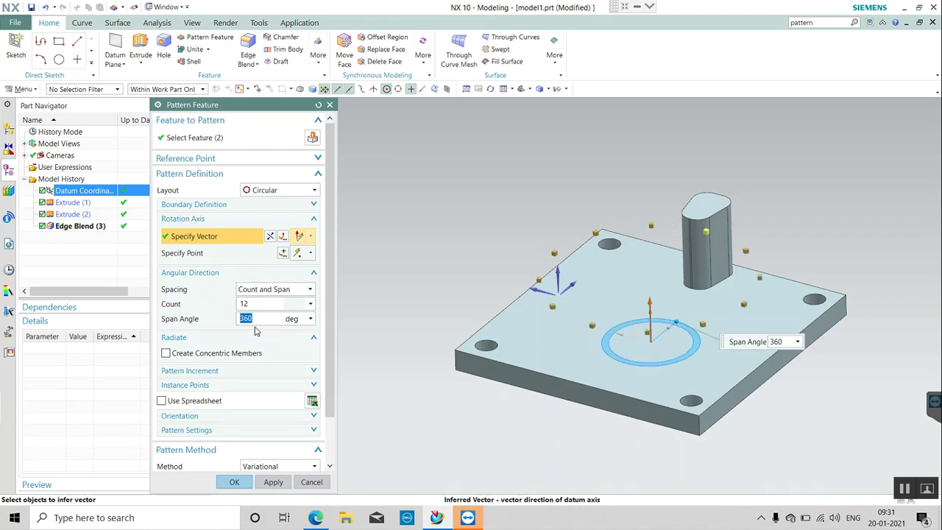
# Check the number of bosses in the 2d.pdf drawing, set the pattern count to 8 and create the circular pattern
pyautogui.click(257, 307)
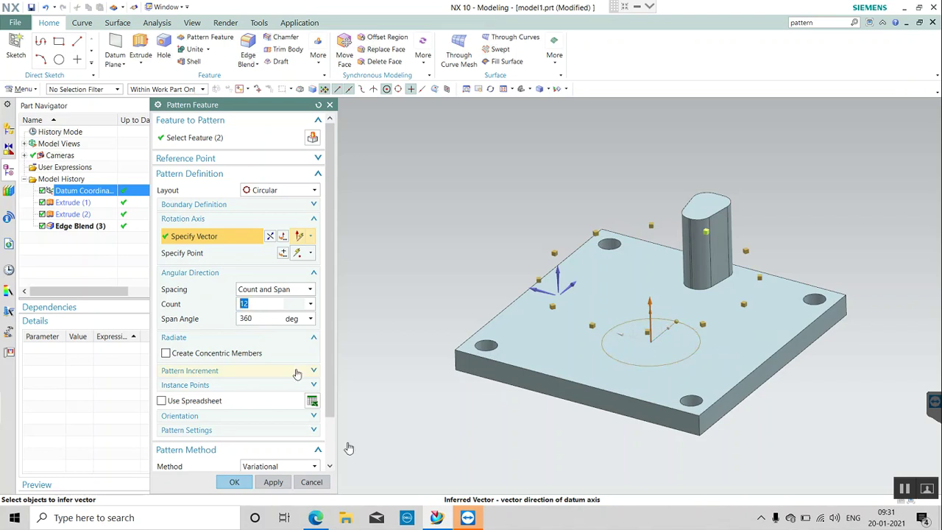
pyautogui.click(316, 519)
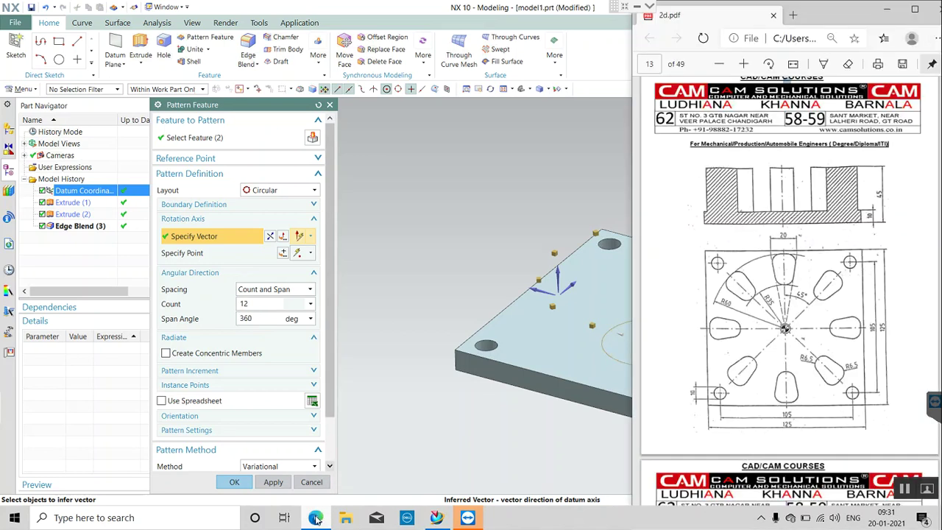
pyautogui.click(315, 519)
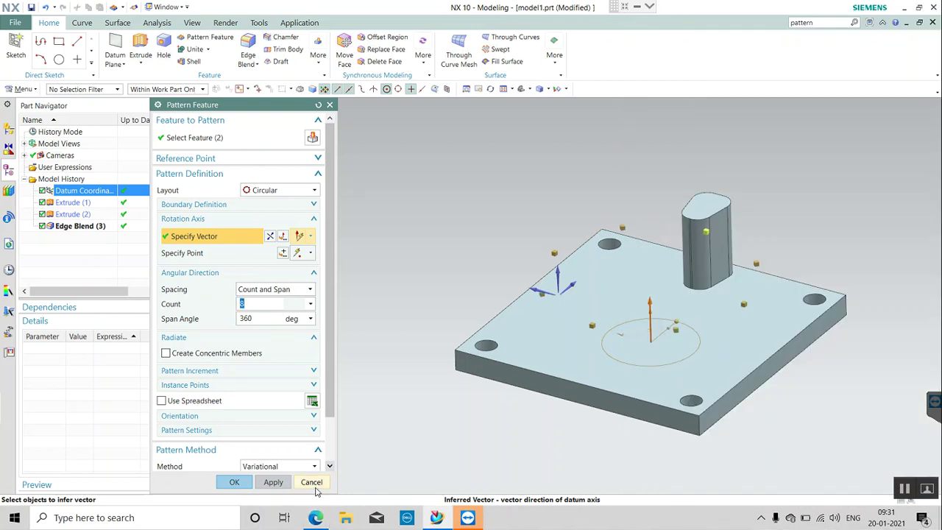
pyautogui.click(236, 483)
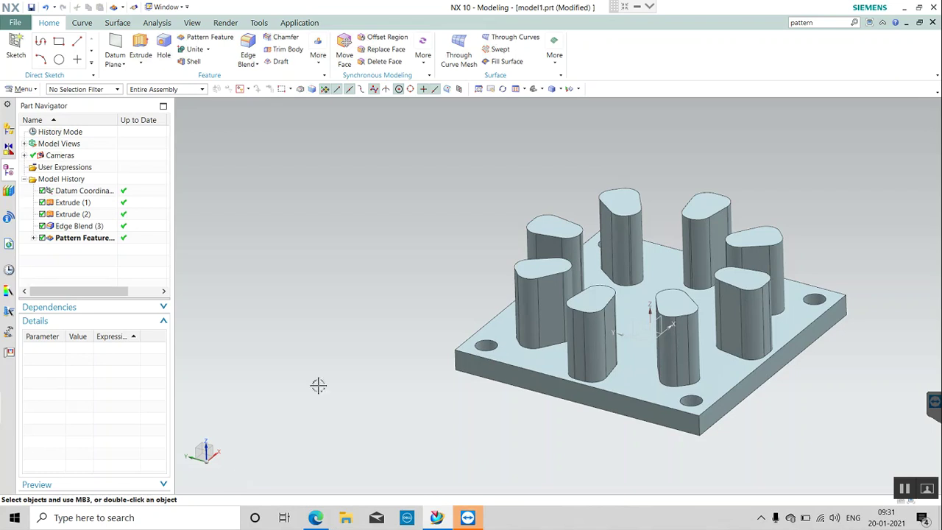
# Examine the patterned bosses on the plate from several views and compare them with the 2d.pdf drawing
pyautogui.scroll(4, 352, 333)
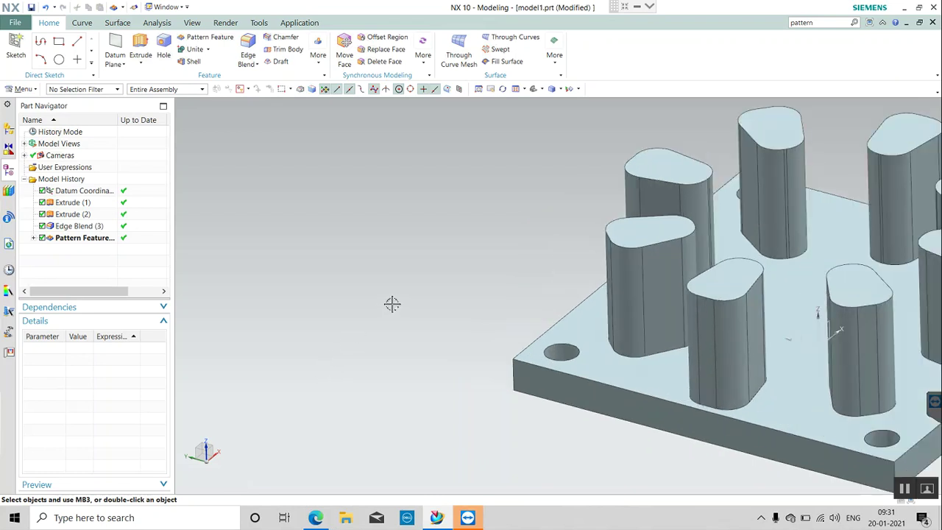
pyautogui.scroll(-5, 392, 304)
pyautogui.scroll(2, 559, 302)
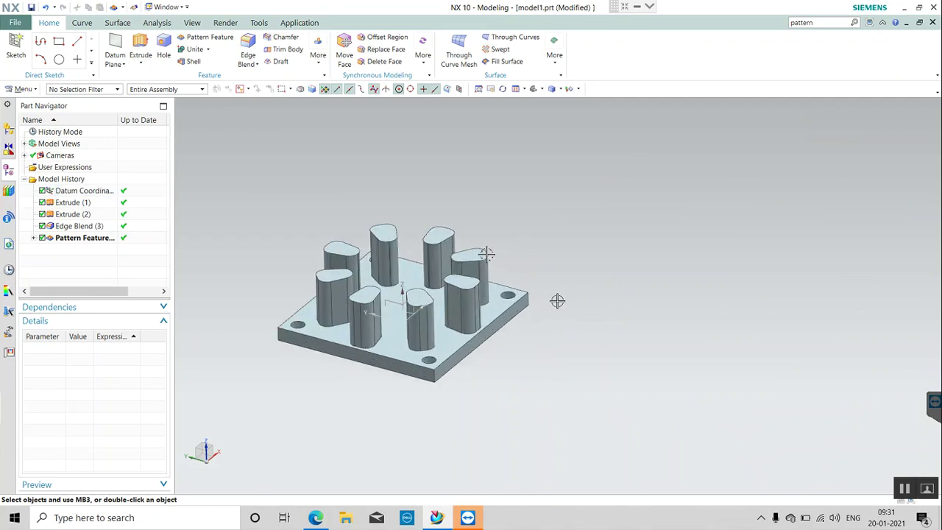
pyautogui.scroll(3, 545, 254)
pyautogui.moveTo(549, 265); pyautogui.dragTo(546, 271, button='middle')
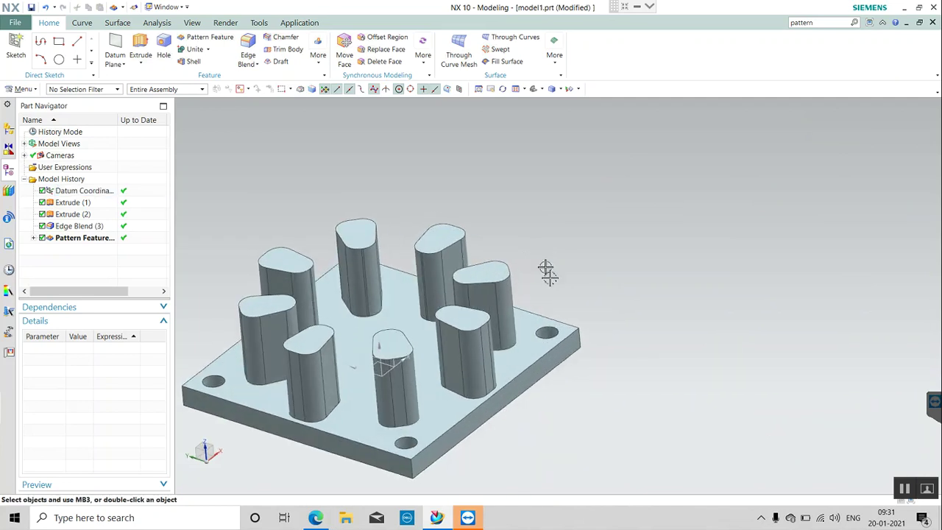
pyautogui.click(315, 518)
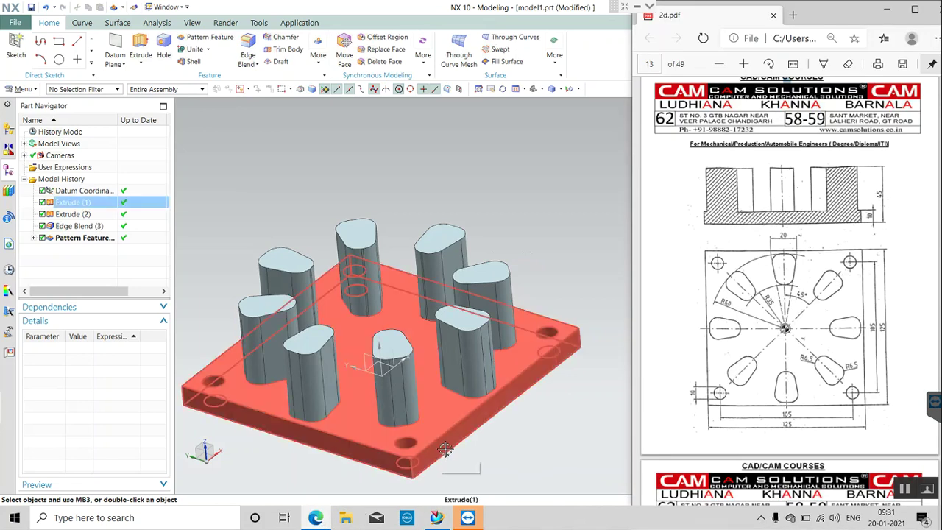
pyautogui.moveTo(515, 238); pyautogui.dragTo(522, 242, button='middle')
pyautogui.scroll(-2, 530, 196)
pyautogui.scroll(1, 538, 245)
pyautogui.scroll(1, 538, 246)
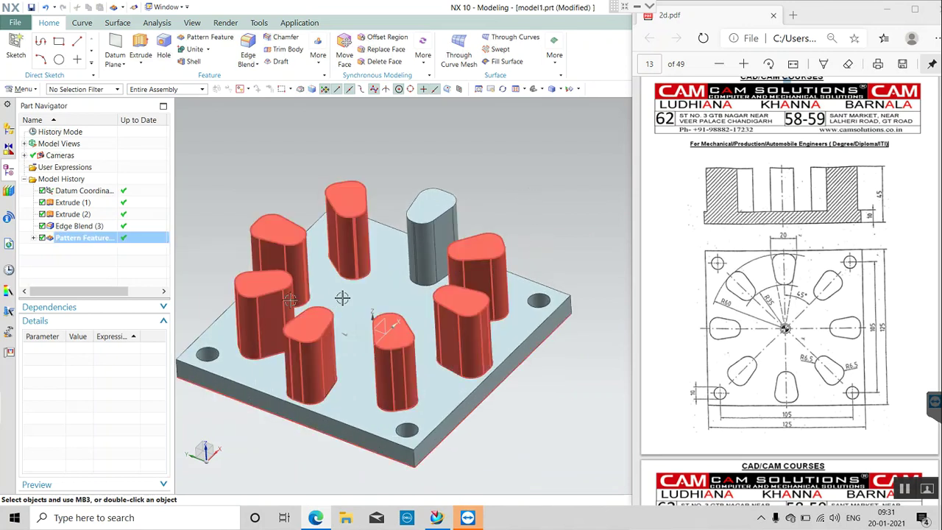
# Review the parameters of the edge blend and both extrudes, and inspect the wedge extrude's section sketch without changing it
pyautogui.click(97, 230)
pyautogui.click(97, 229)
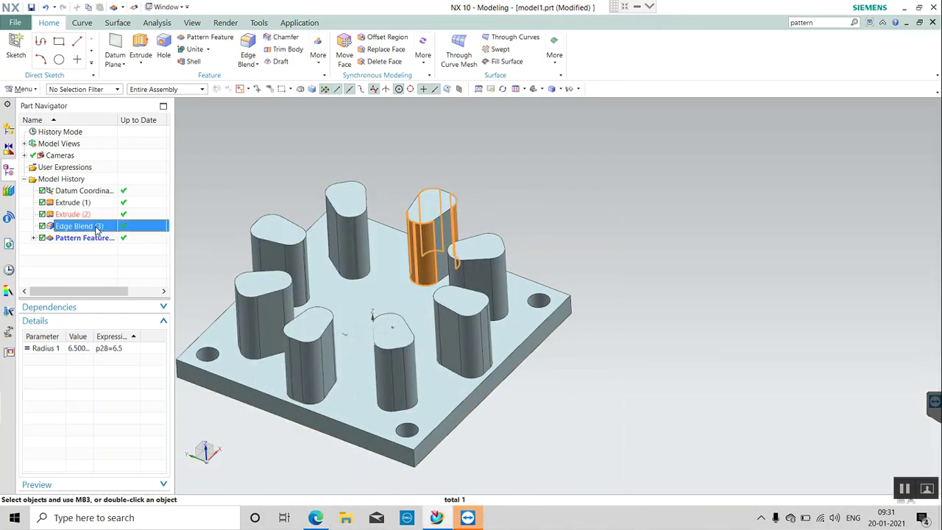
pyautogui.click(84, 215)
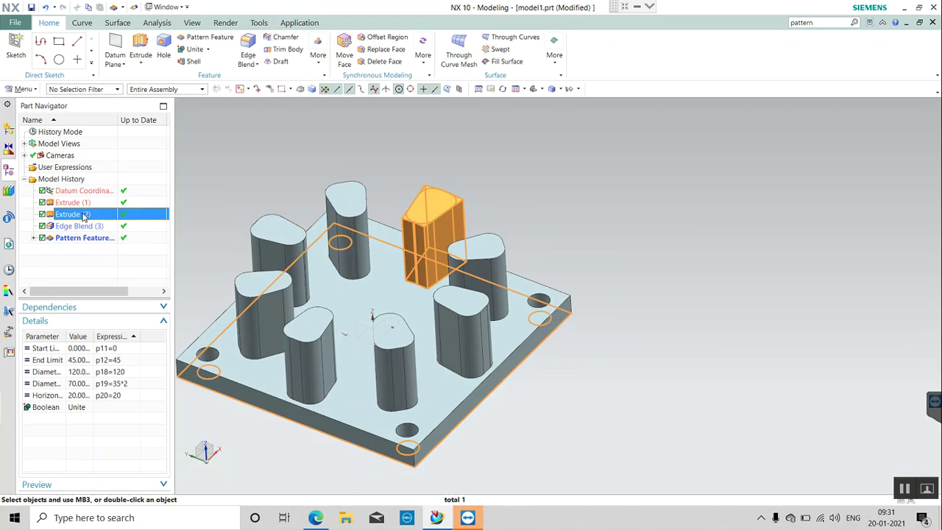
pyautogui.click(73, 203)
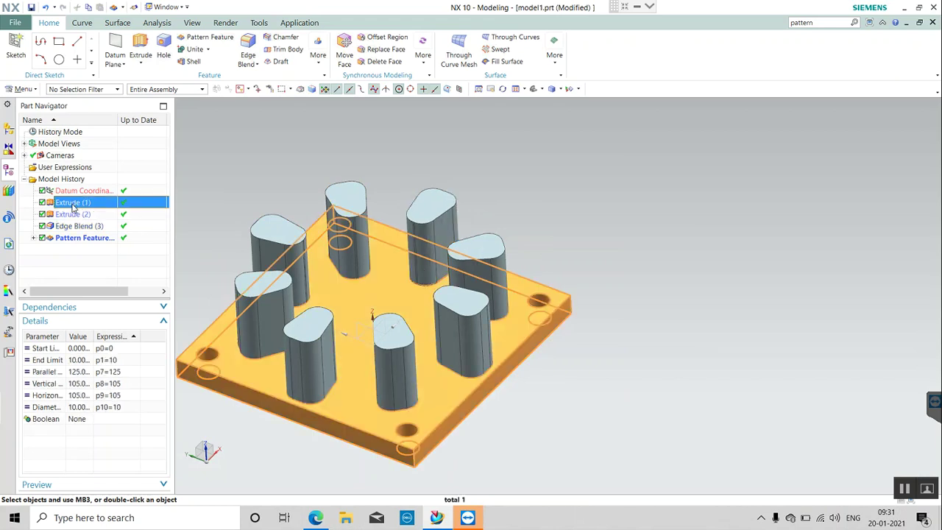
pyautogui.click(77, 216)
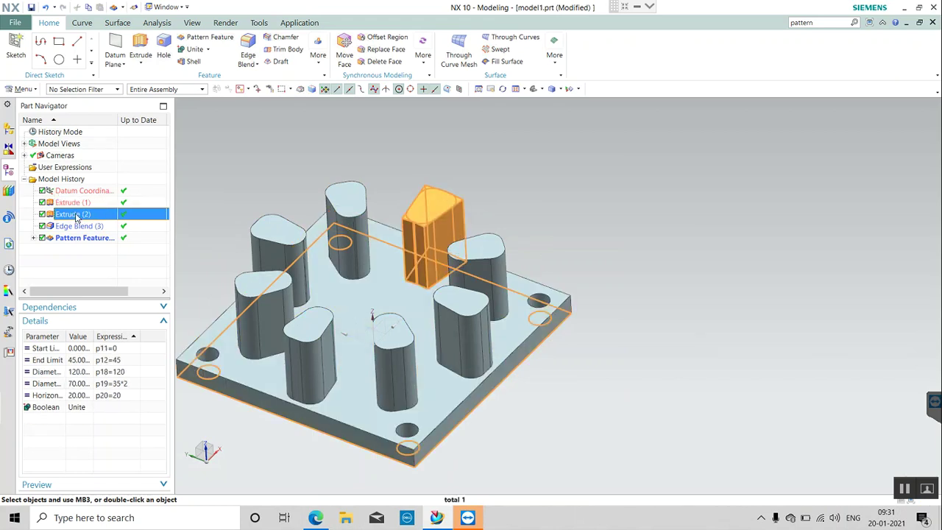
pyautogui.doubleClick(77, 216)
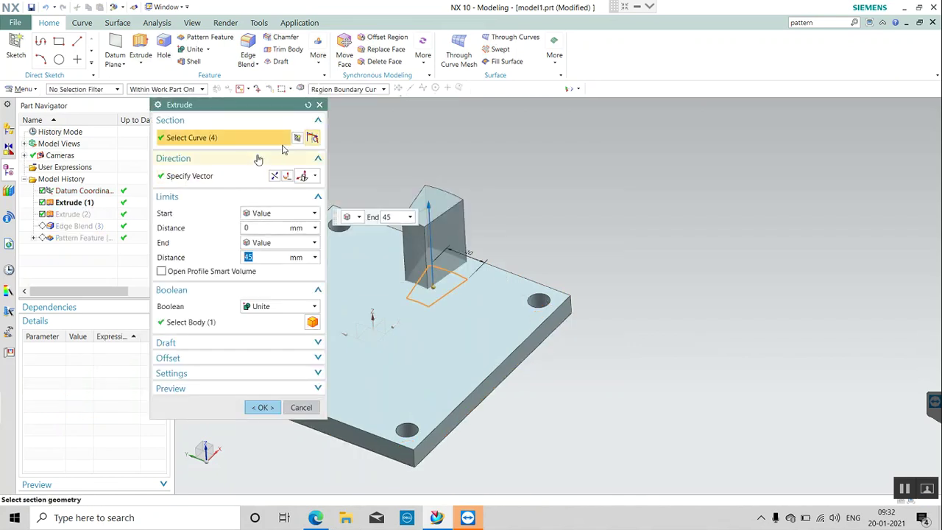
pyautogui.click(295, 138)
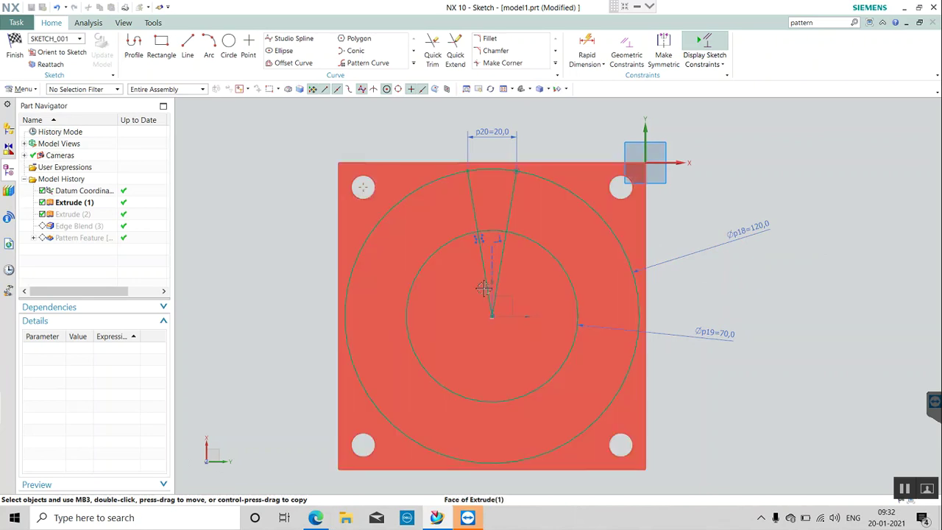
pyautogui.click(15, 50)
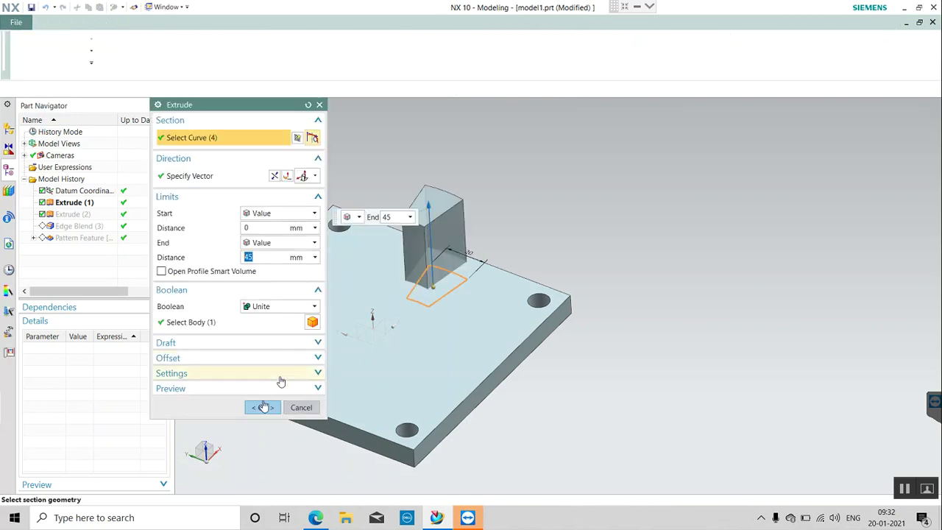
pyautogui.click(262, 407)
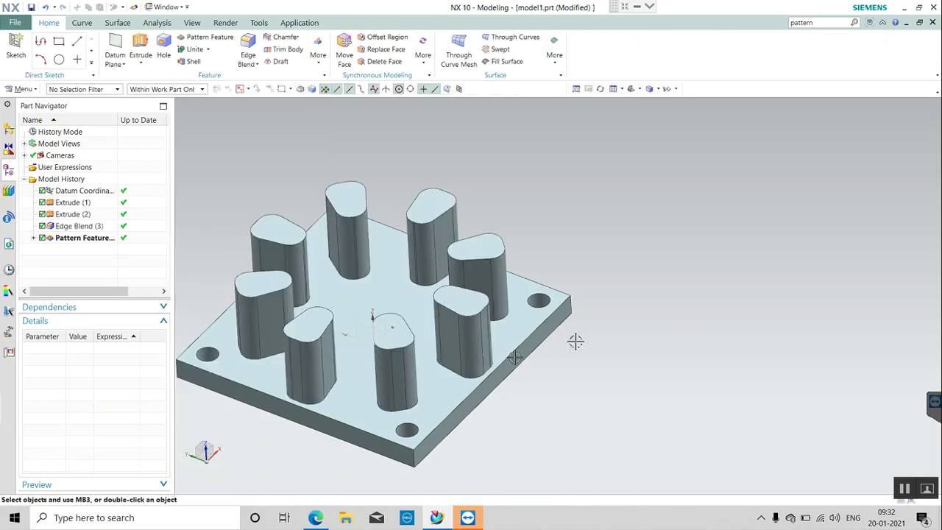
# Compare the finished plate with its drawing in 2d.pdf and look through the part drawings on pages 14 and 15
pyautogui.scroll(-2, 586, 346)
pyautogui.scroll(2, 587, 359)
pyautogui.scroll(-1, 582, 372)
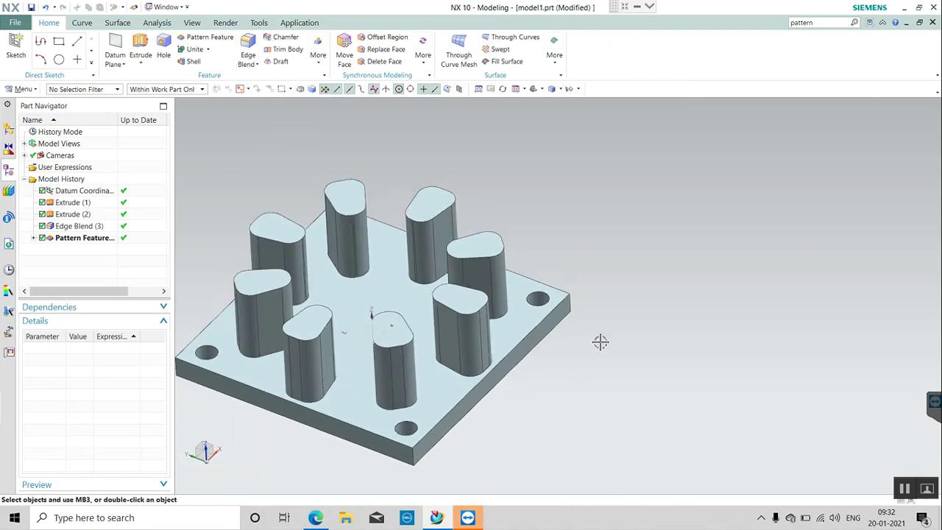
pyautogui.click(315, 519)
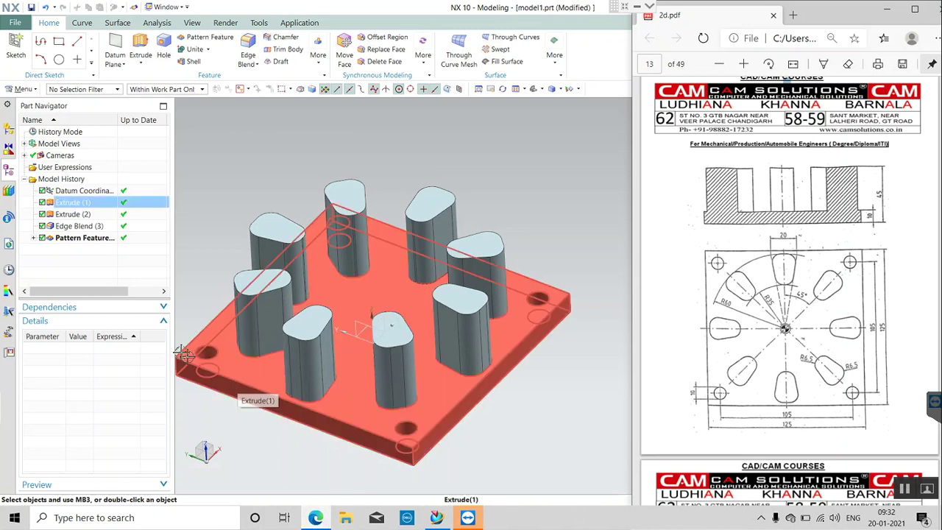
pyautogui.scroll(2, 187, 357)
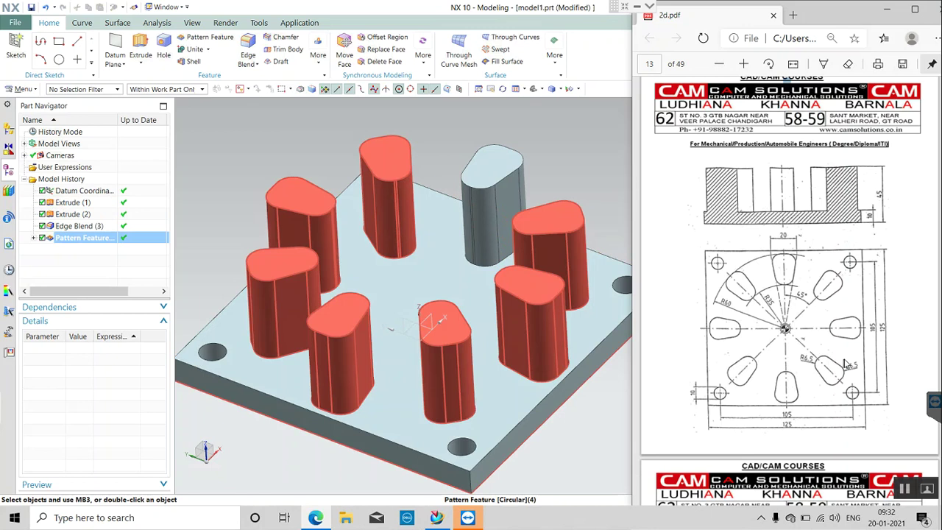
pyautogui.scroll(-3, 846, 363)
pyautogui.scroll(-7, 847, 362)
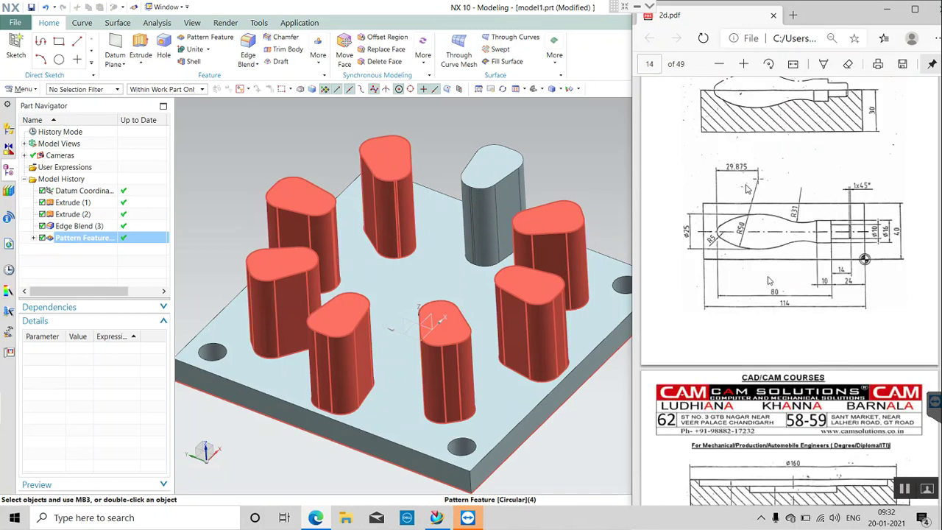
pyautogui.scroll(-8, 807, 286)
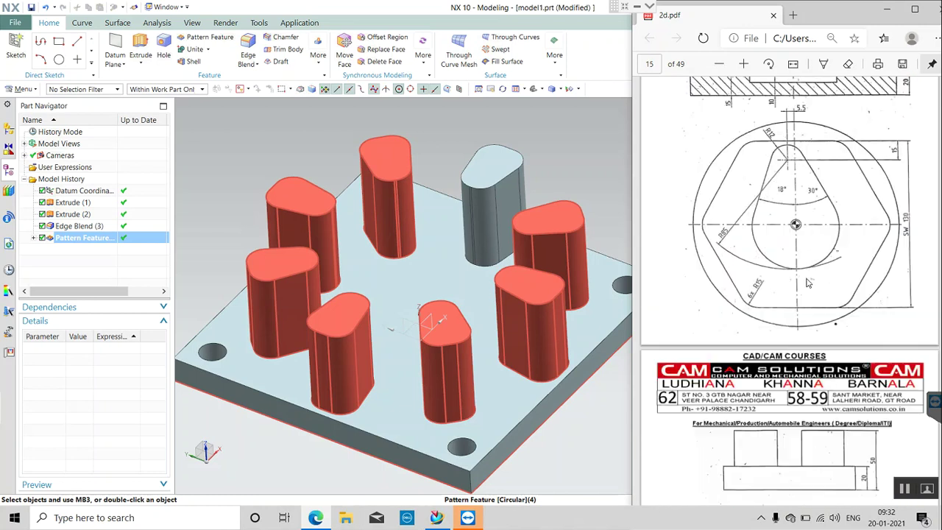
pyautogui.scroll(5, 807, 284)
pyautogui.click(508, 473)
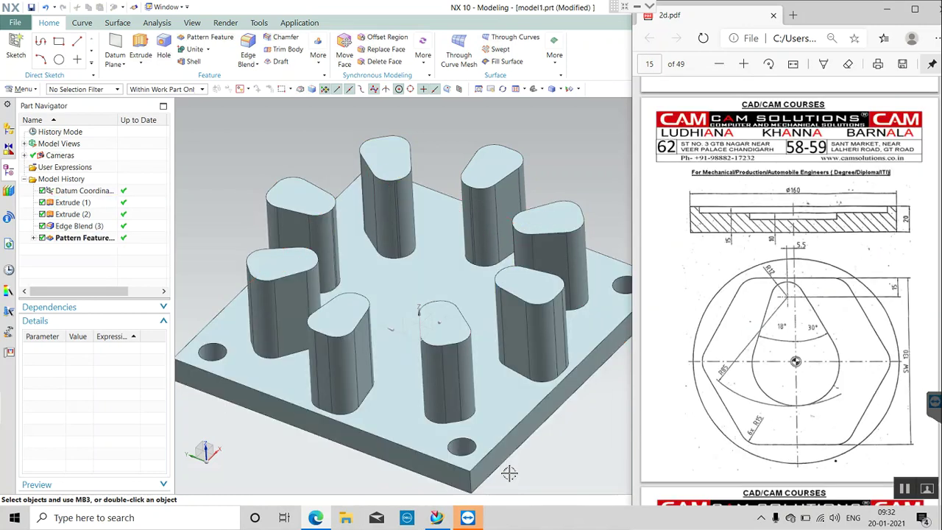